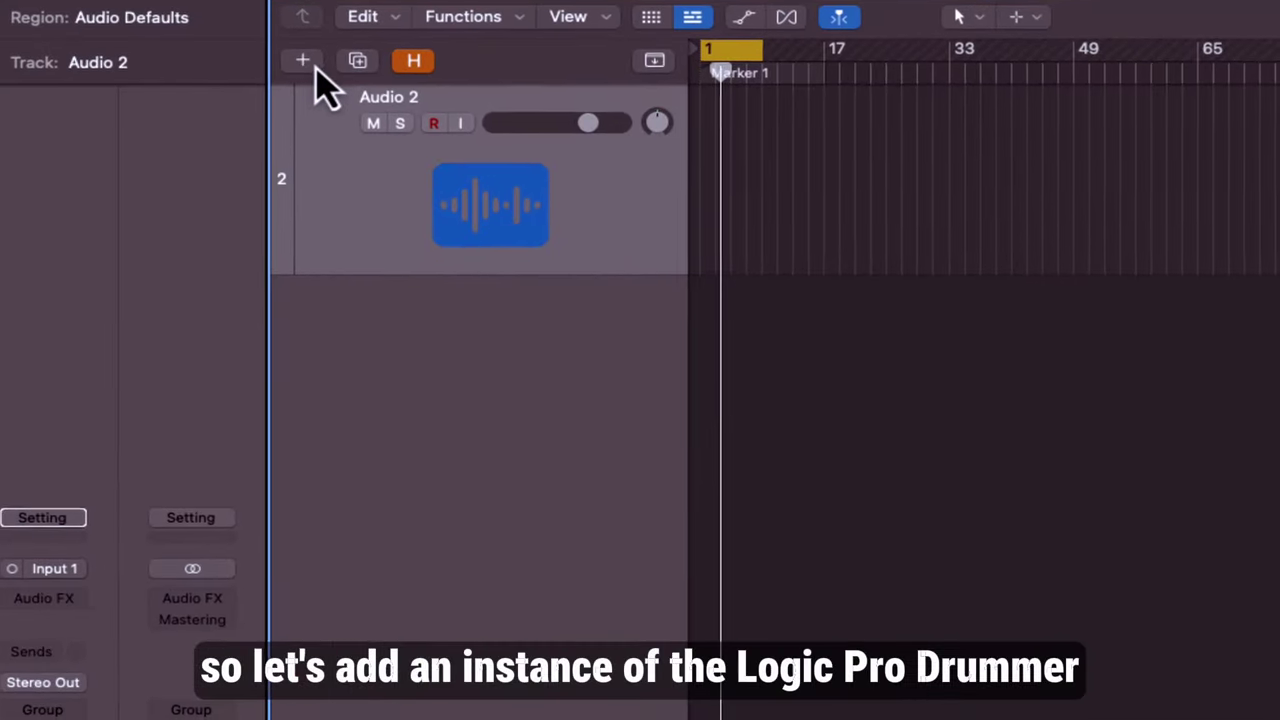
- Create a new Drummer track in the Rock genre
click(306, 68)
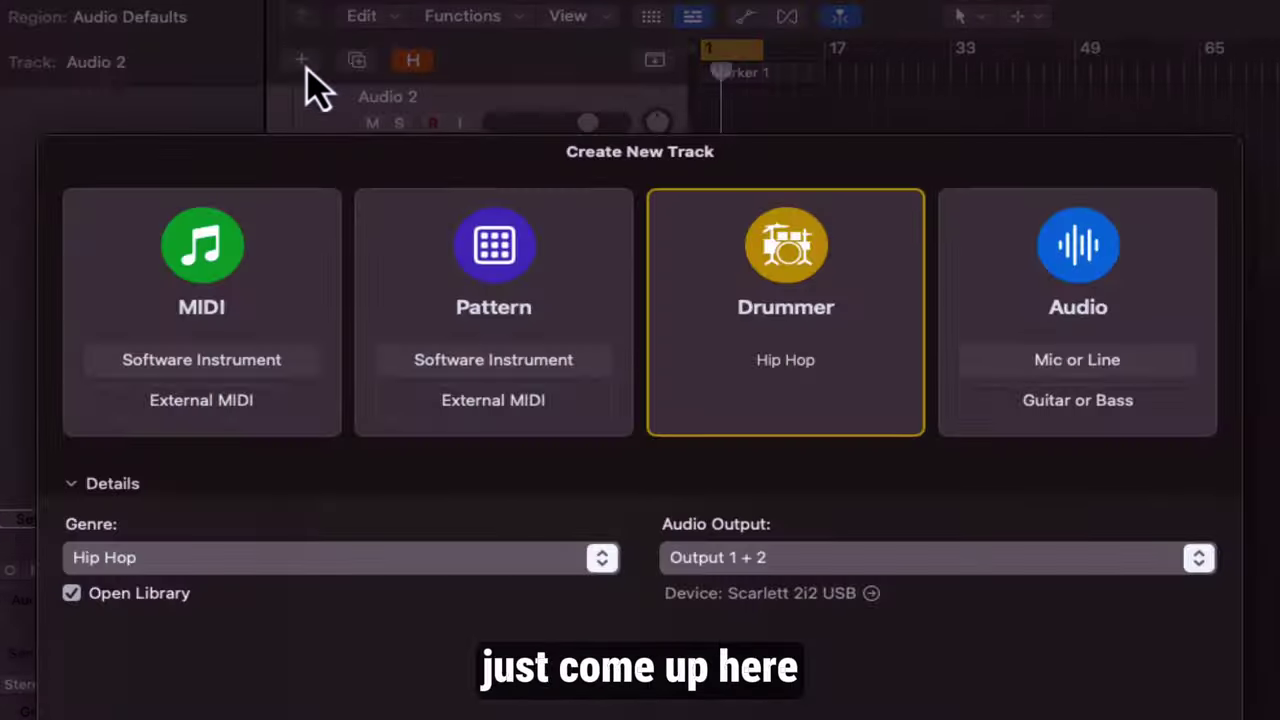
click(602, 560)
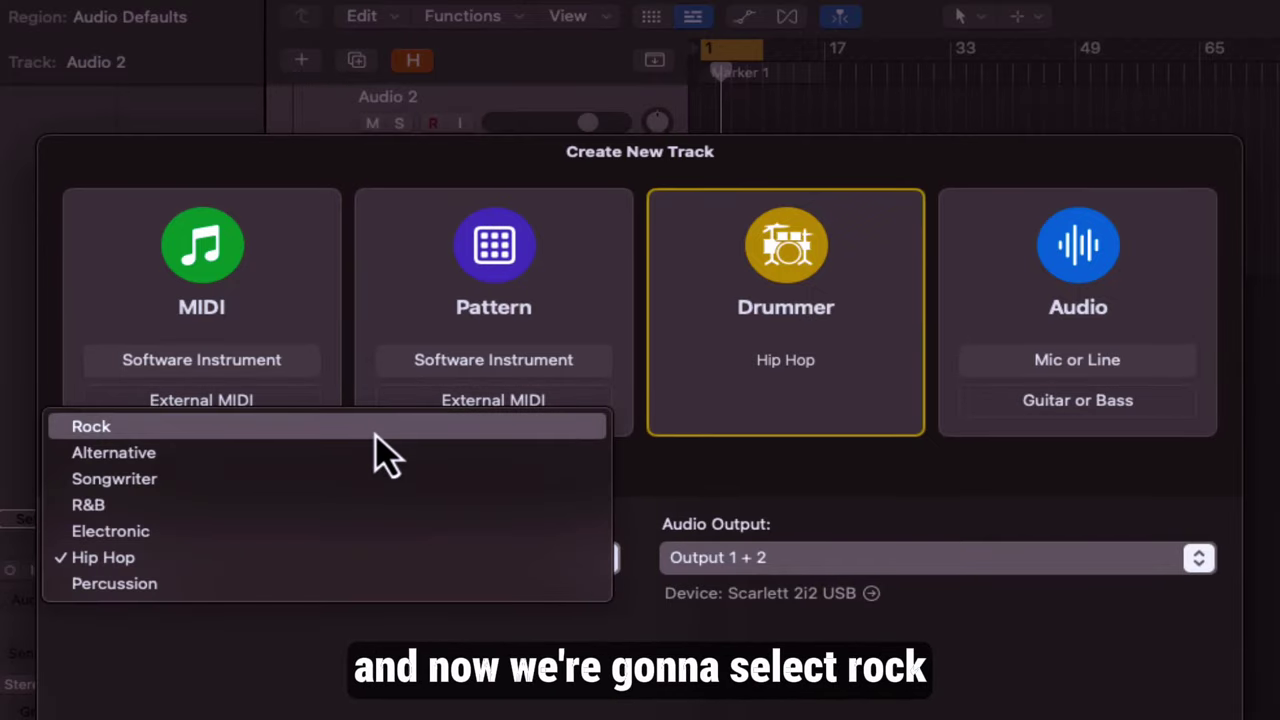
click(386, 449)
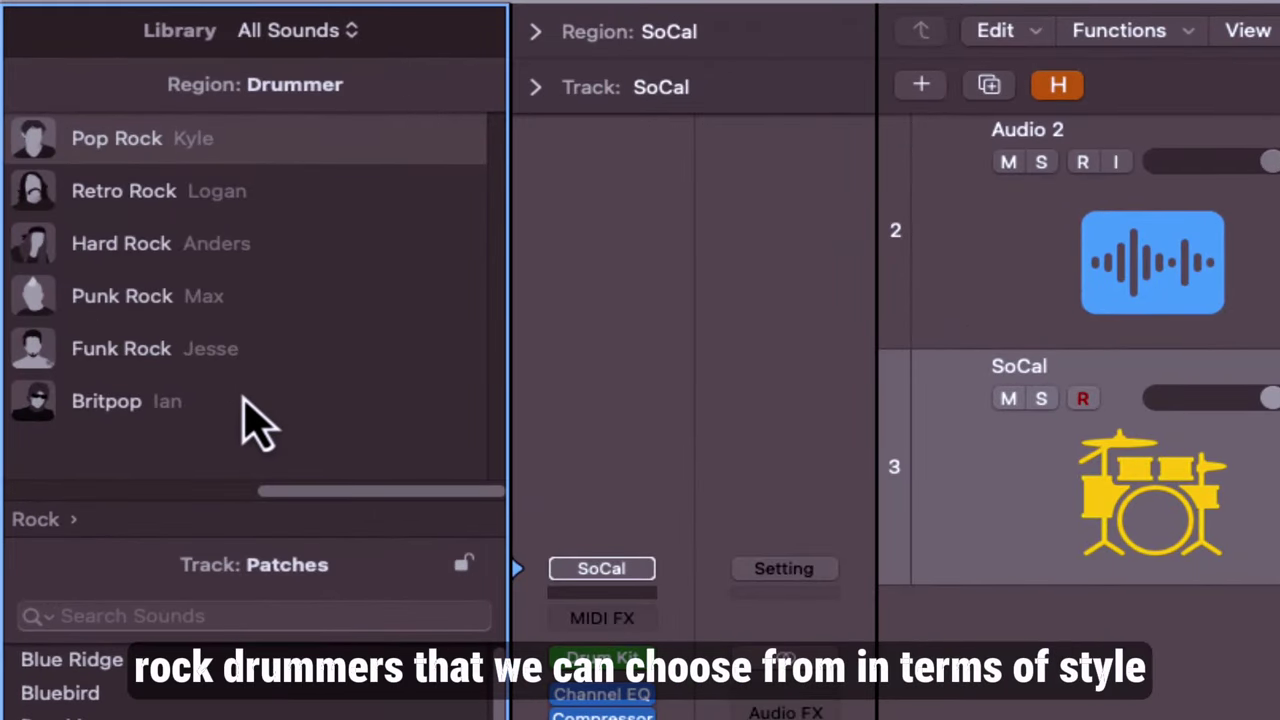
- Browse the available drummers and kit patches in the Library
mouse_move(244, 402)
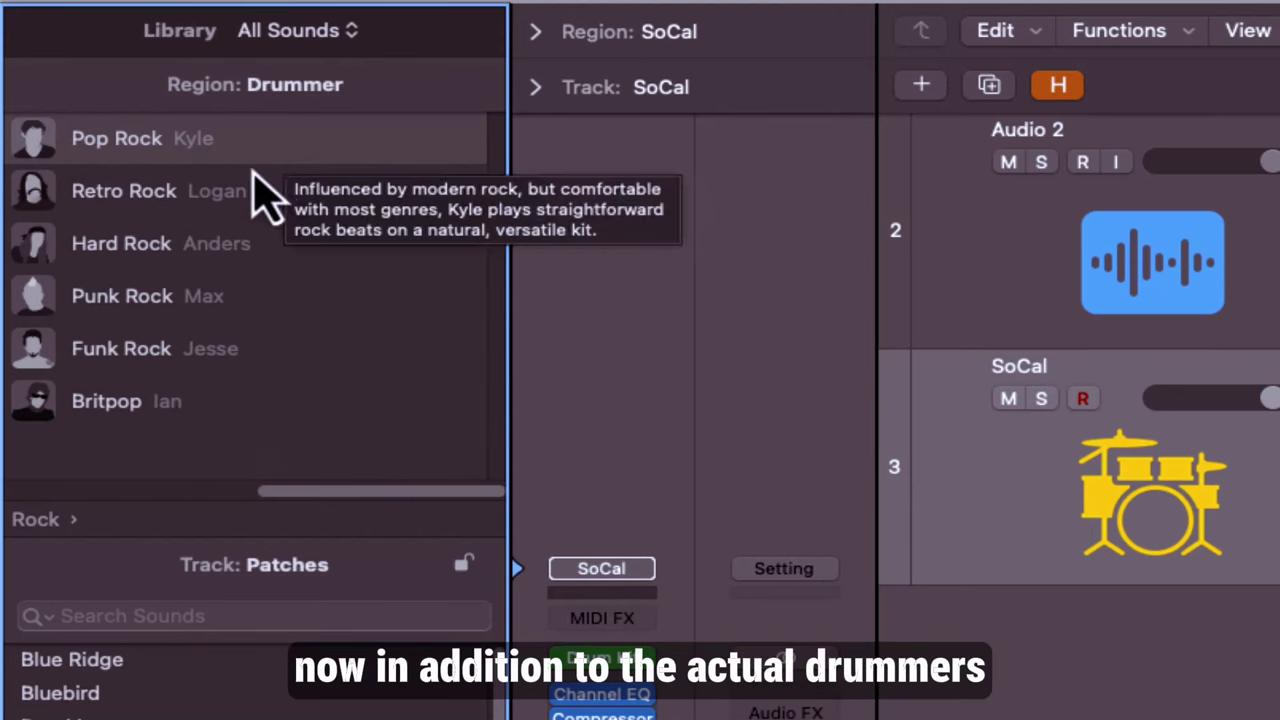
mouse_move(254, 197)
mouse_move(257, 250)
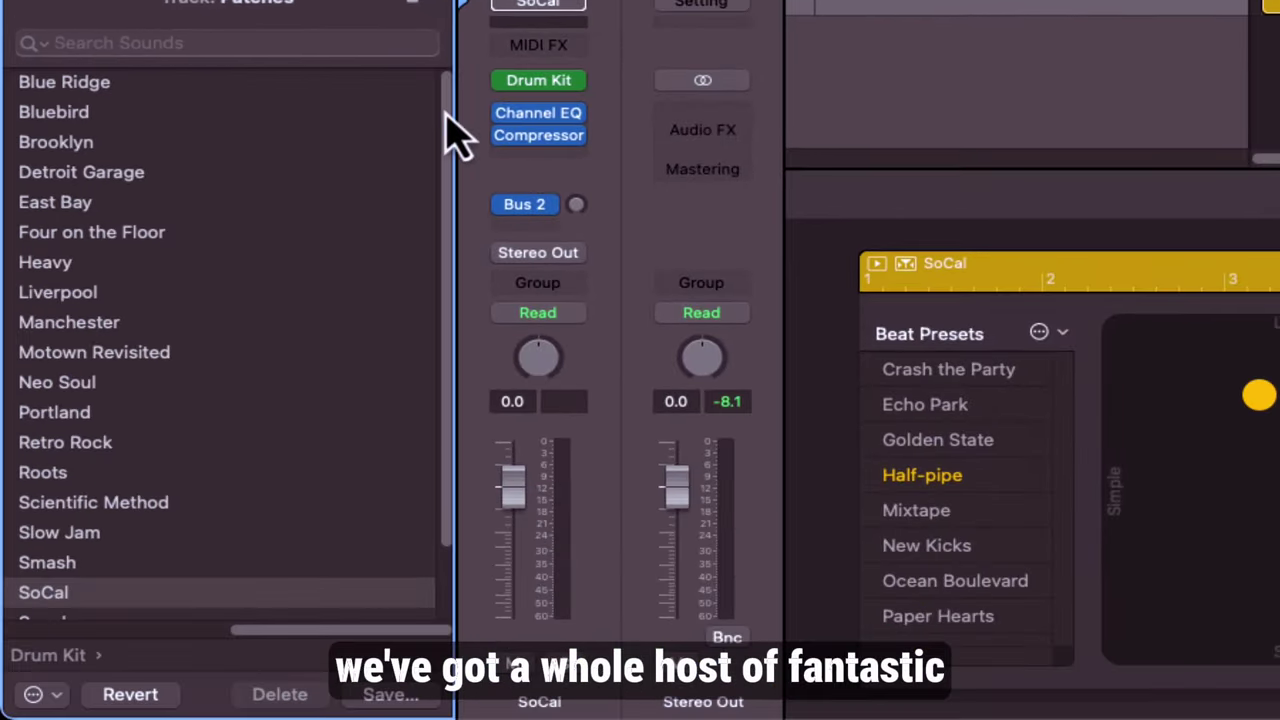
scroll(447, 118, down, 3)
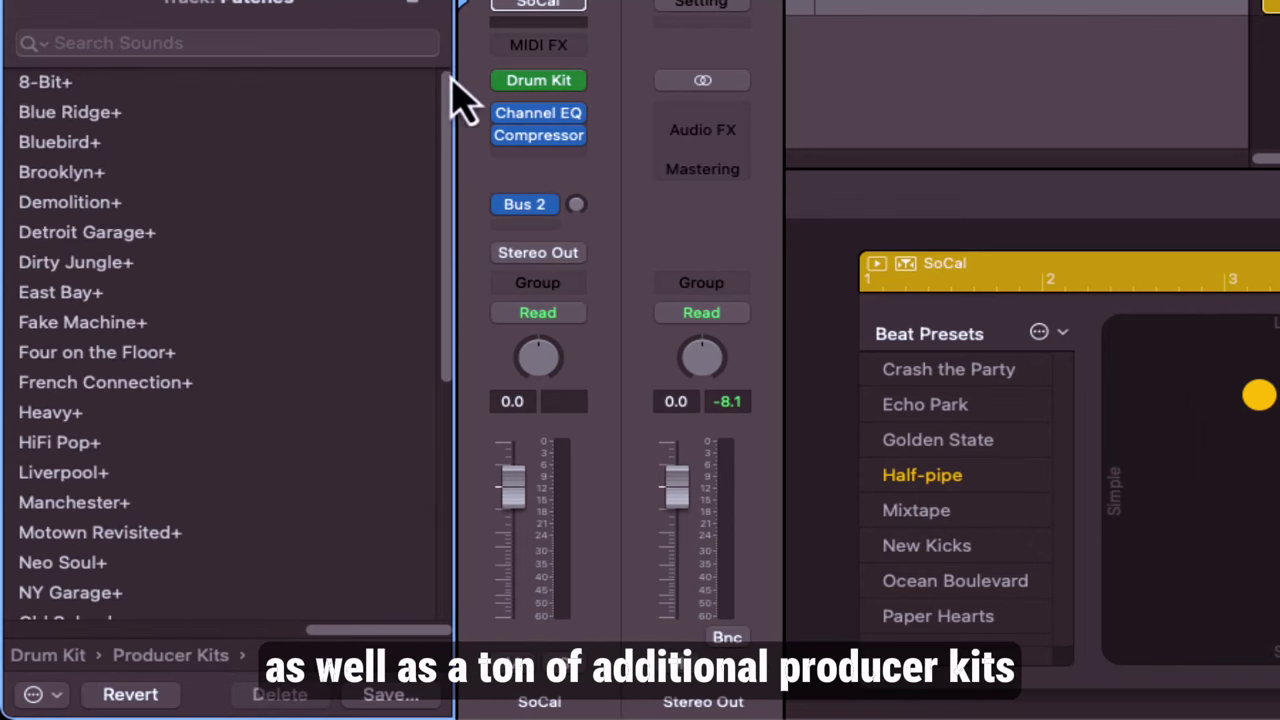
scroll(457, 100, down, 10)
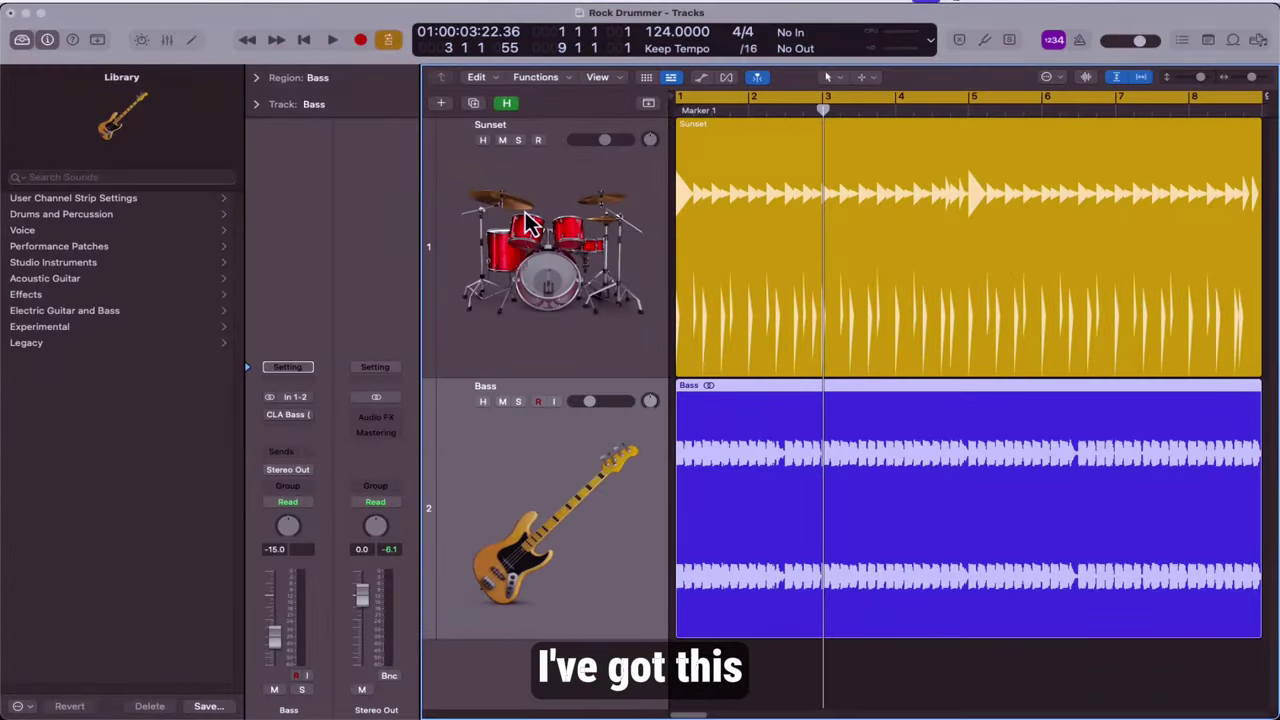
click(530, 225)
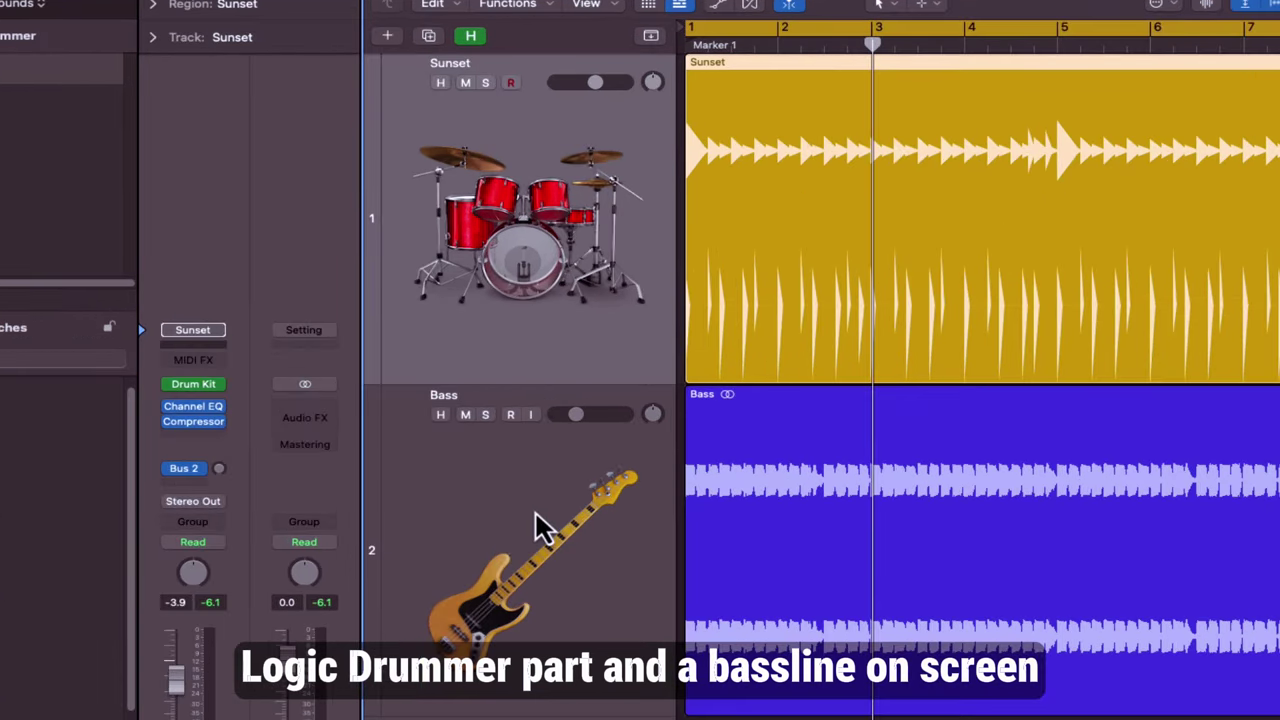
click(540, 527)
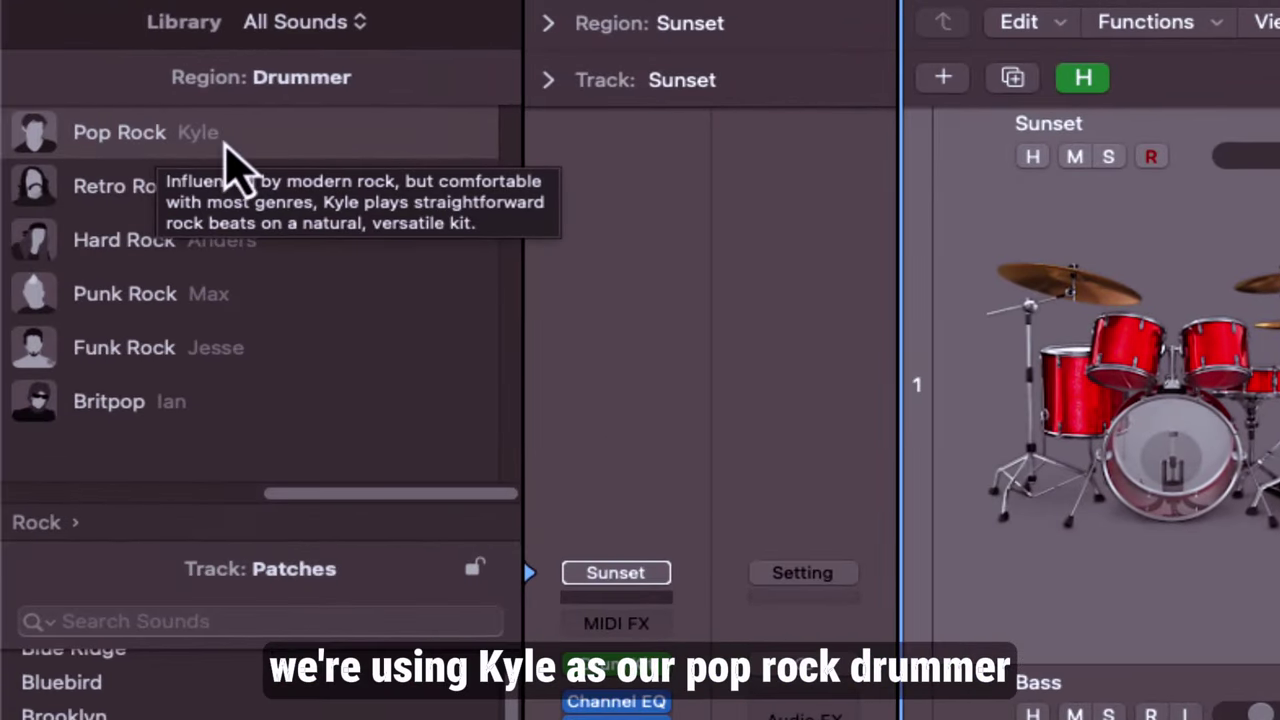
scroll(251, 600, down, 2)
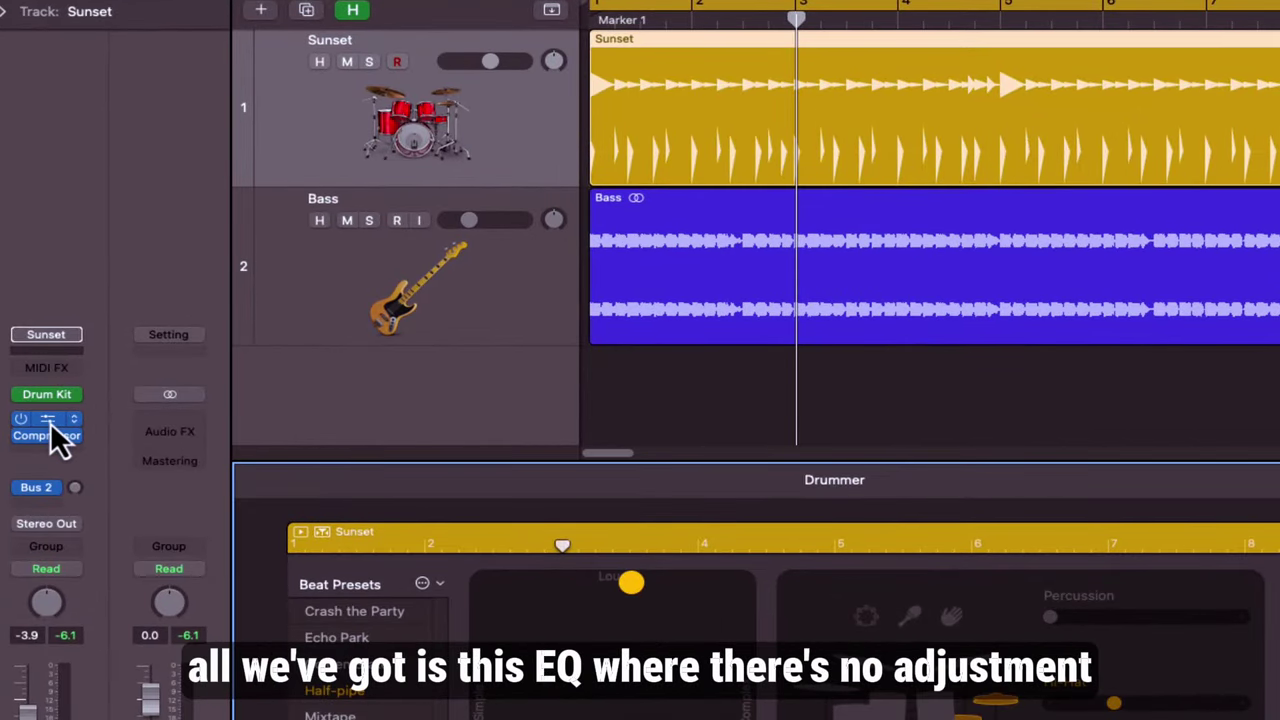
click(50, 422)
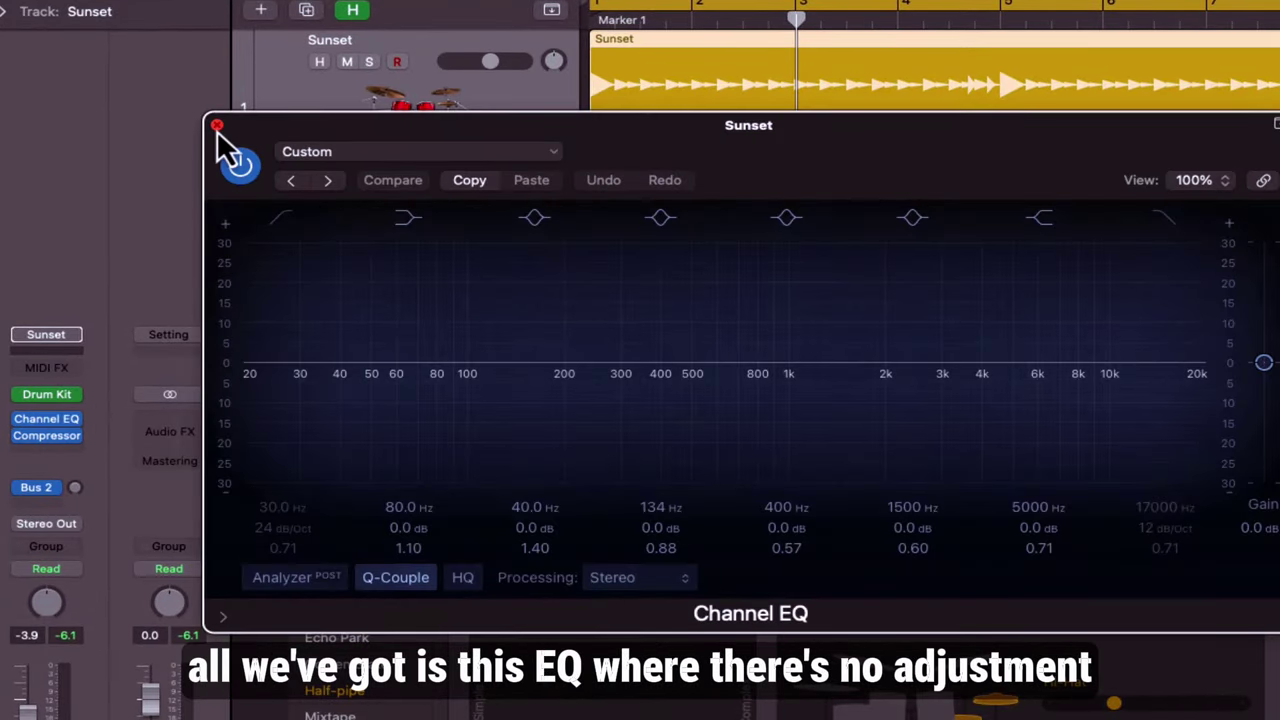
click(217, 127)
click(47, 436)
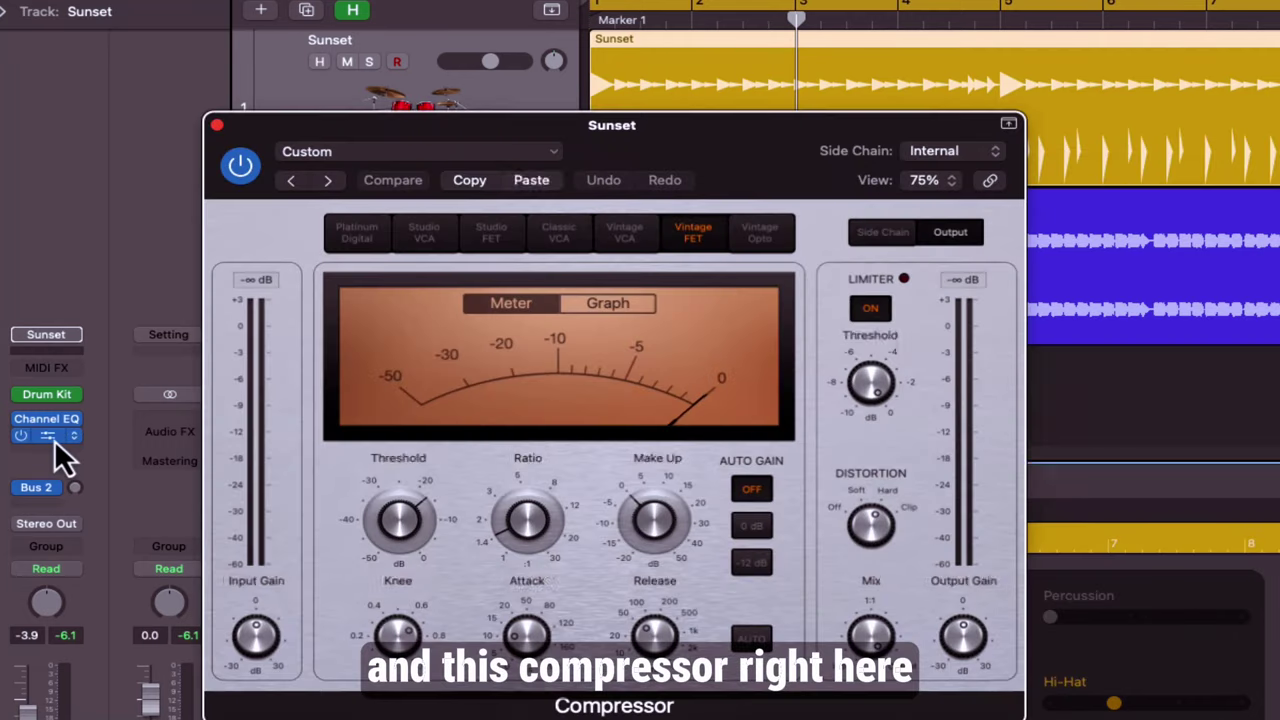
click(58, 437)
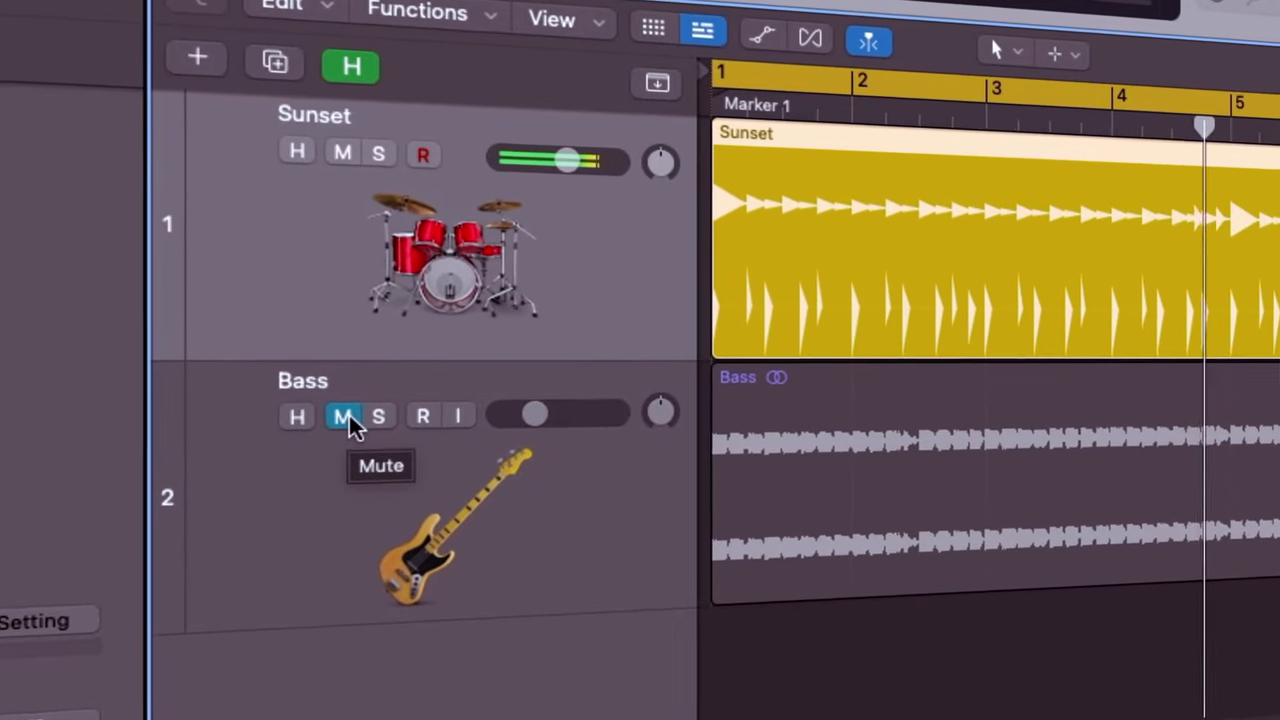
click(351, 408)
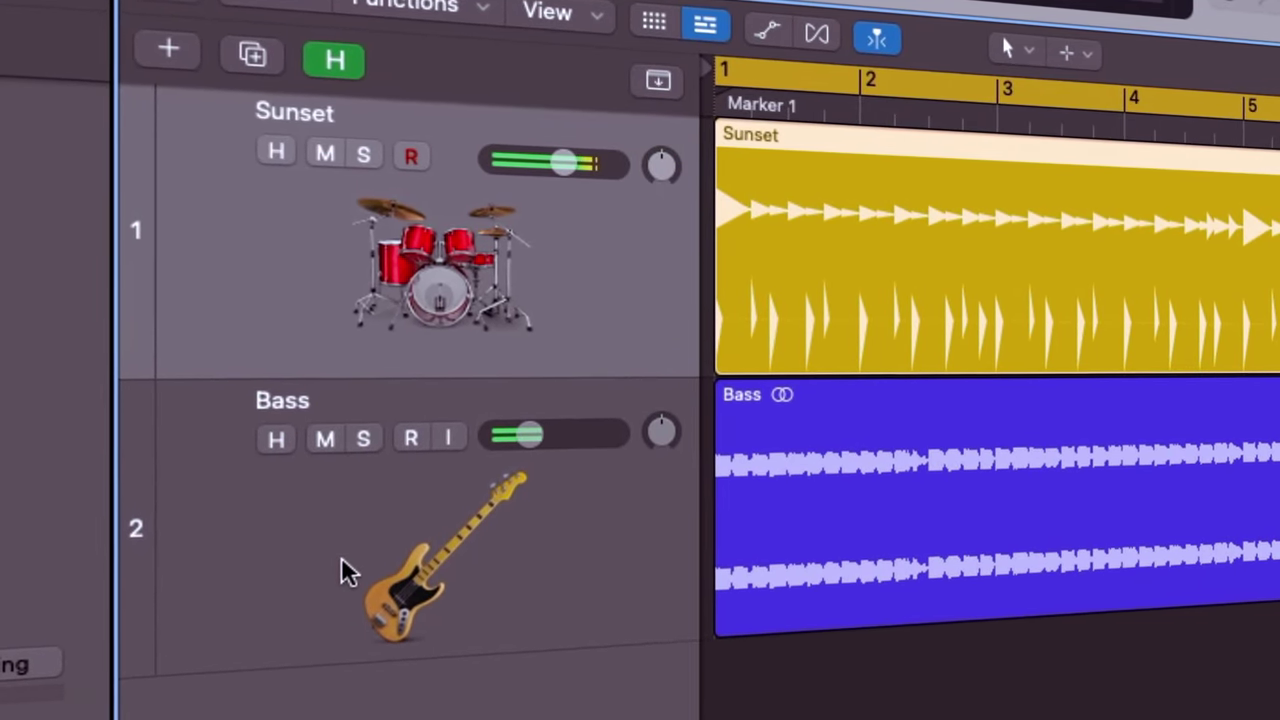
click(343, 571)
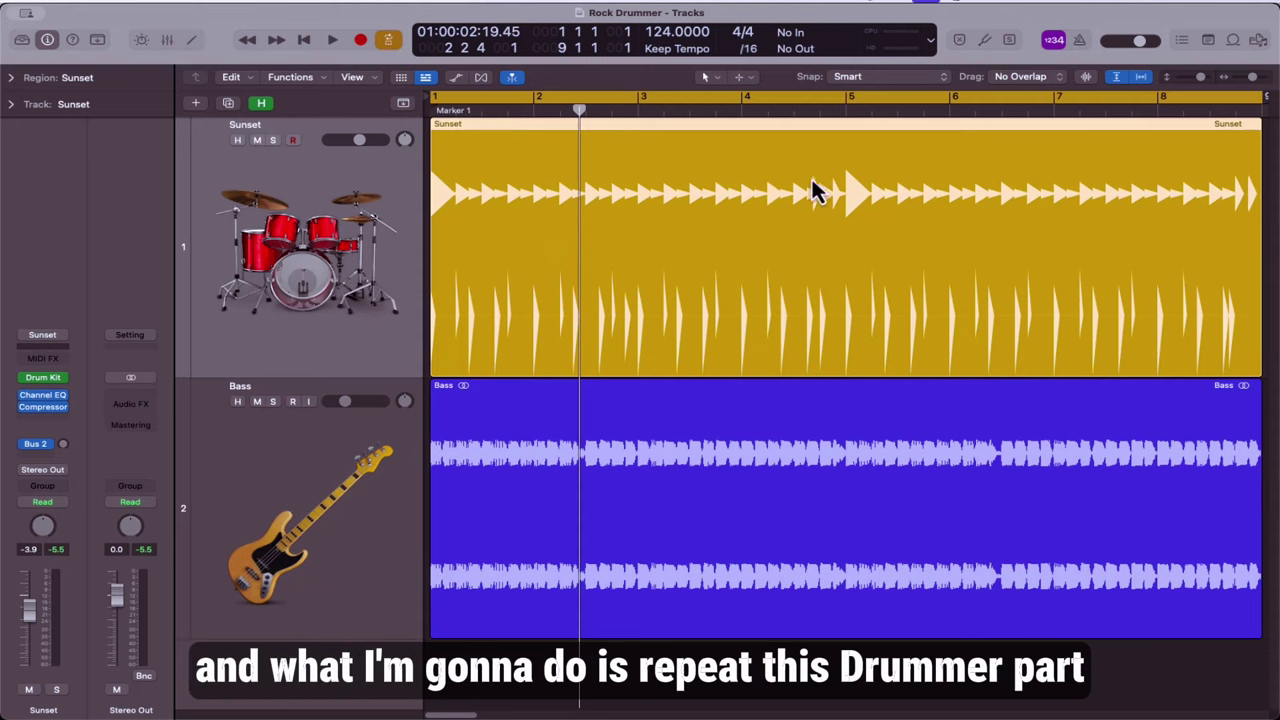
- Repeat the Sunset drummer region into bars 9–16 and stretch the Bass region to bar 17
key(super+r)
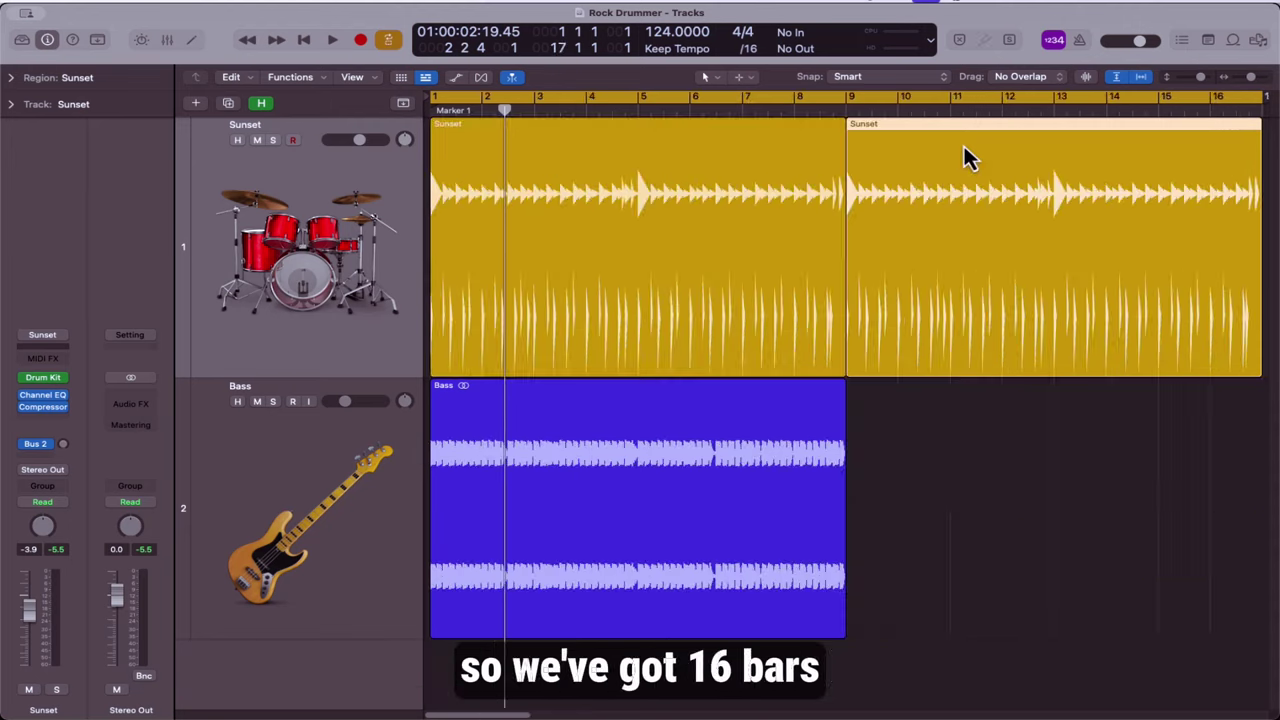
click(843, 636)
drag(843, 636, 1252, 600)
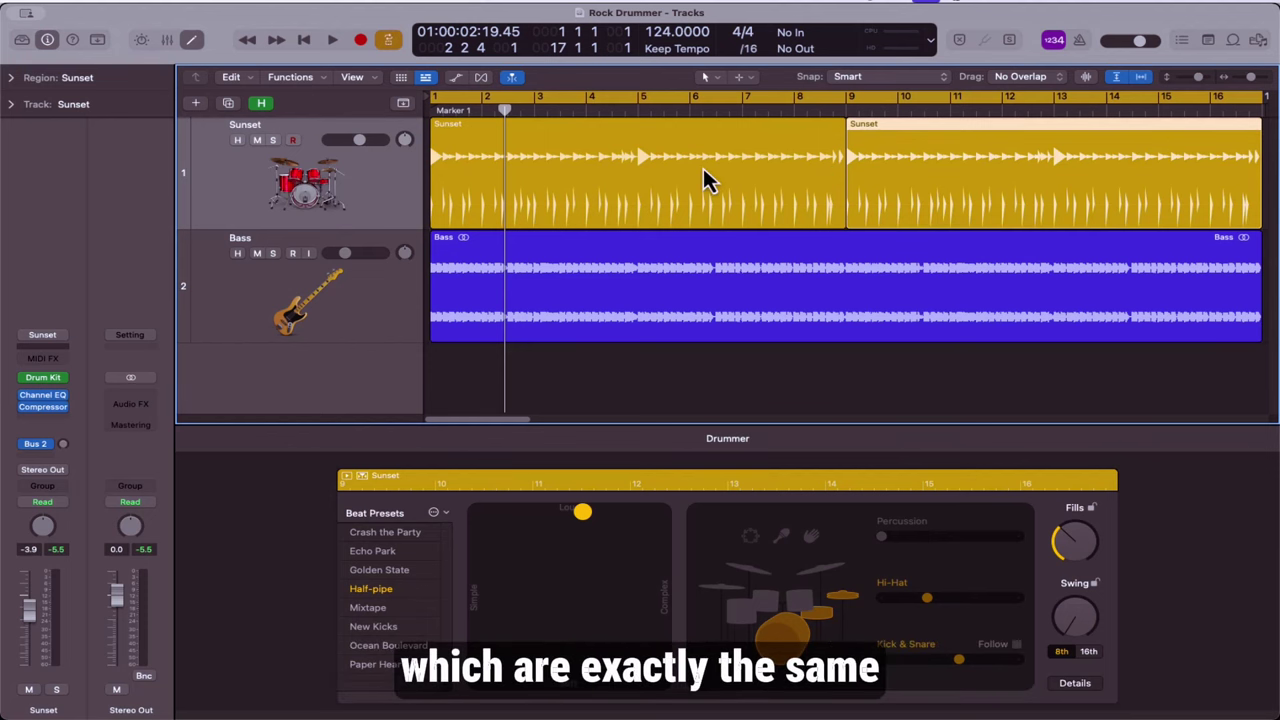
- Select the second Sunset region and set its kick and snare to follow the Bass track
click(705, 177)
click(923, 194)
click(705, 180)
click(935, 194)
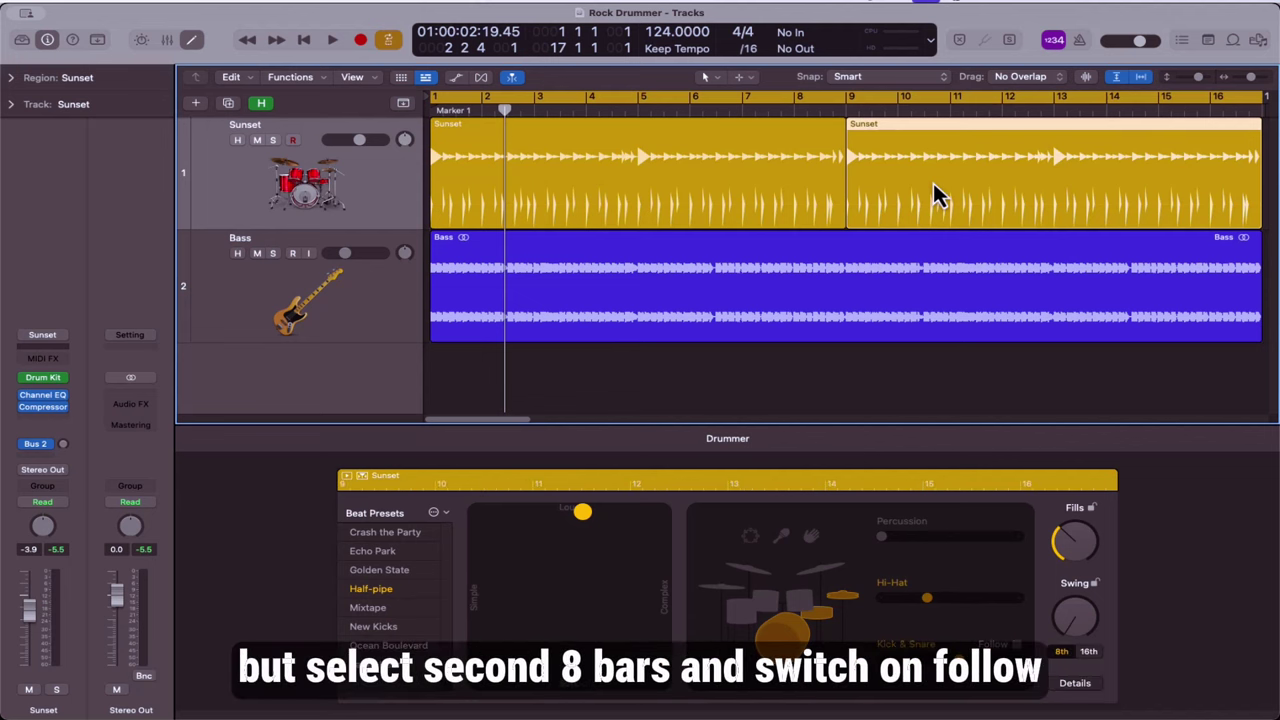
click(1016, 645)
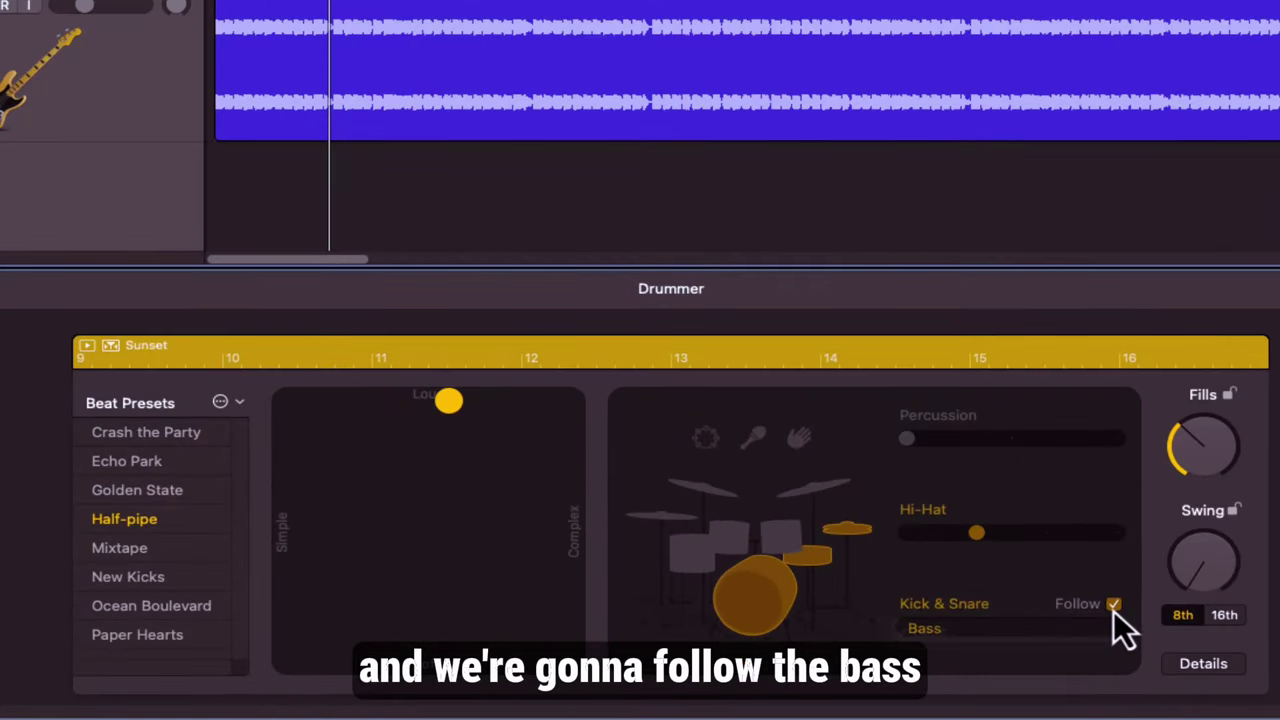
click(1041, 630)
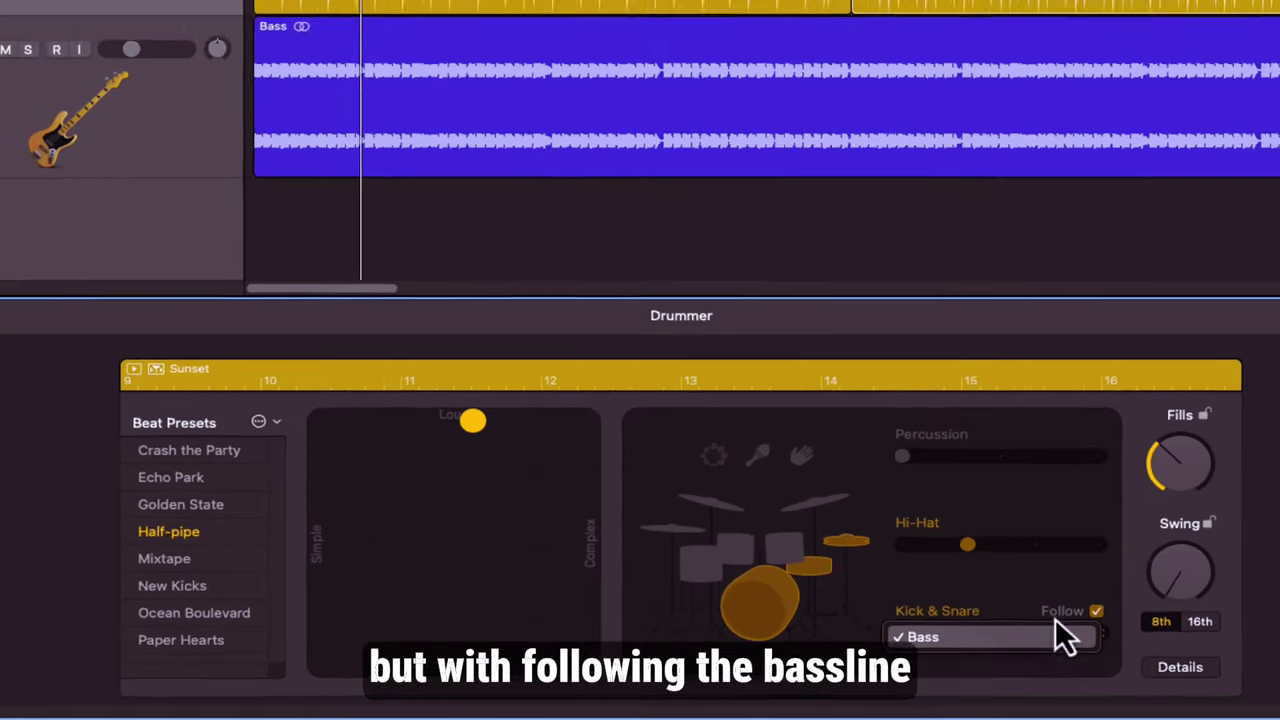
click(1113, 604)
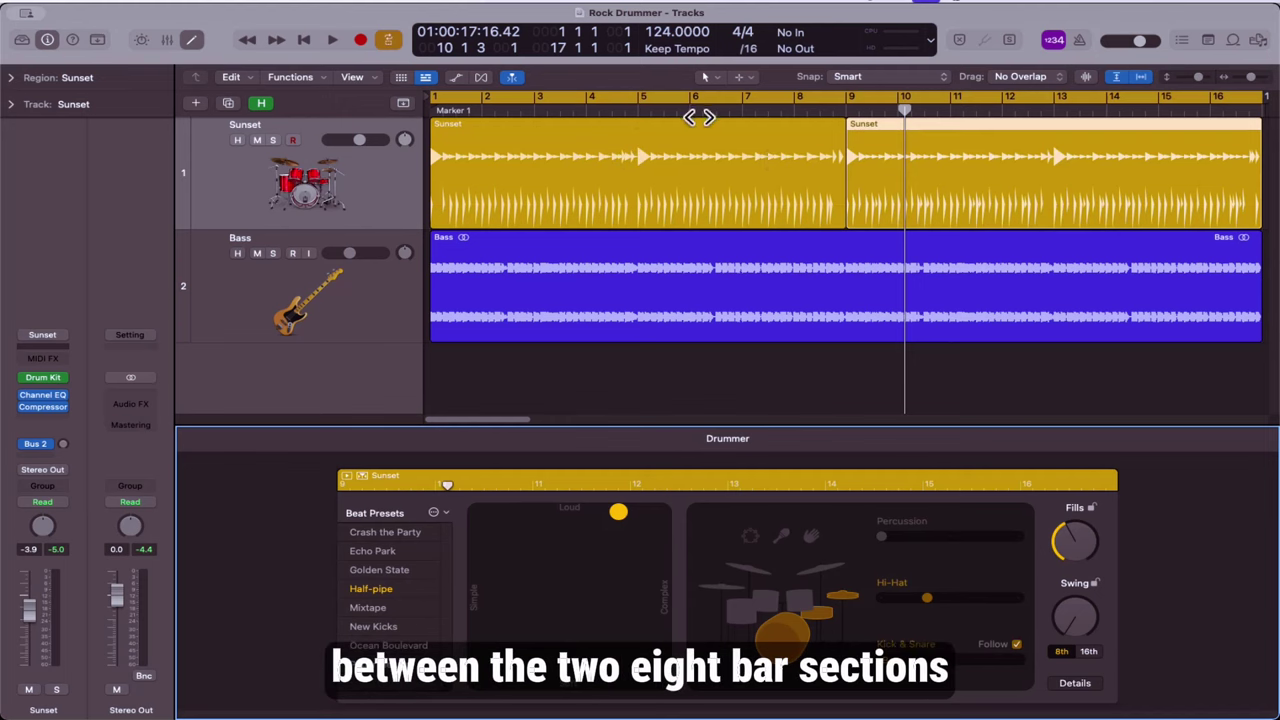
key(space)
click(751, 170)
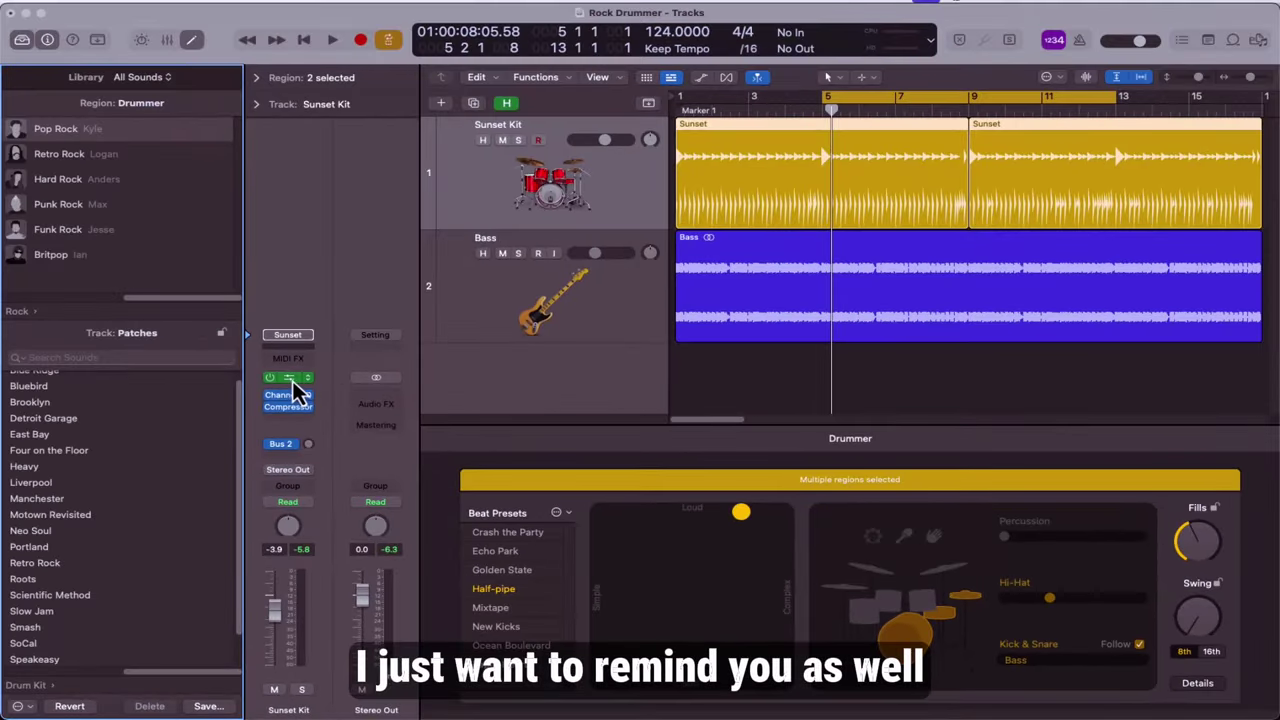
click(290, 378)
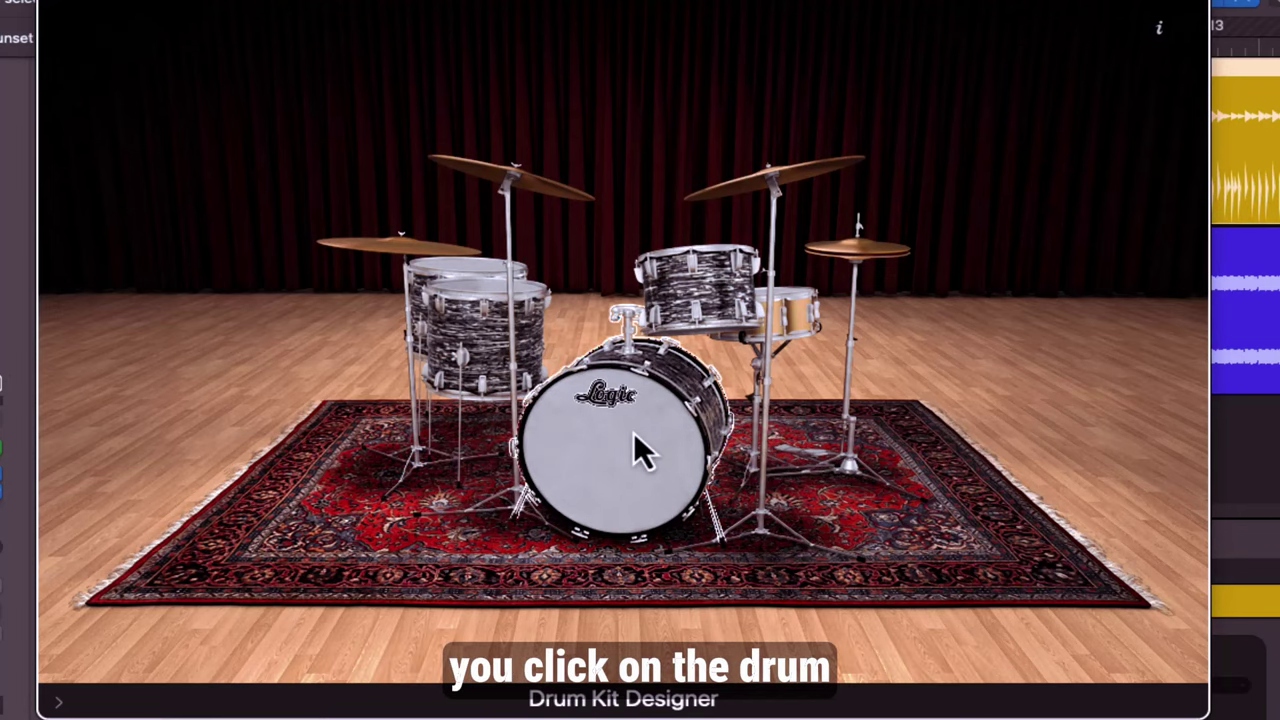
click(634, 433)
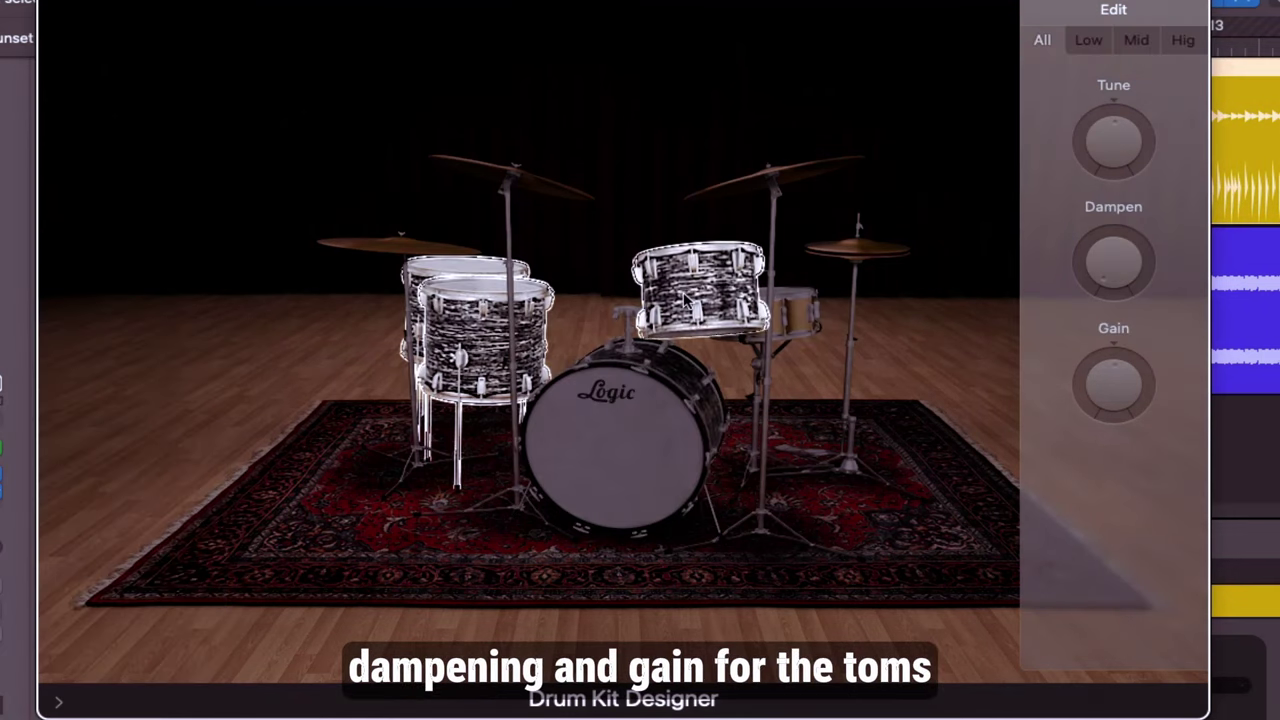
click(798, 318)
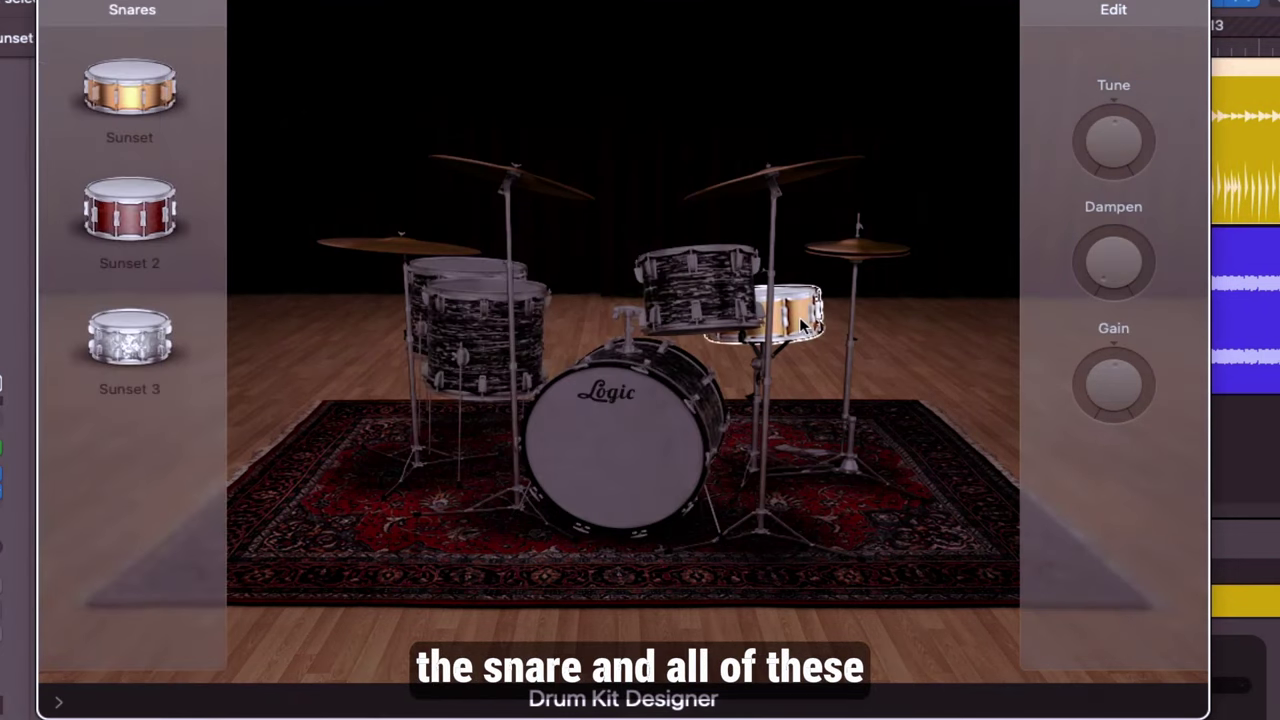
click(882, 254)
click(790, 172)
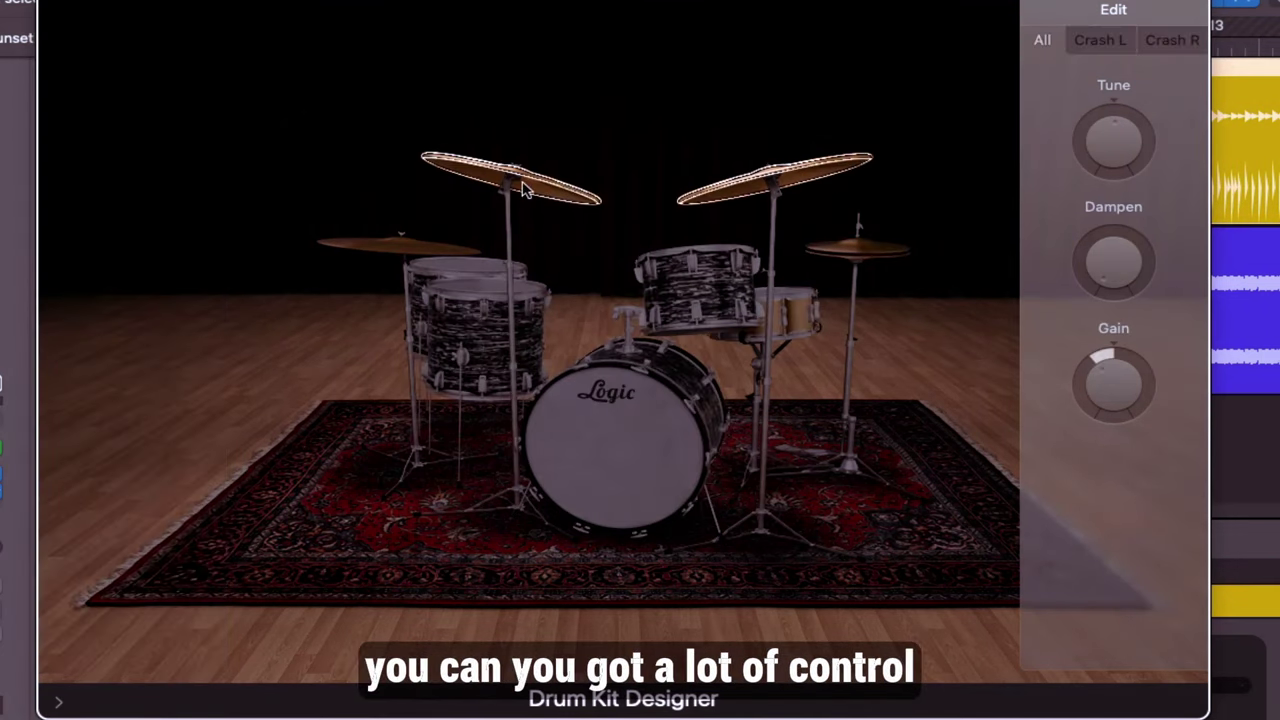
click(420, 250)
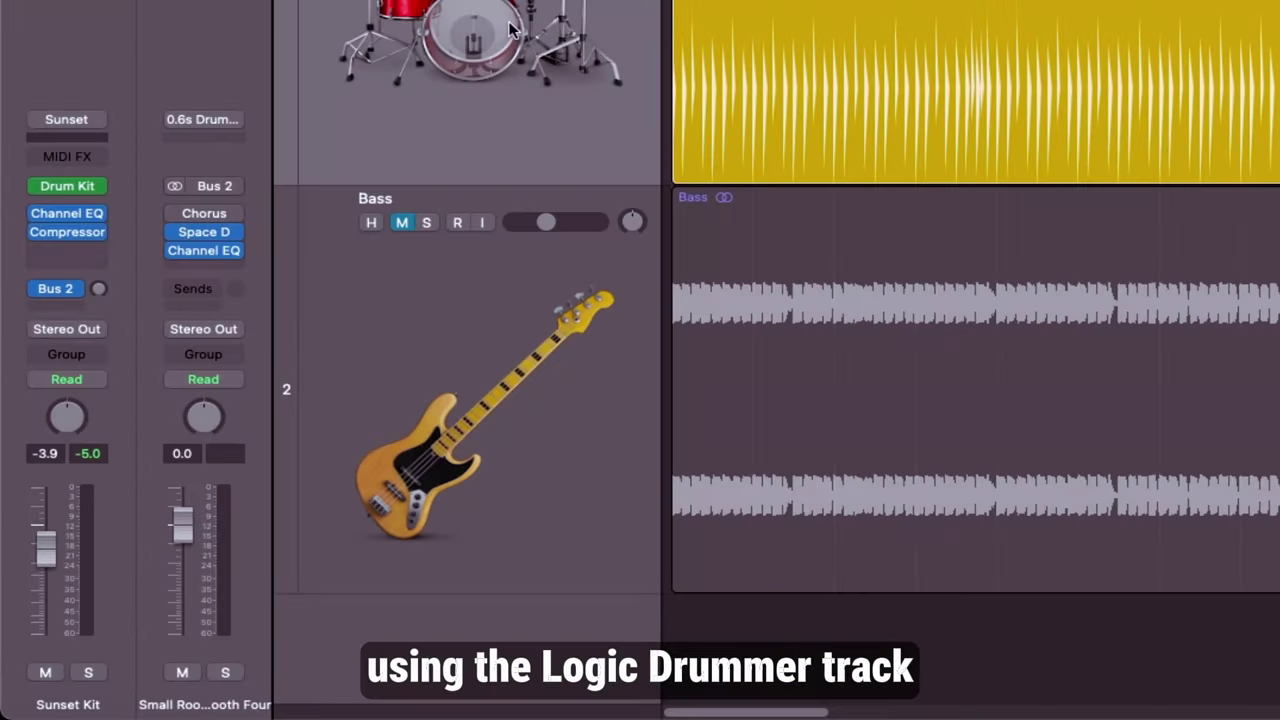
- Send Sunset Kit pre-fader to Bus 10 at a raised level, then begin renaming Aux 2
click(76, 290)
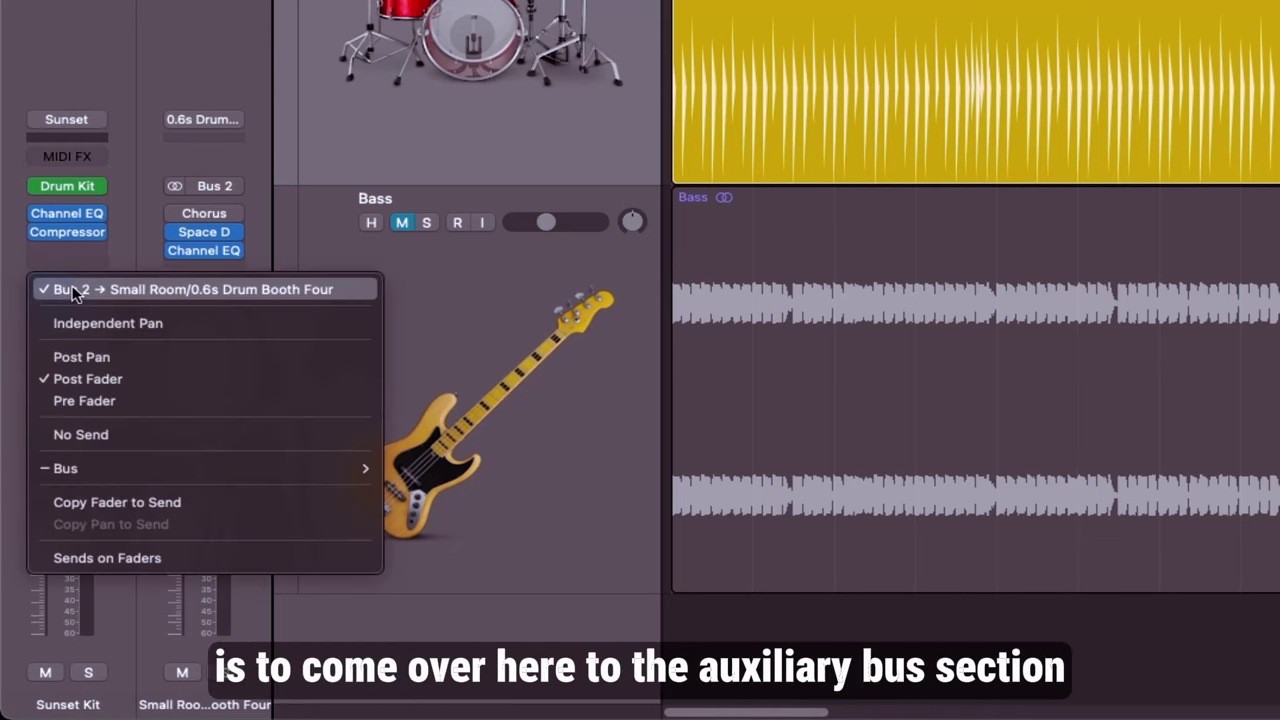
mouse_move(120, 468)
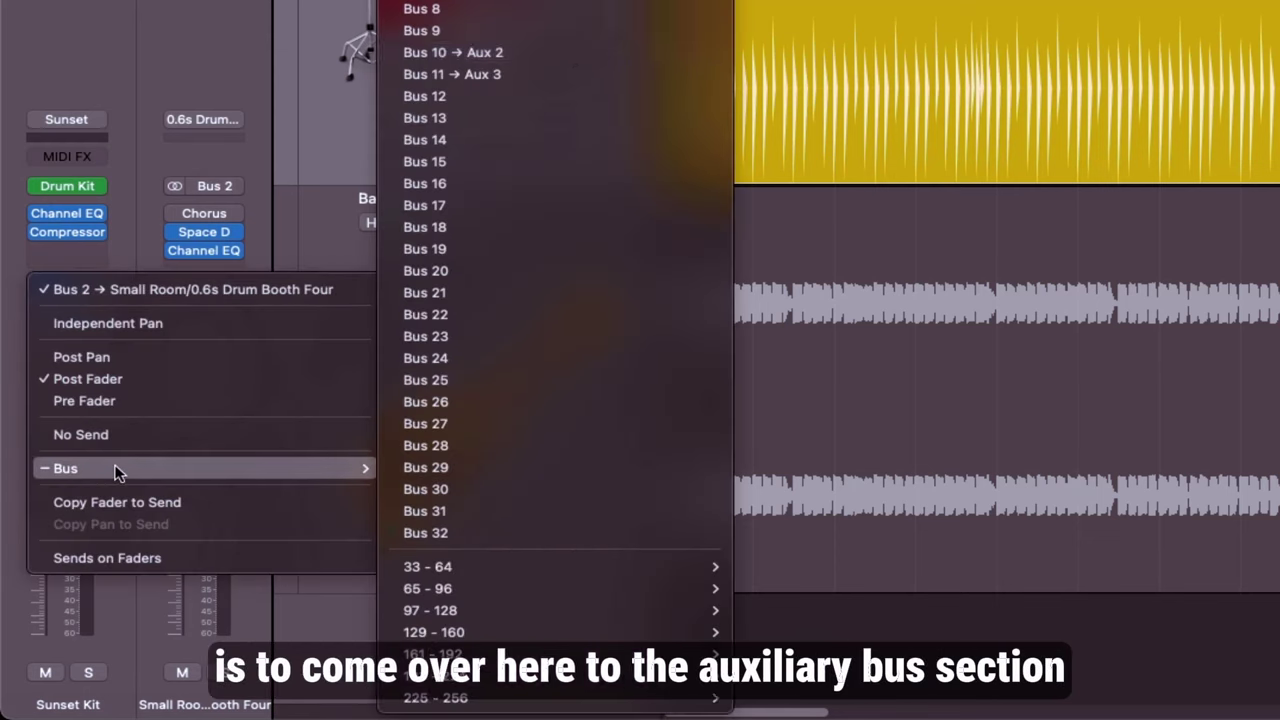
click(568, 52)
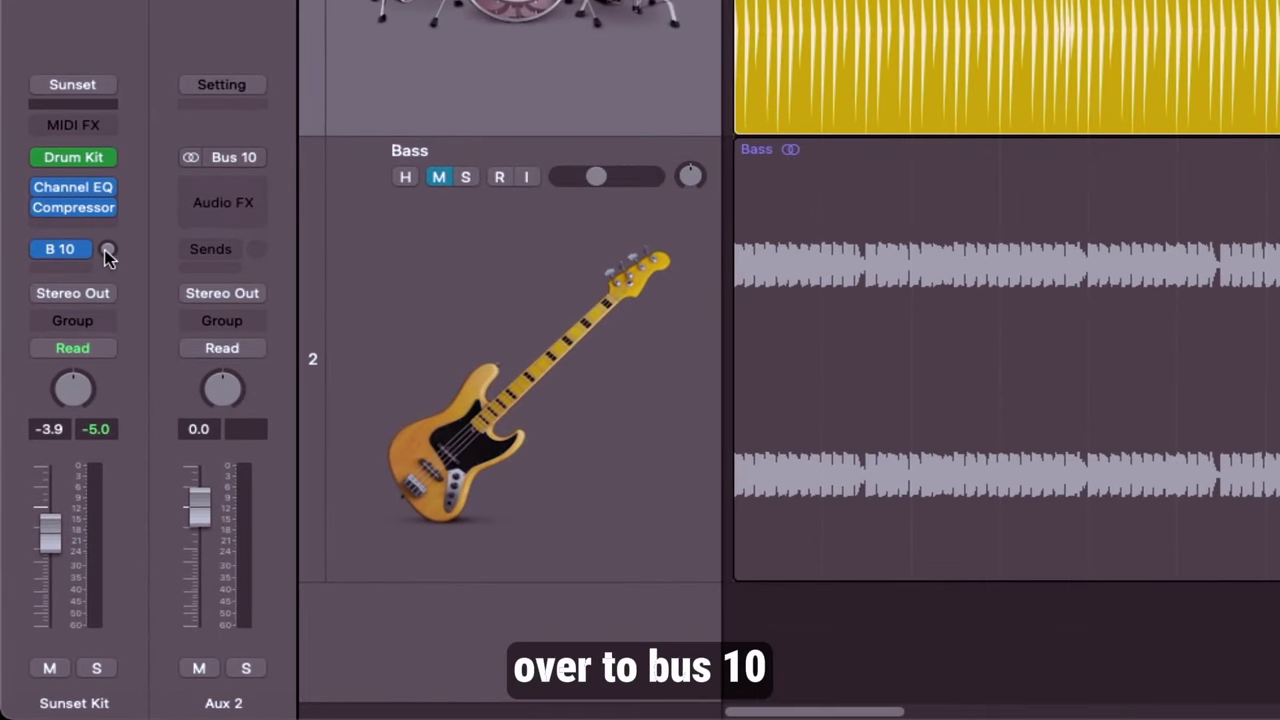
drag(89, 195, 93, 77)
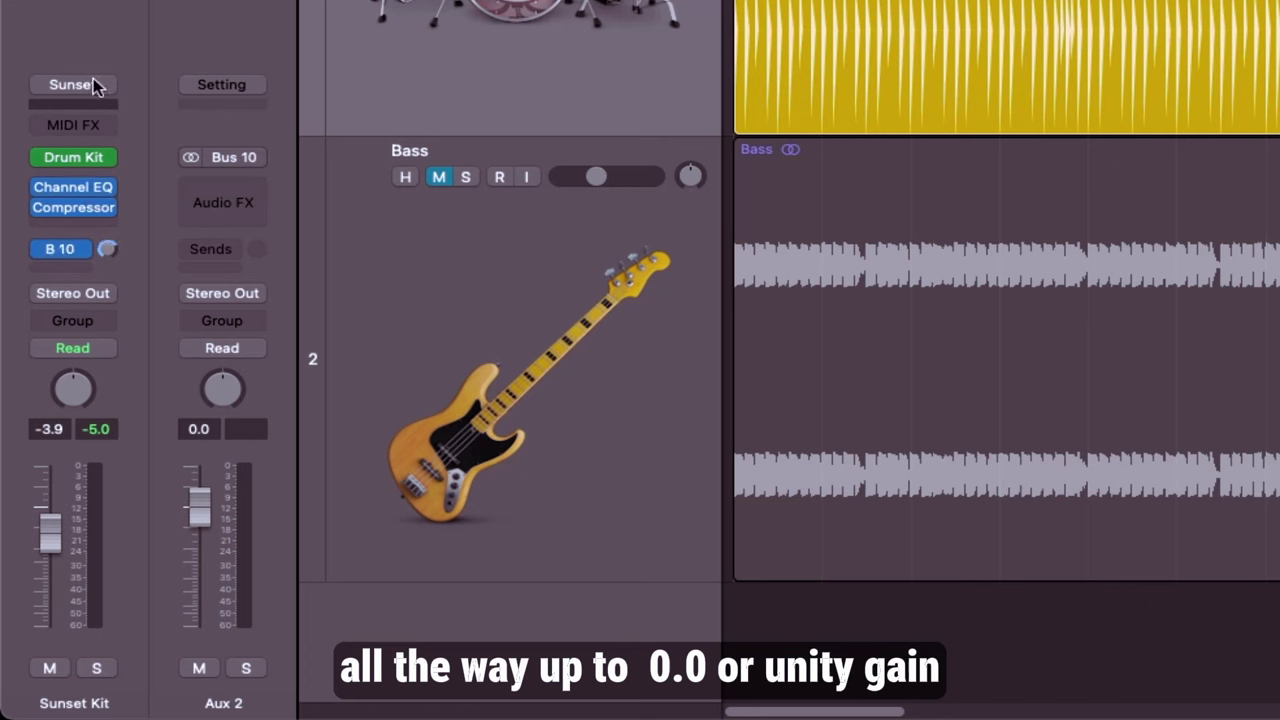
click(69, 250)
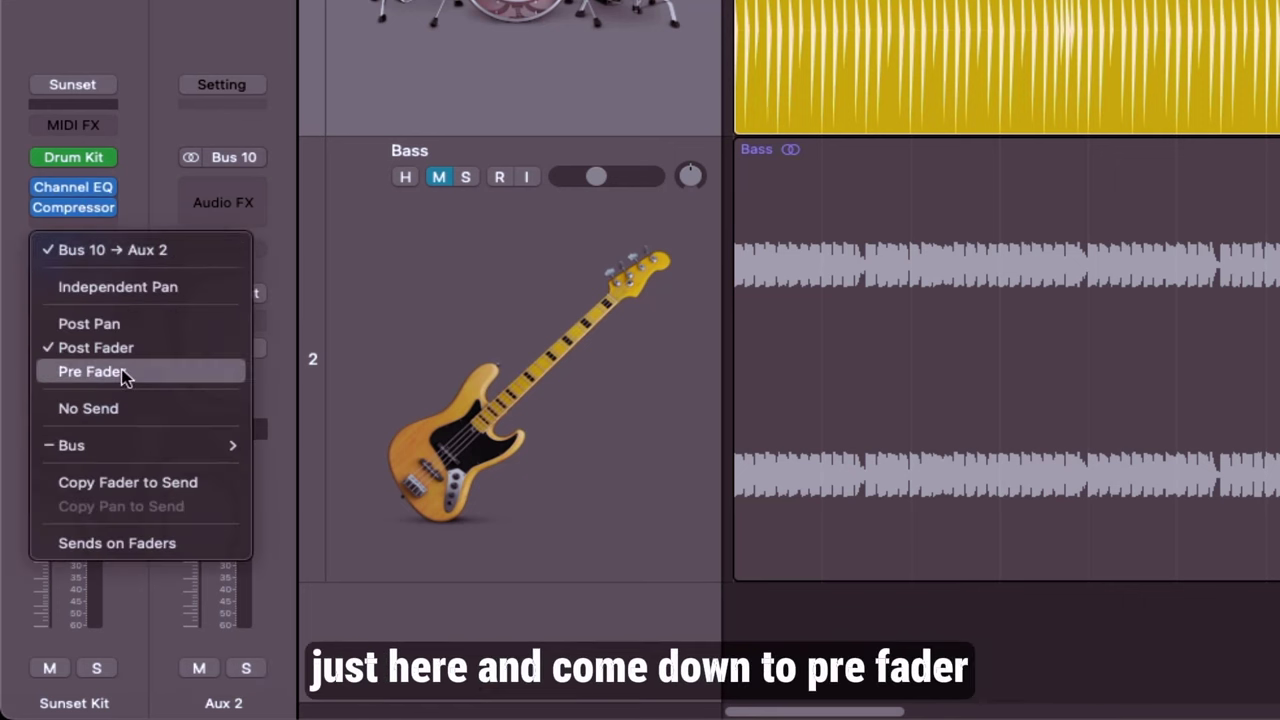
click(154, 371)
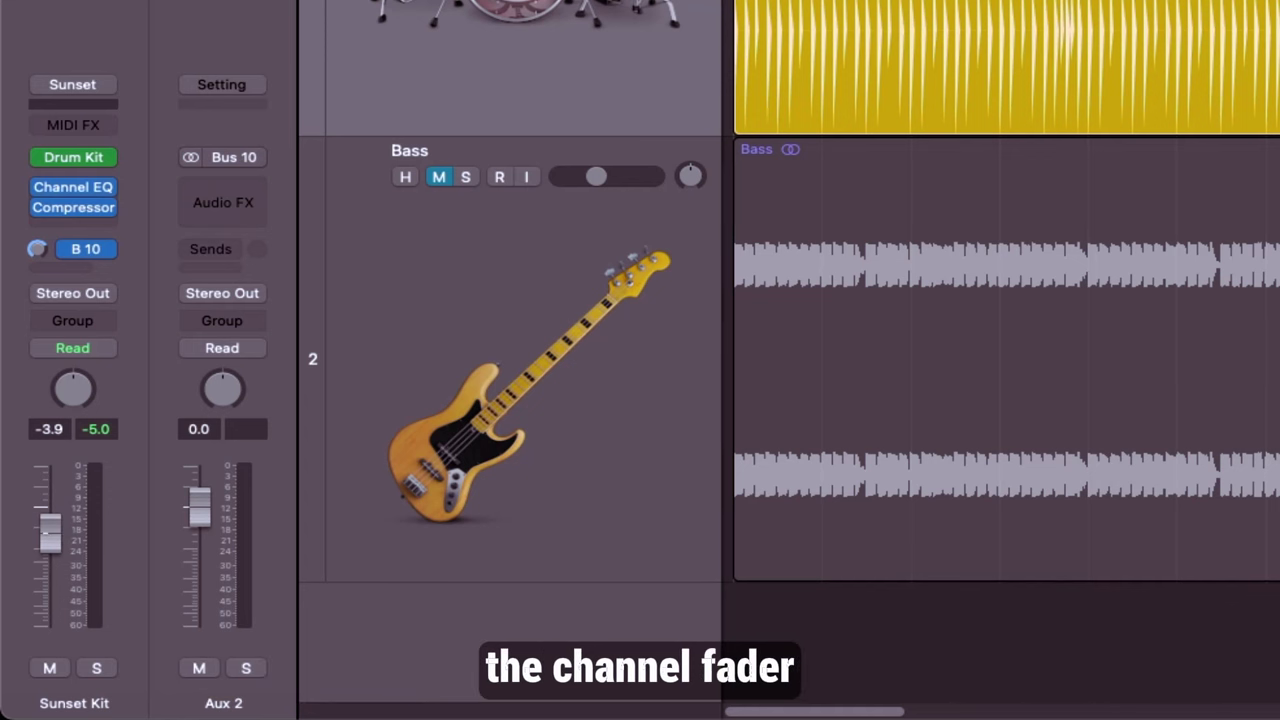
drag(50, 532, 50, 528)
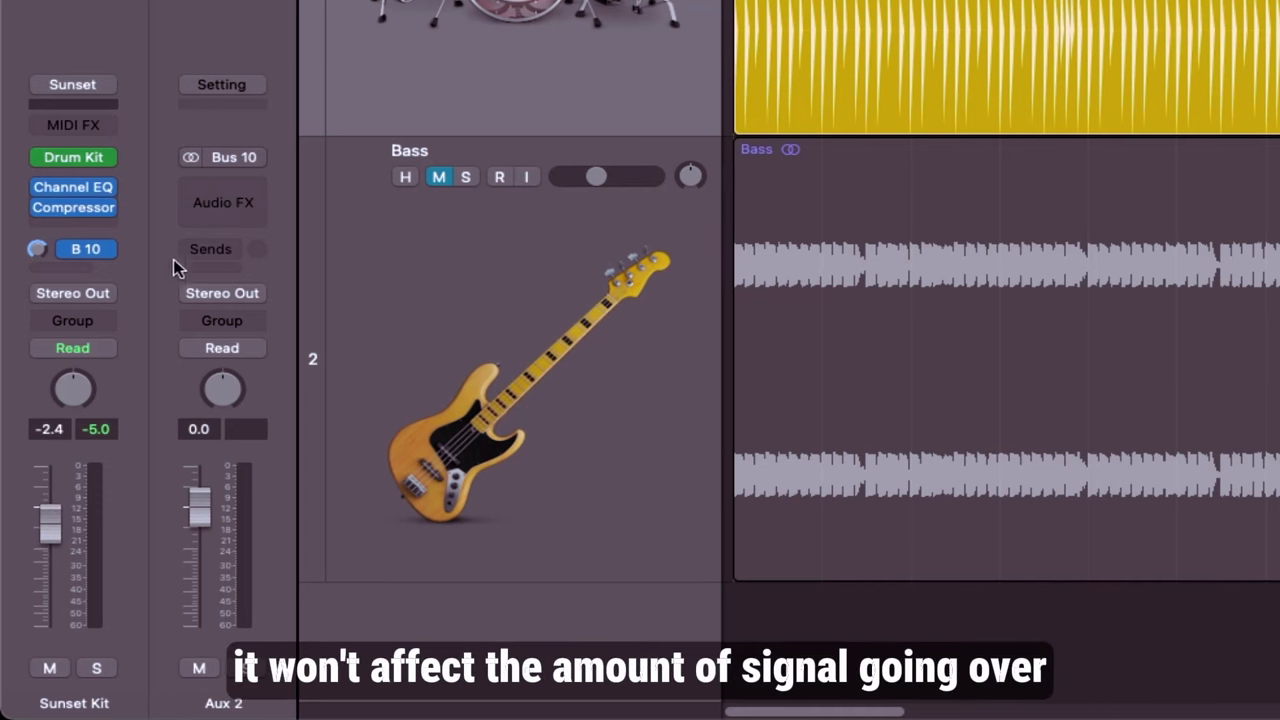
double_click(224, 703)
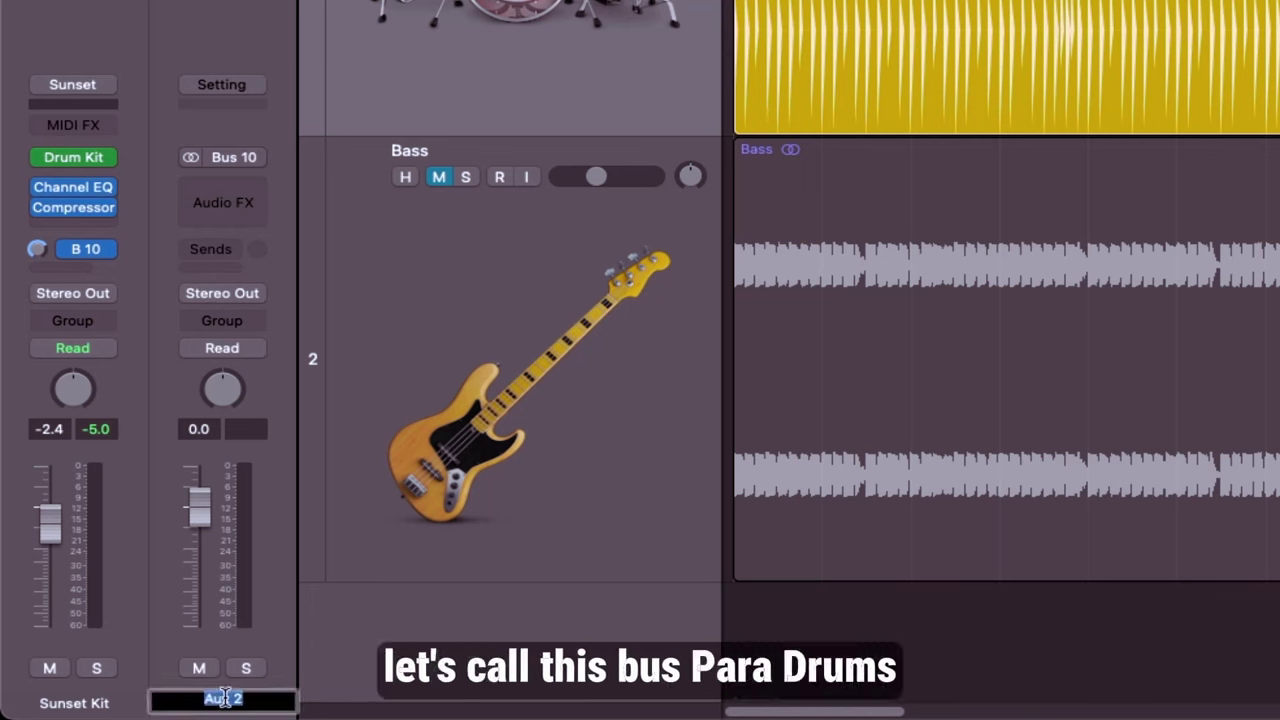
- Name the aux 'Para Drums' and route Sunset Kit's output to a new Bus 11 aux, Drum Mix
text(Para Drums)
key(Return)
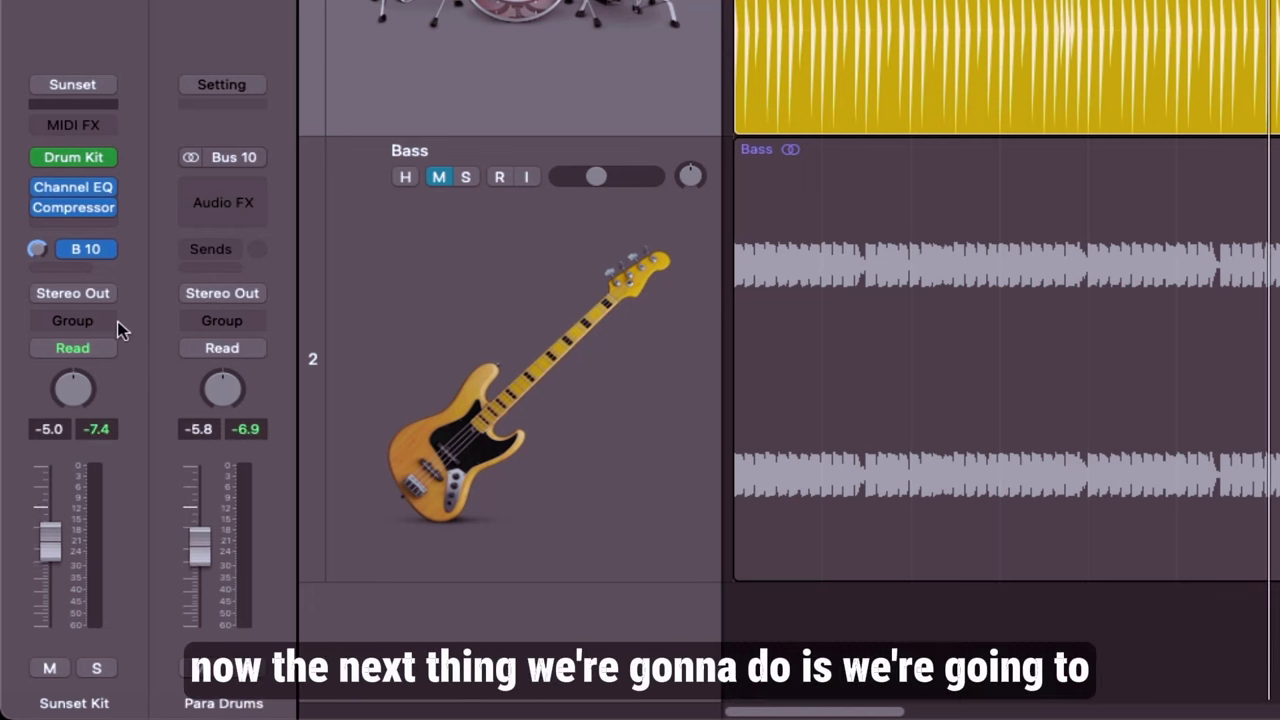
click(107, 295)
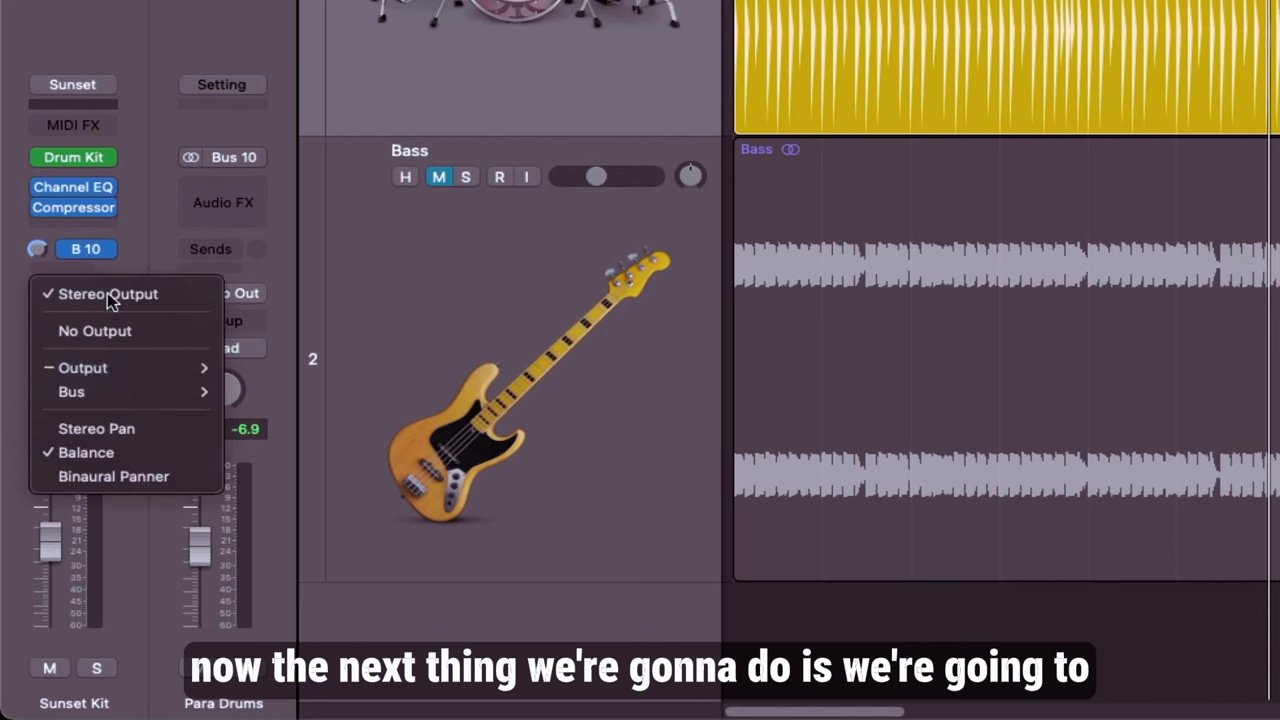
mouse_move(130, 390)
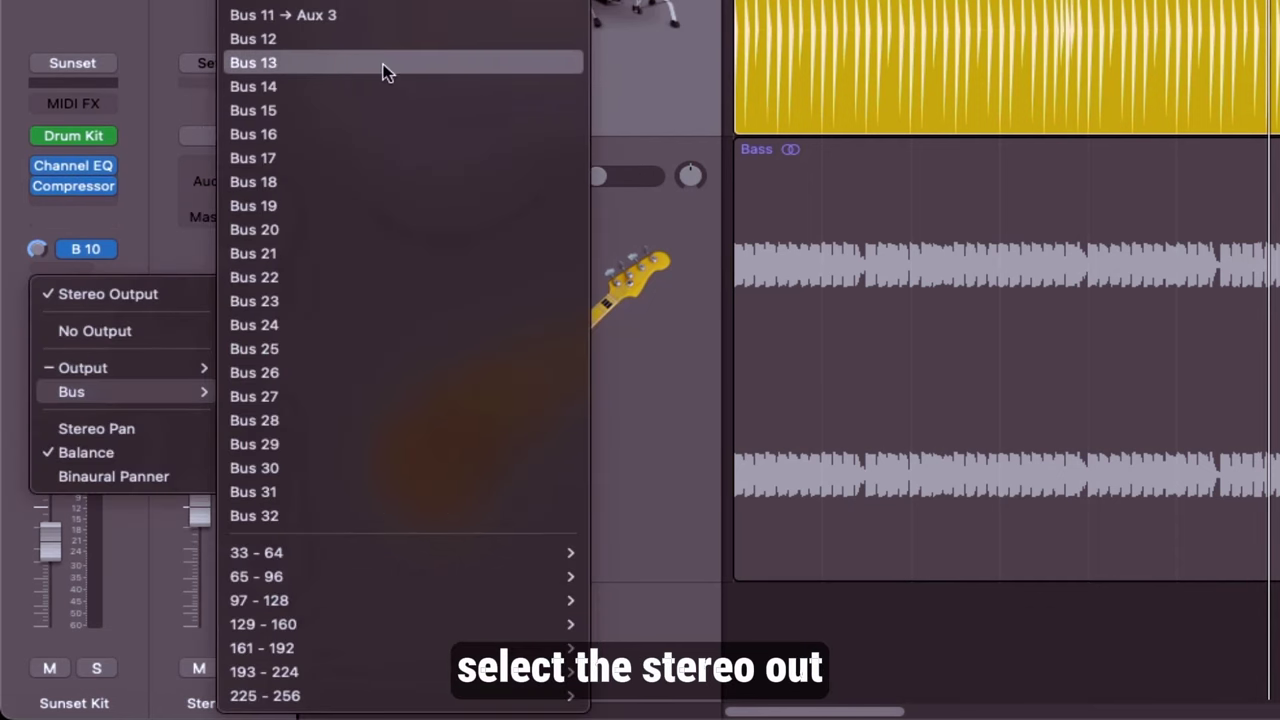
click(333, 16)
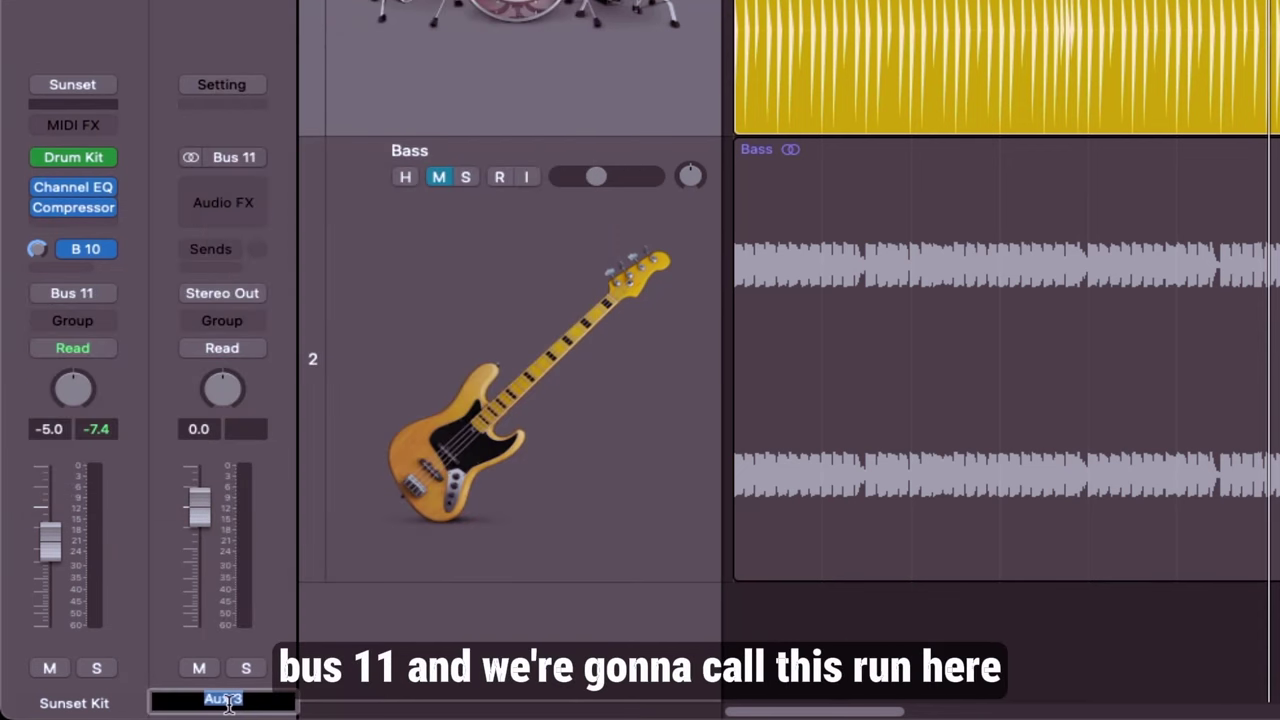
text(Drum Mix)
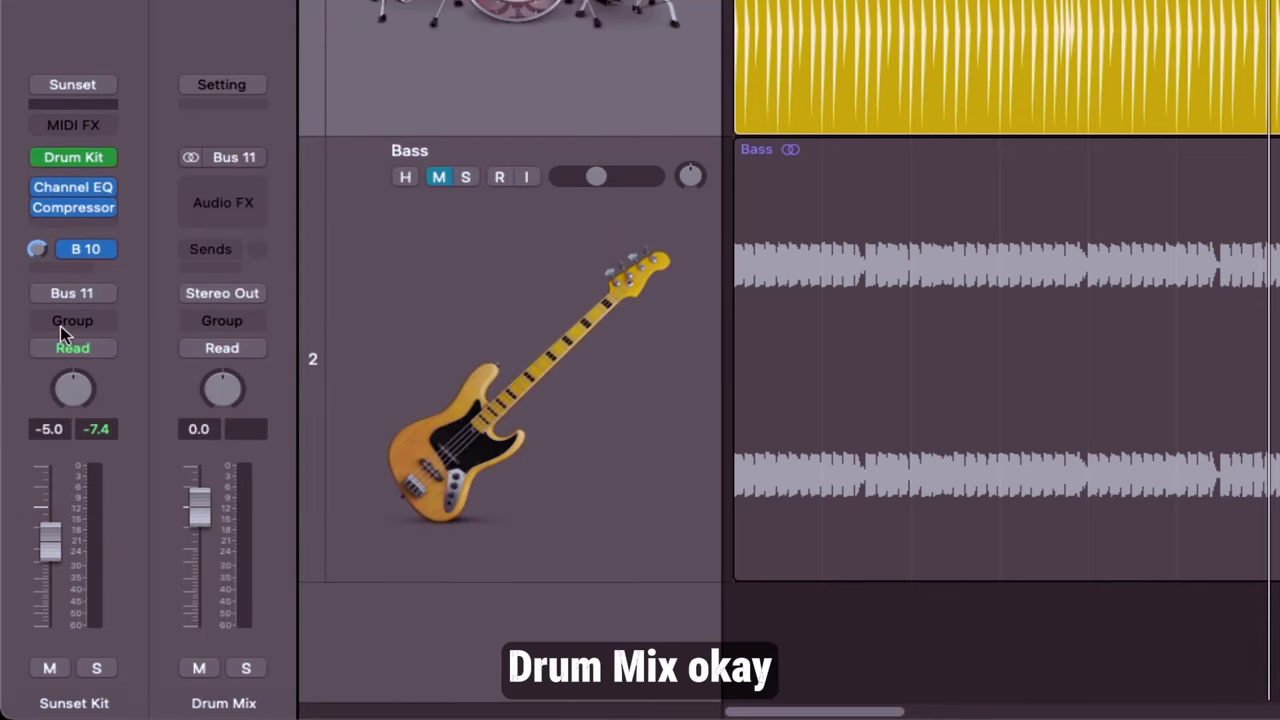
- Check the drum send destination, then route the Para Drums output into Bus 11
click(95, 256)
click(103, 249)
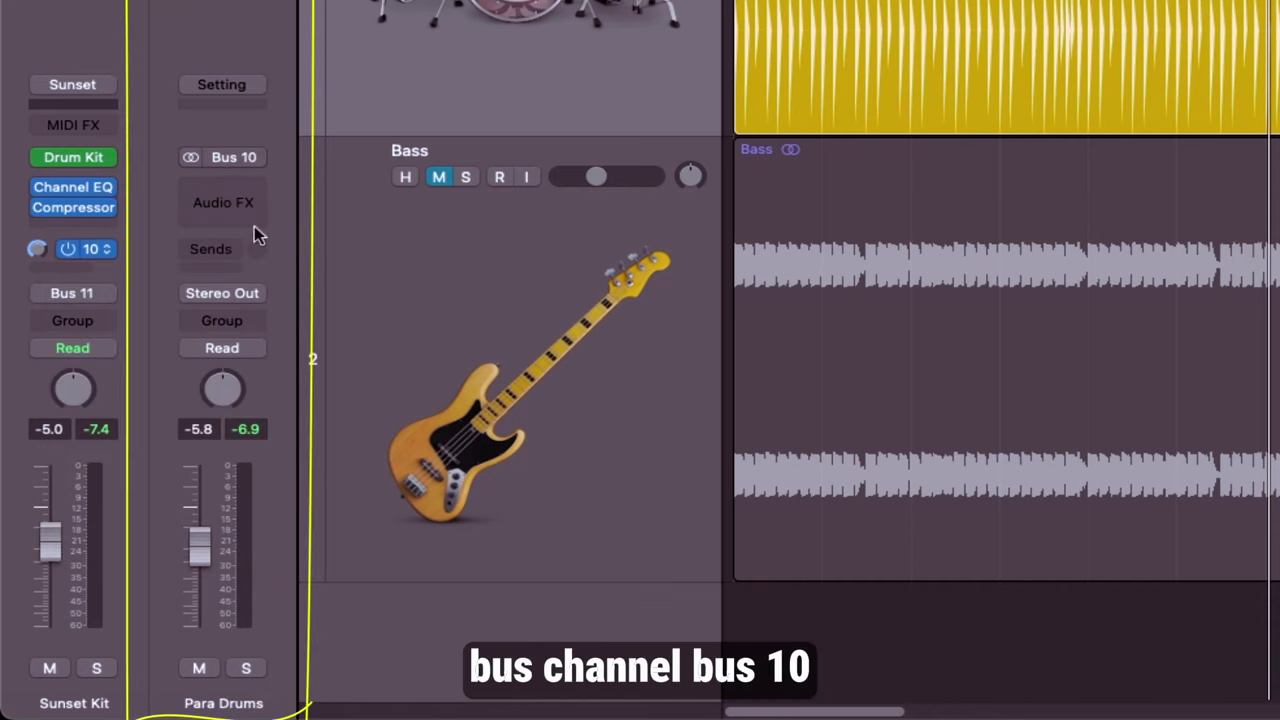
click(256, 290)
mouse_move(255, 397)
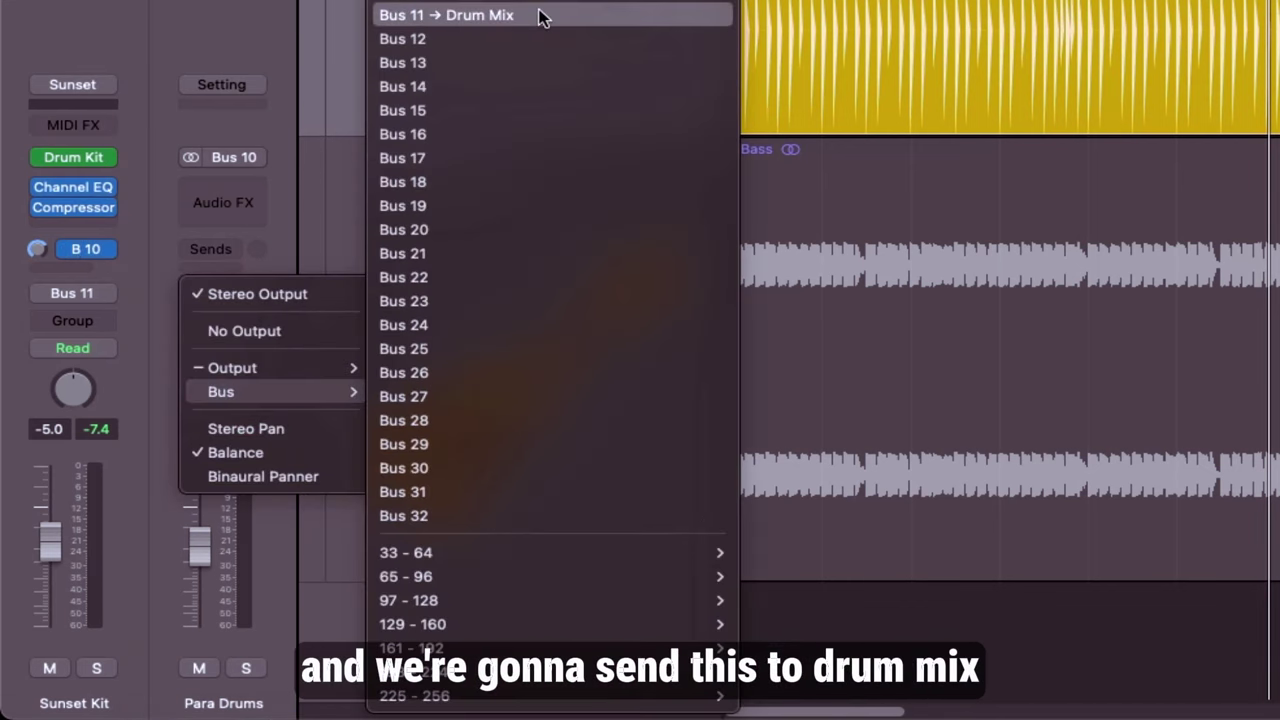
click(540, 16)
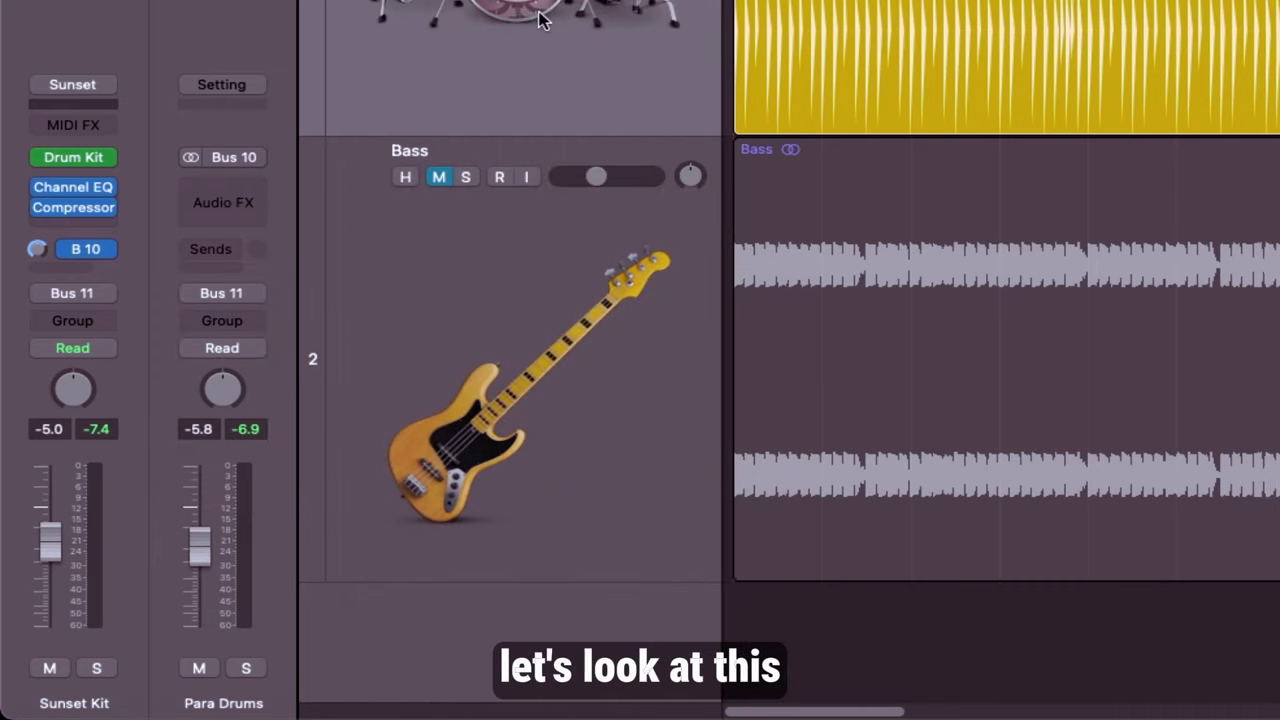
key(x)
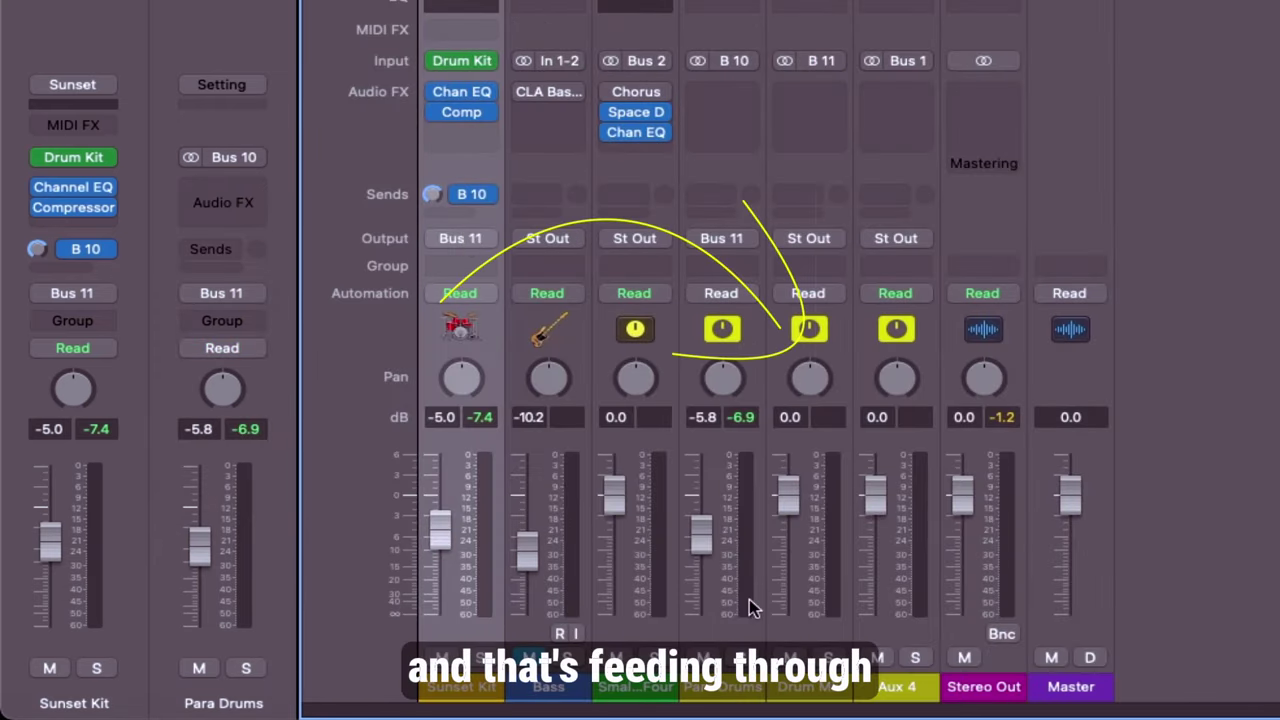
click(800, 637)
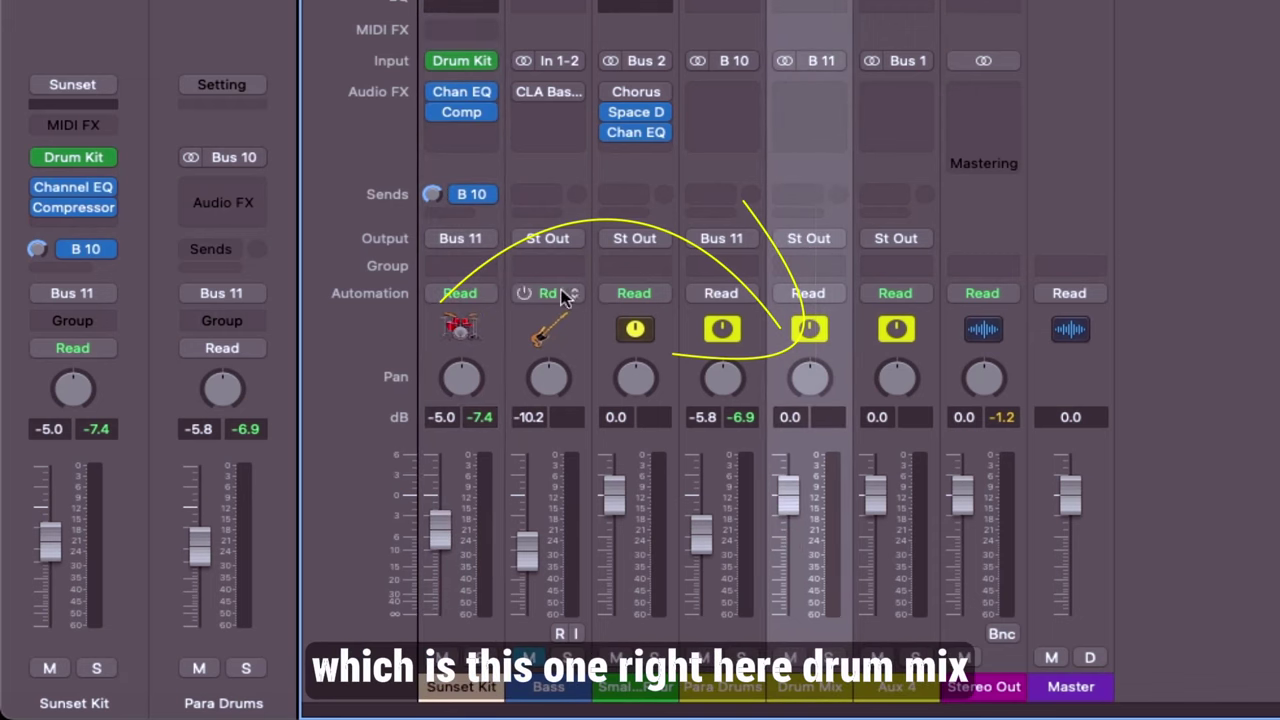
click(724, 690)
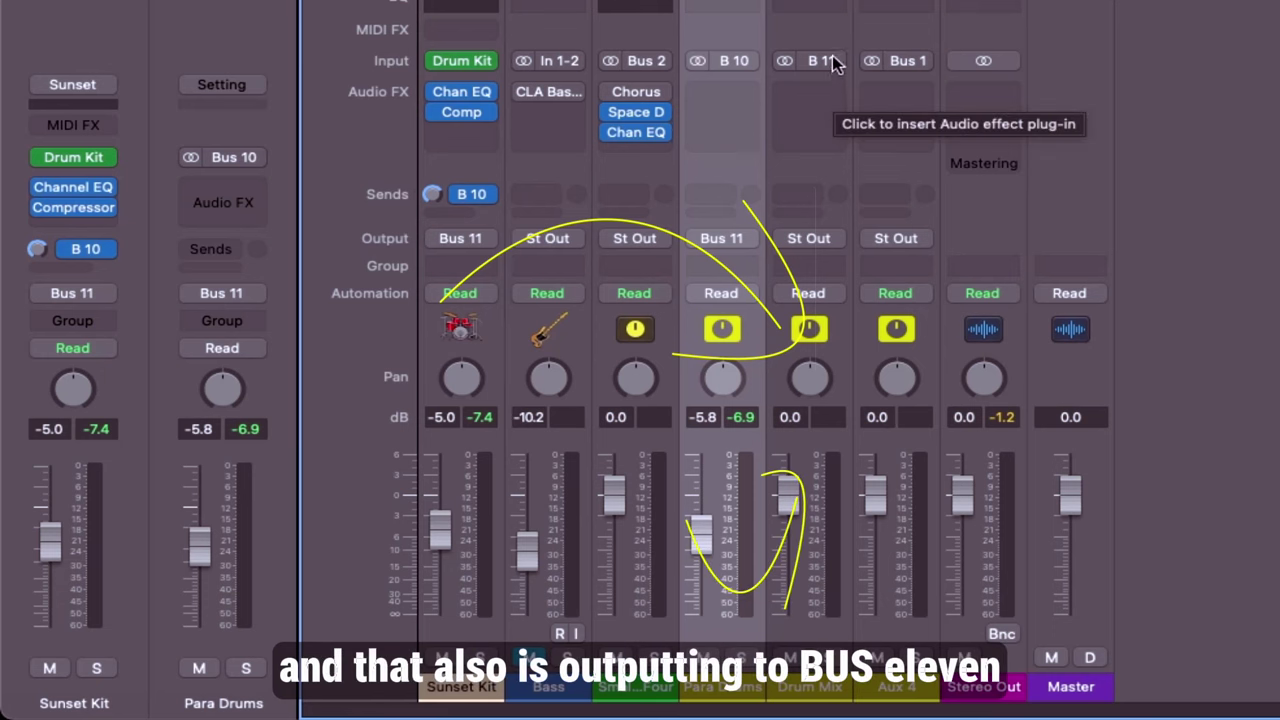
click(825, 689)
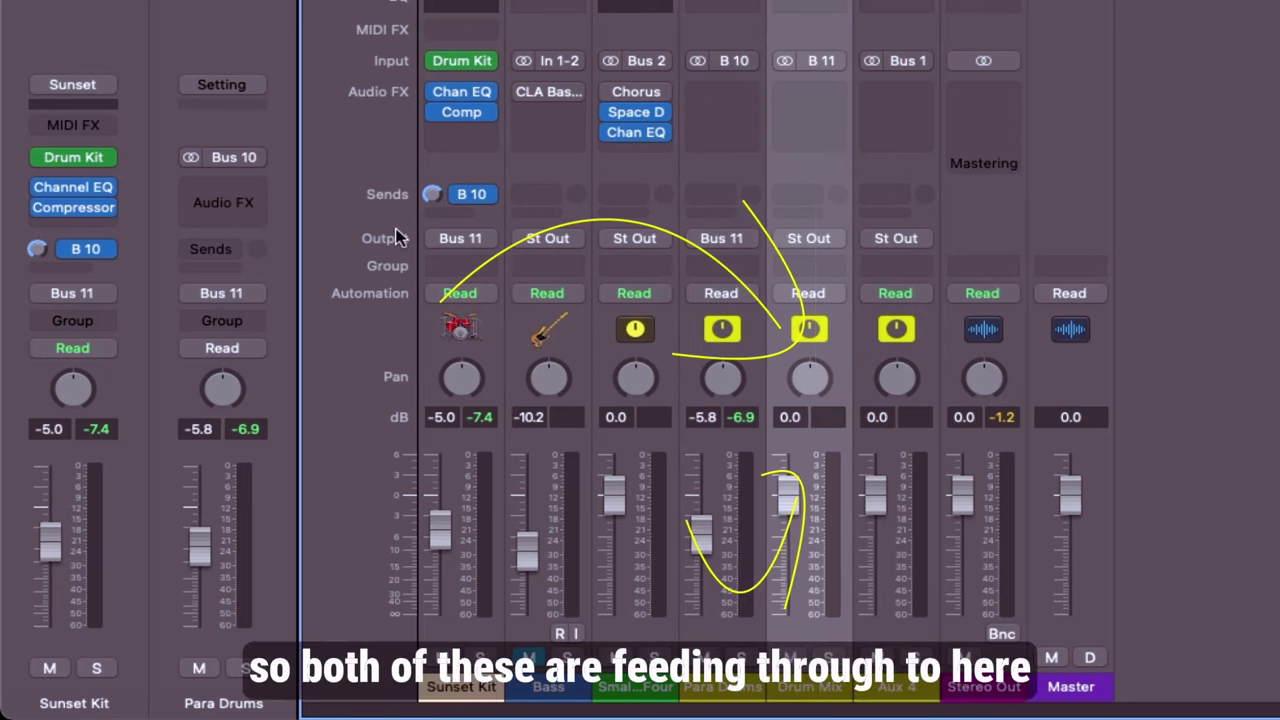
click(460, 688)
click(725, 695)
click(826, 690)
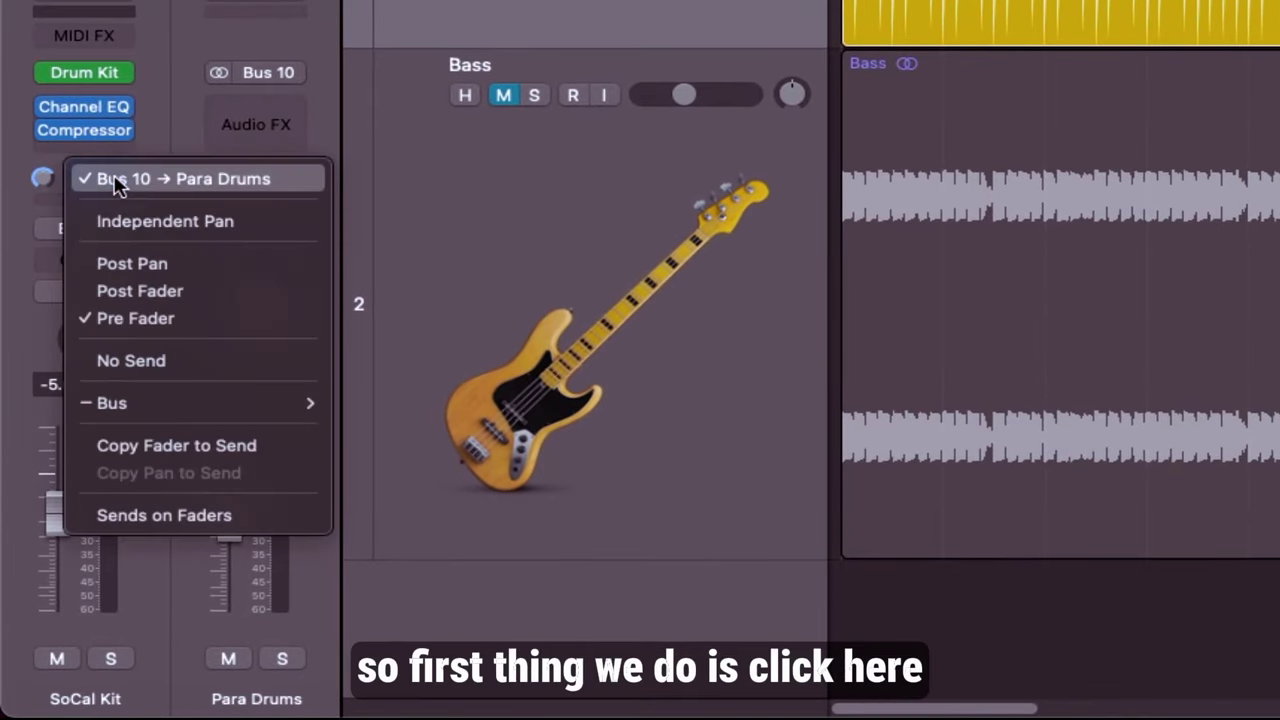
- Load API-2500 (stereo) from Audio Units > Waves into a Para Drums Audio FX slot
click(268, 132)
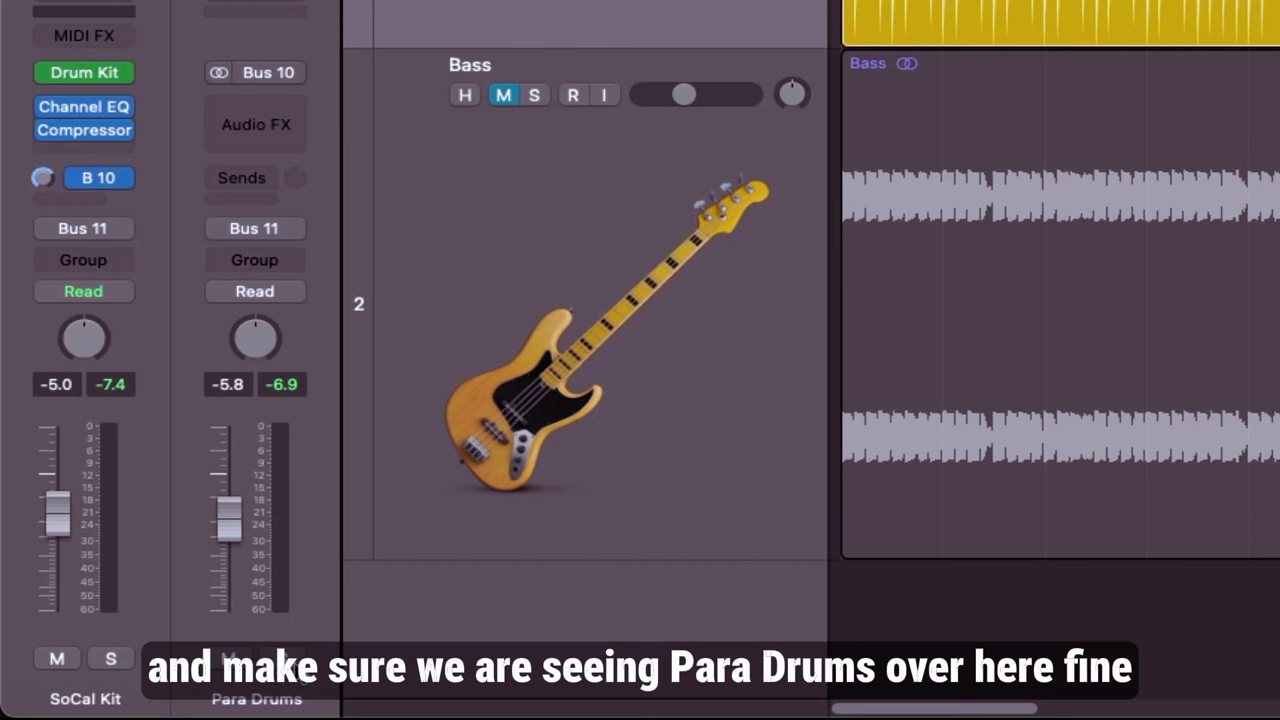
click(256, 124)
key(Escape)
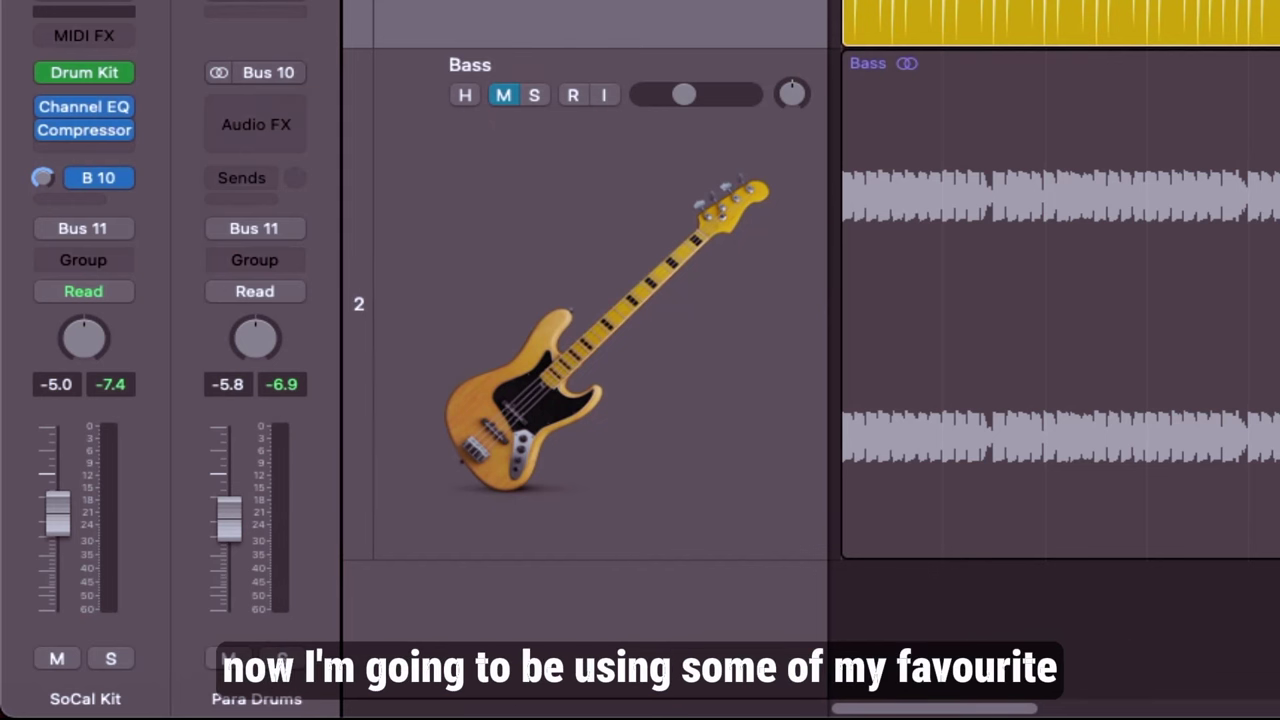
click(300, 117)
mouse_move(369, 690)
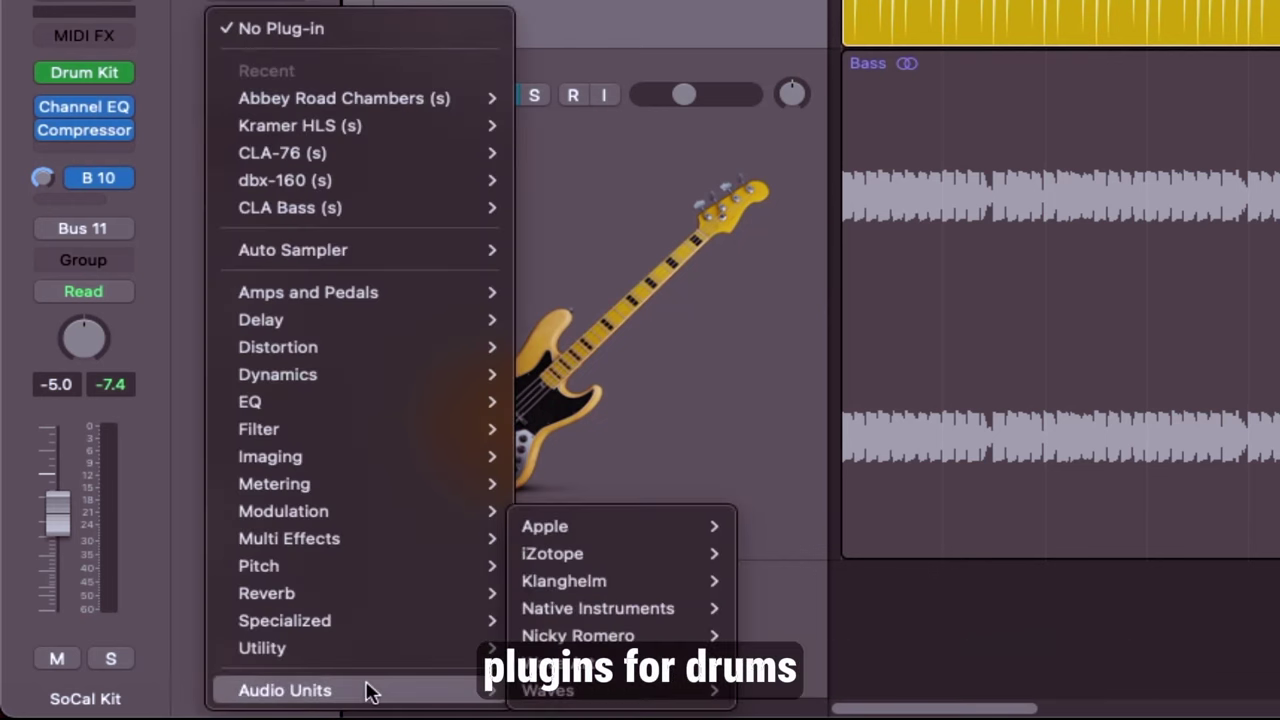
mouse_move(550, 690)
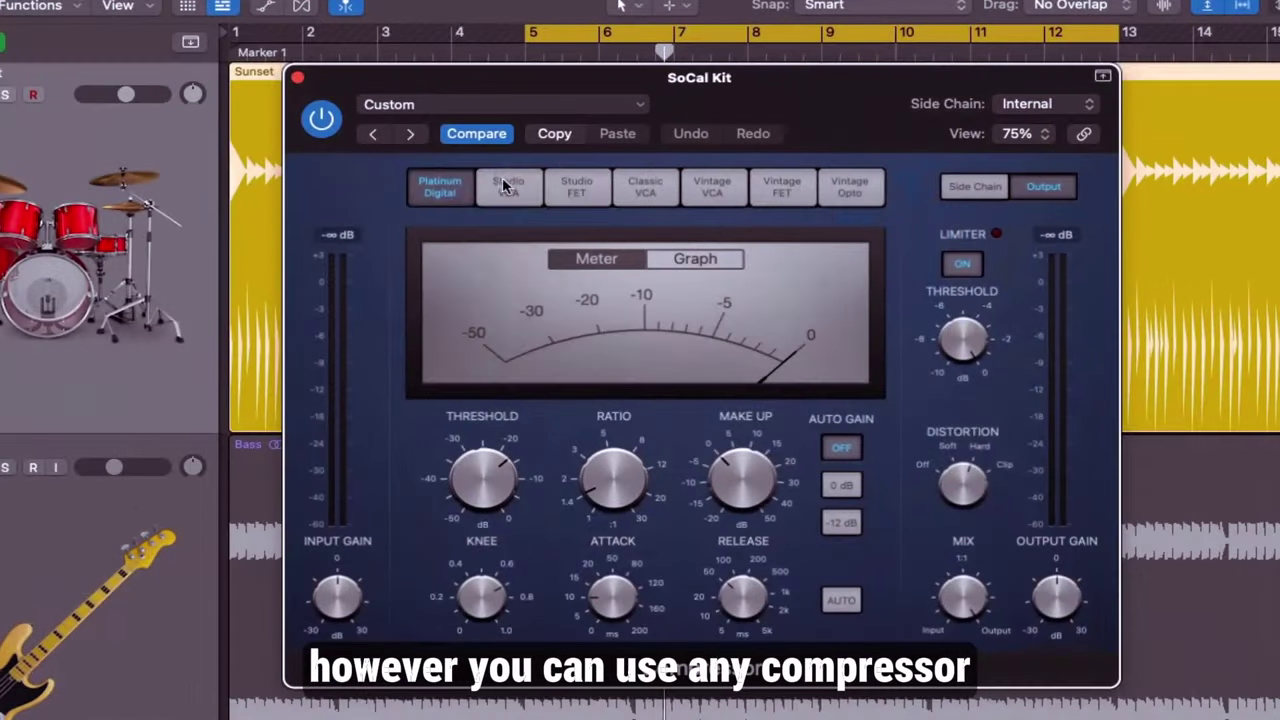
- Audition compressor models: Studio VCA, Studio FET, Classic VCA, Vintage VCA and Vintage FET
click(505, 184)
click(590, 188)
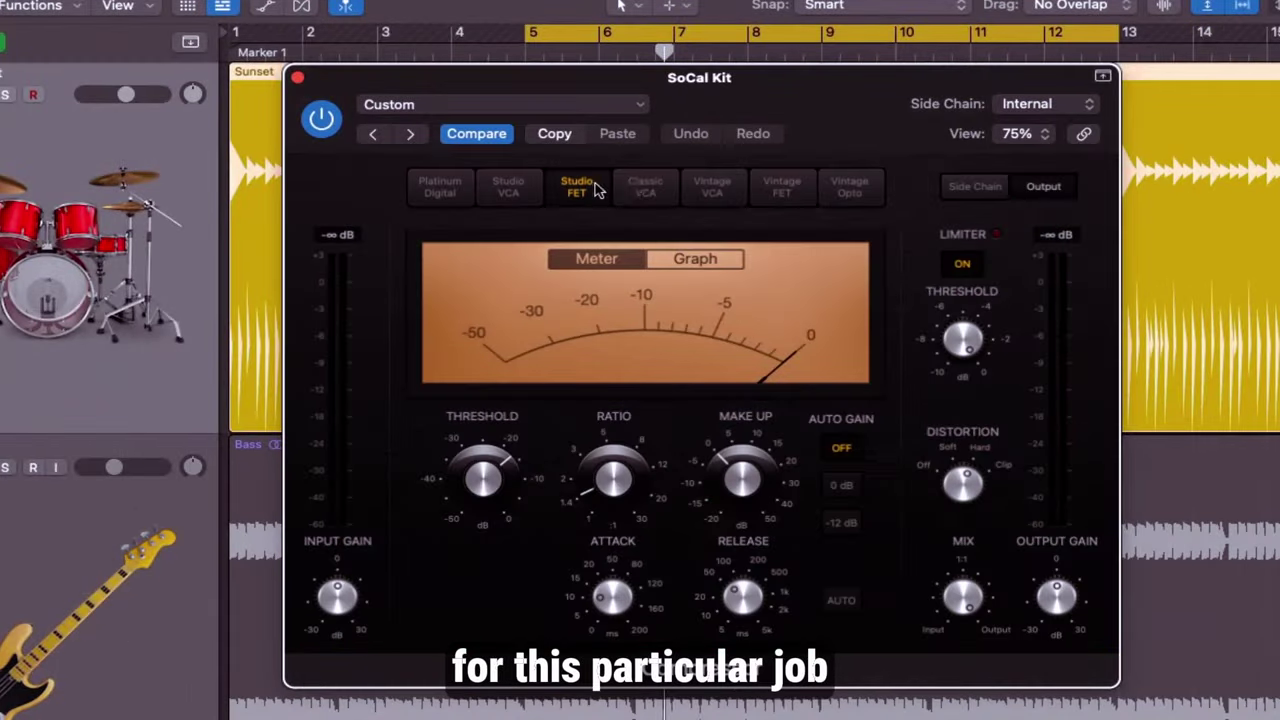
click(632, 189)
click(712, 187)
click(782, 189)
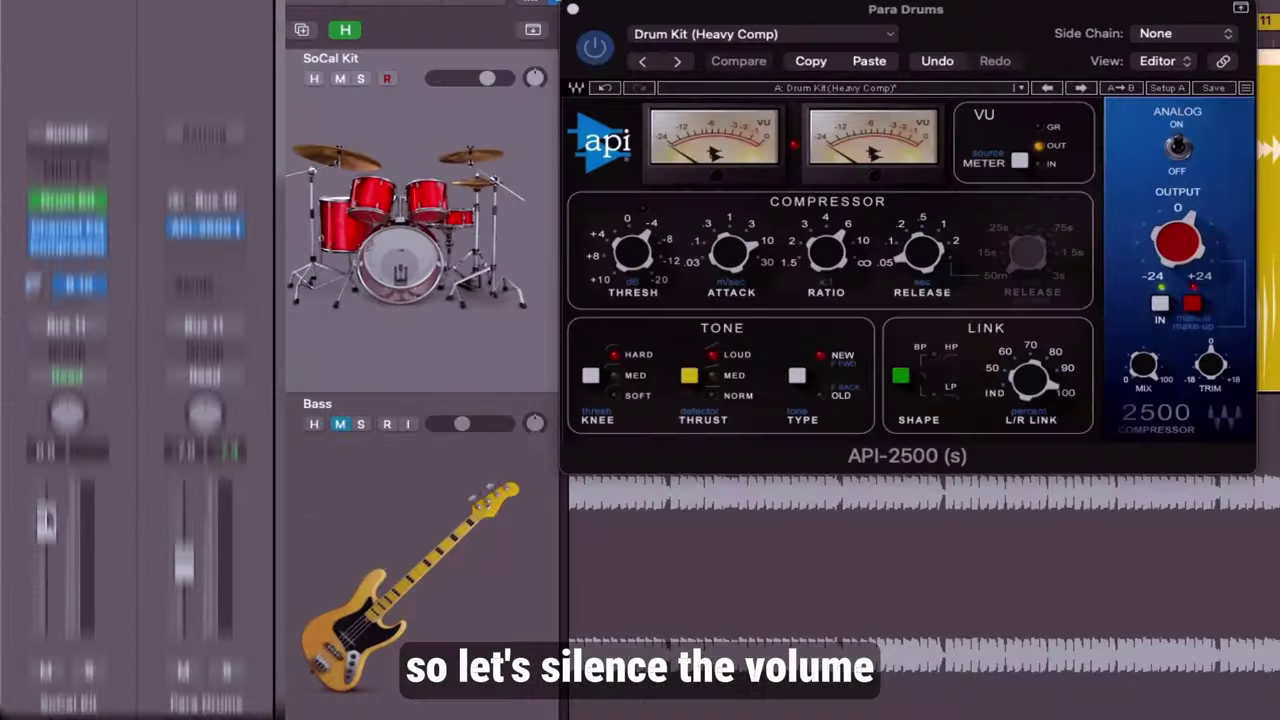
- Pull the SoCal Kit fader to -∞ and bypass the API-2500 briefly to compare, then re-enable it
drag(46, 518, 46, 630)
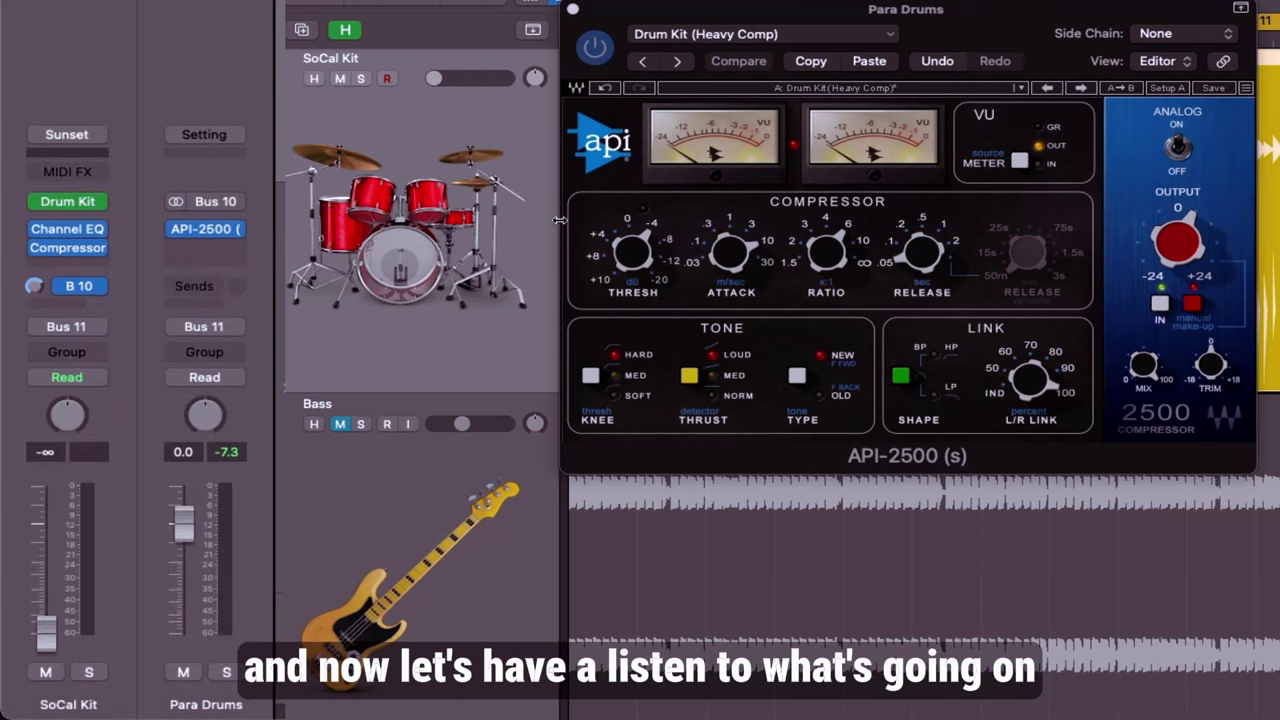
click(610, 22)
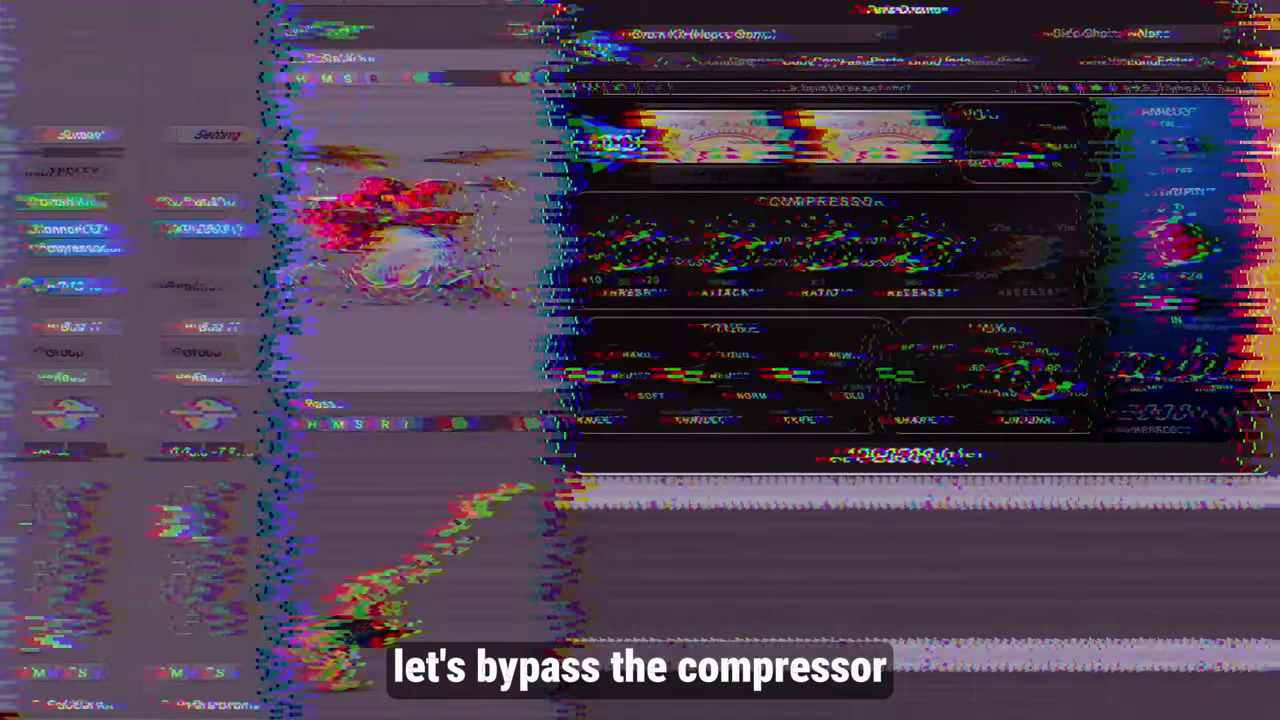
click(594, 48)
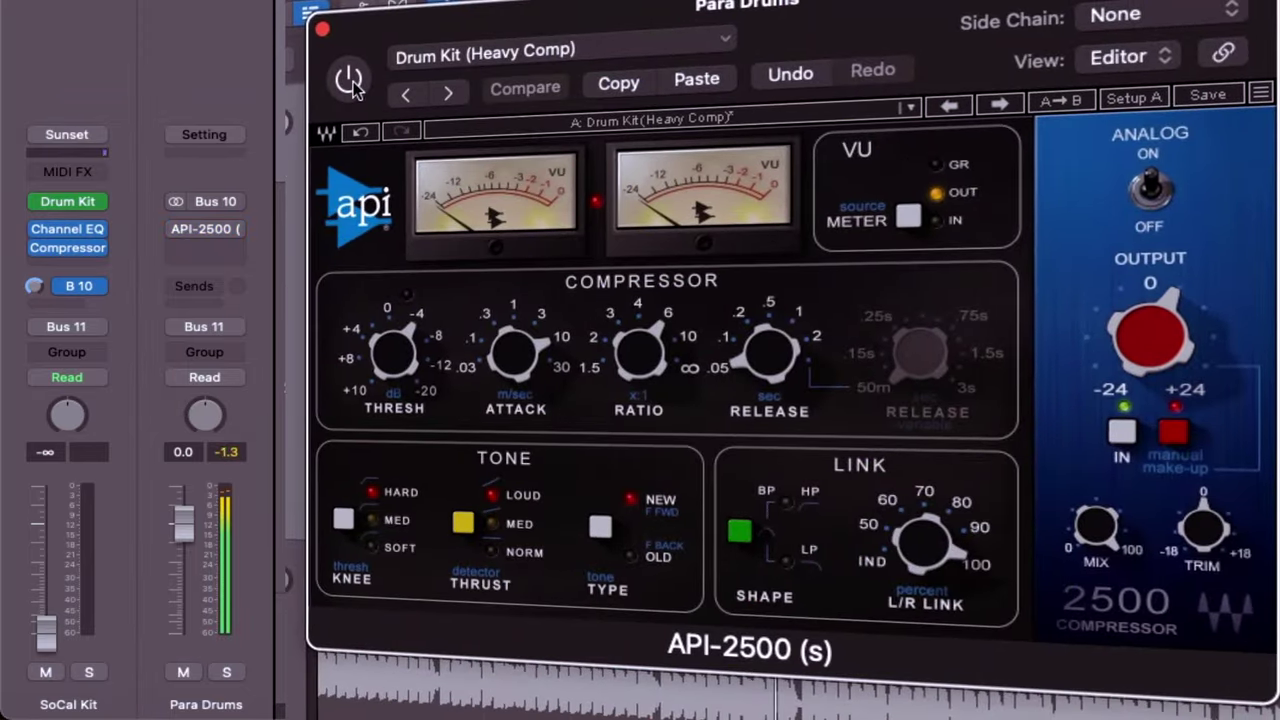
click(346, 79)
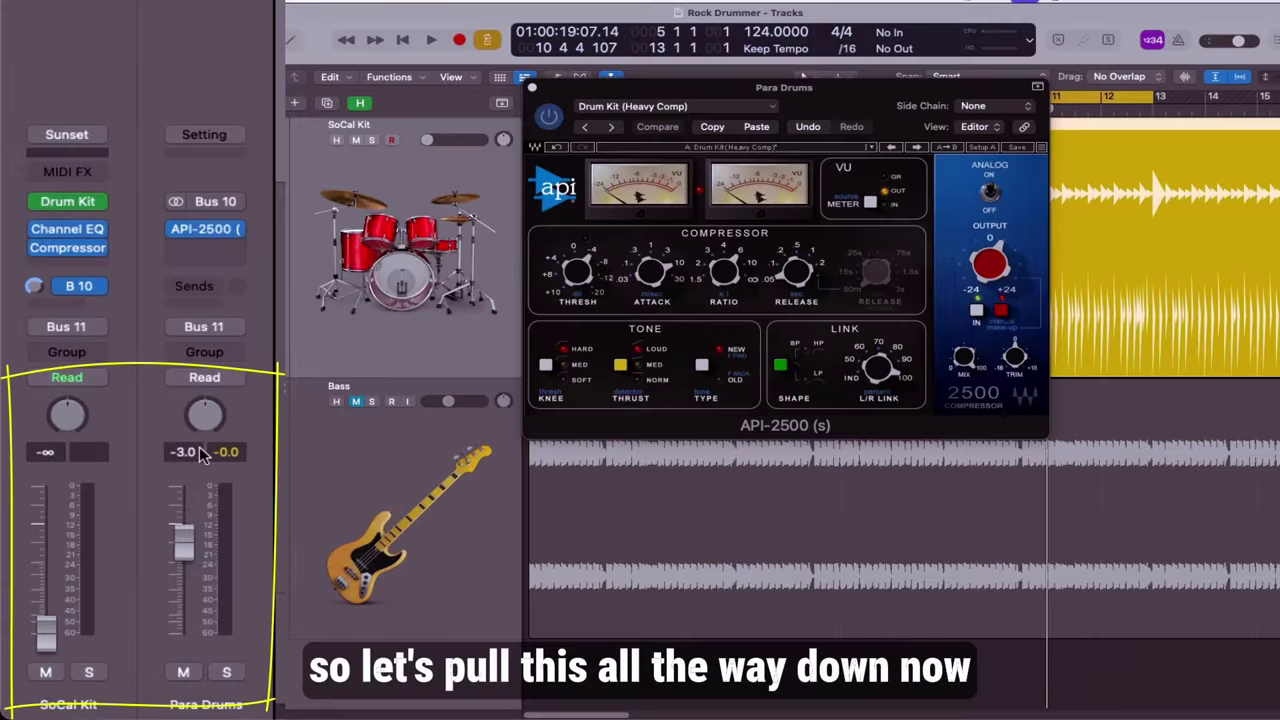
- Balance SoCal Kit at -4.5 dB against Para Drums at -9.0 dB, then mute Para Drums and stop playback
drag(183, 570, 183, 628)
drag(45, 627, 55, 532)
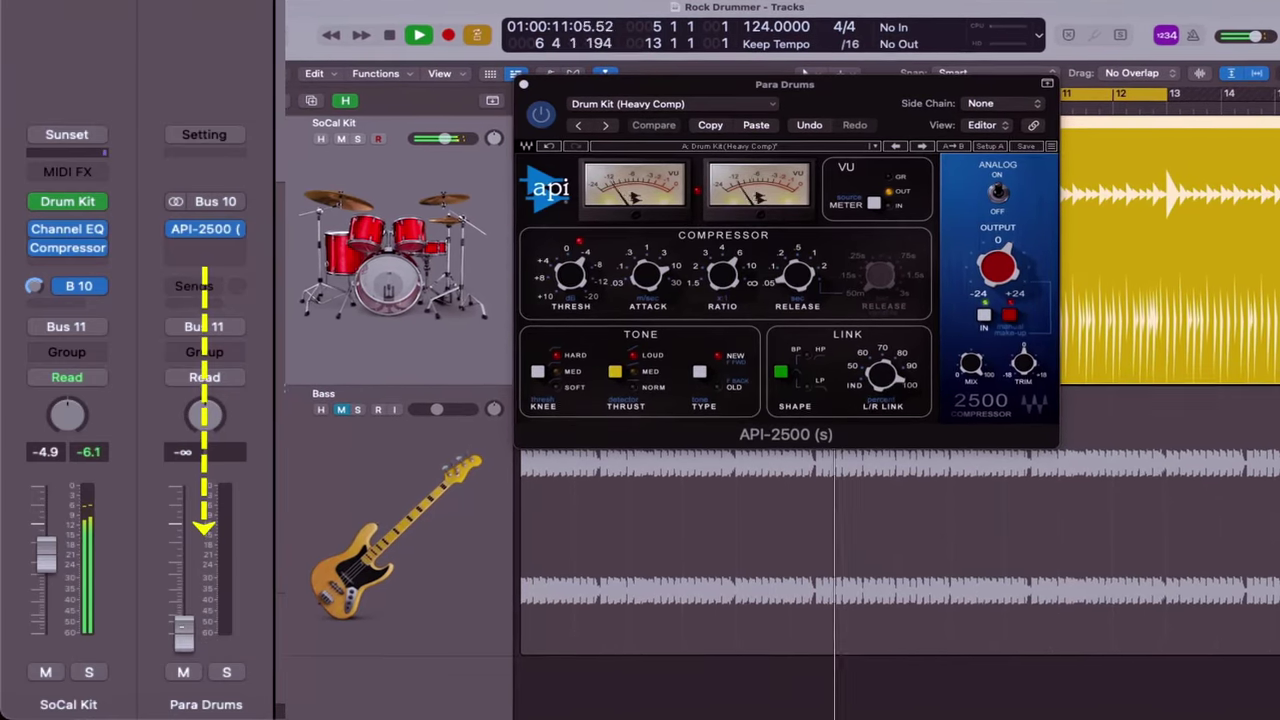
drag(180, 617, 183, 588)
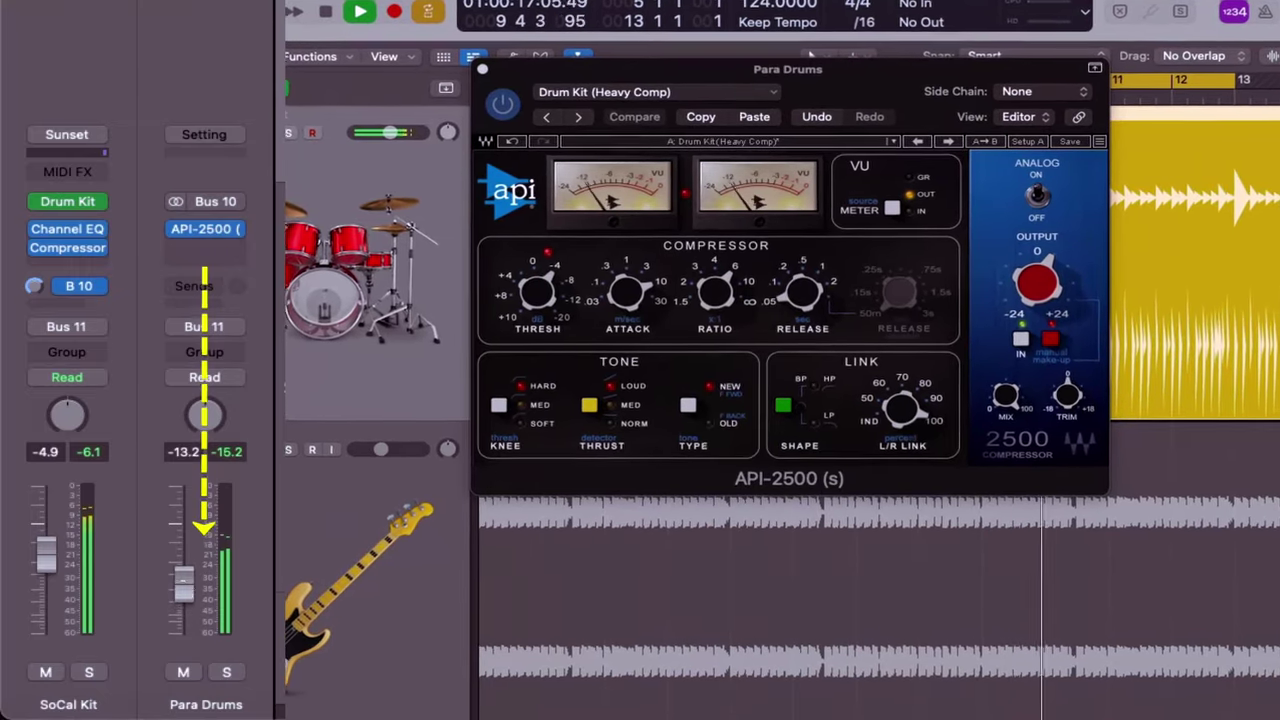
drag(183, 588, 183, 586)
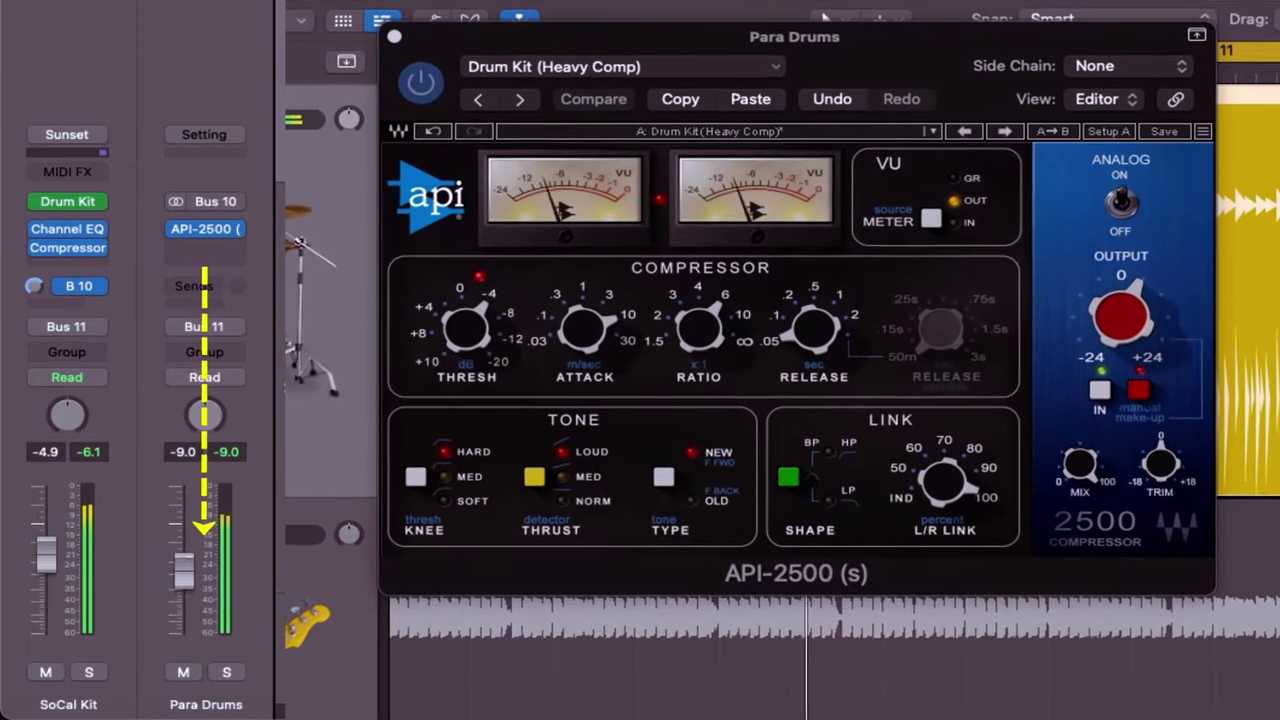
click(184, 672)
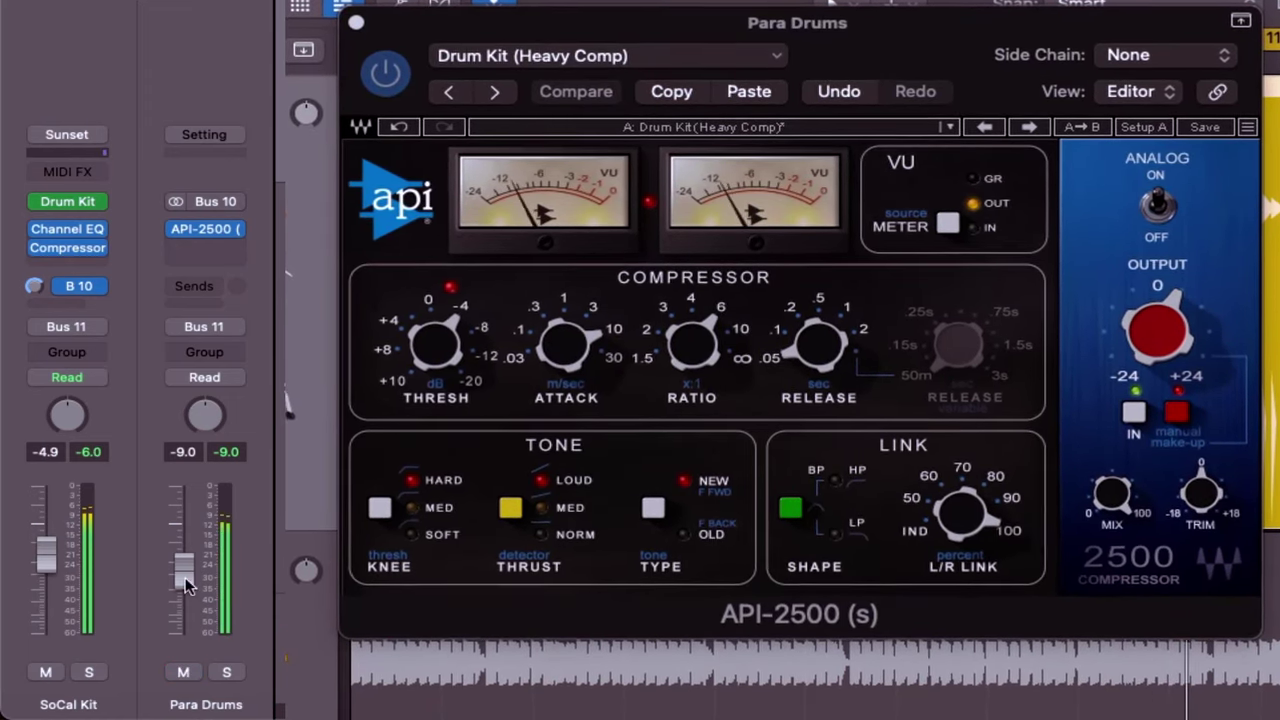
key(space)
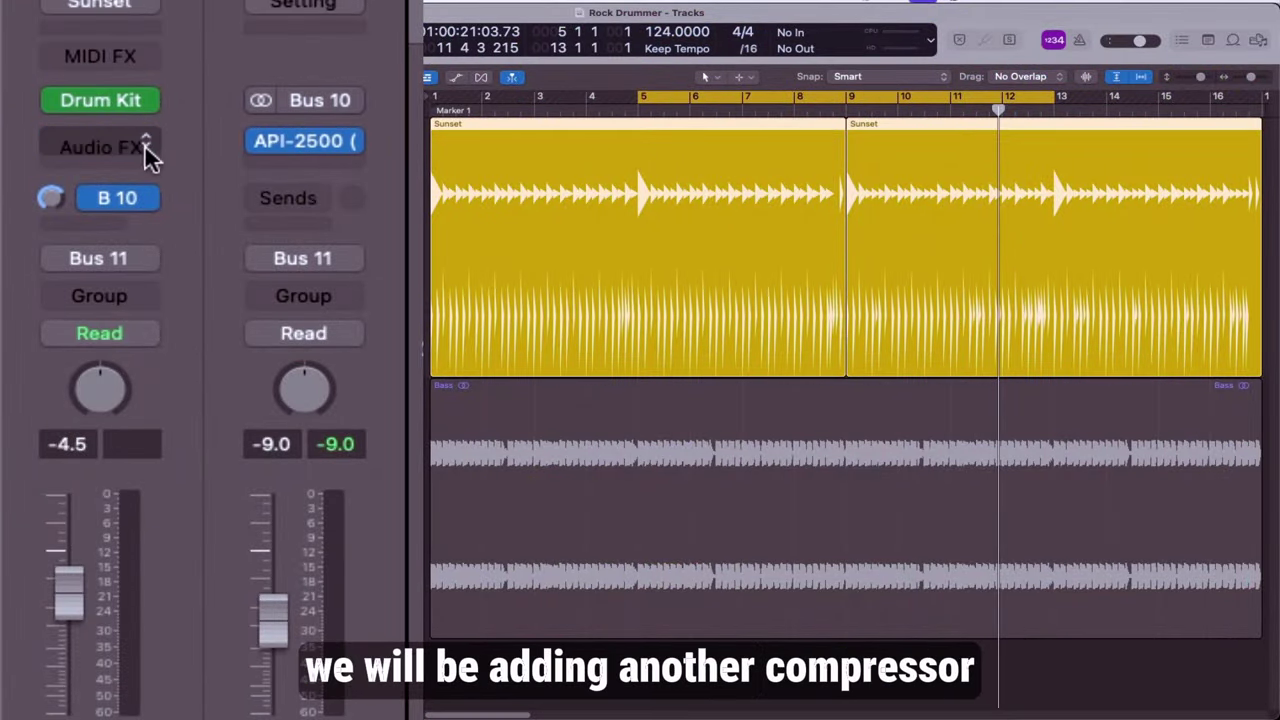
- Insert a CLA-76 on SoCal Kit and load its Blue Start Me Up preset
click(138, 152)
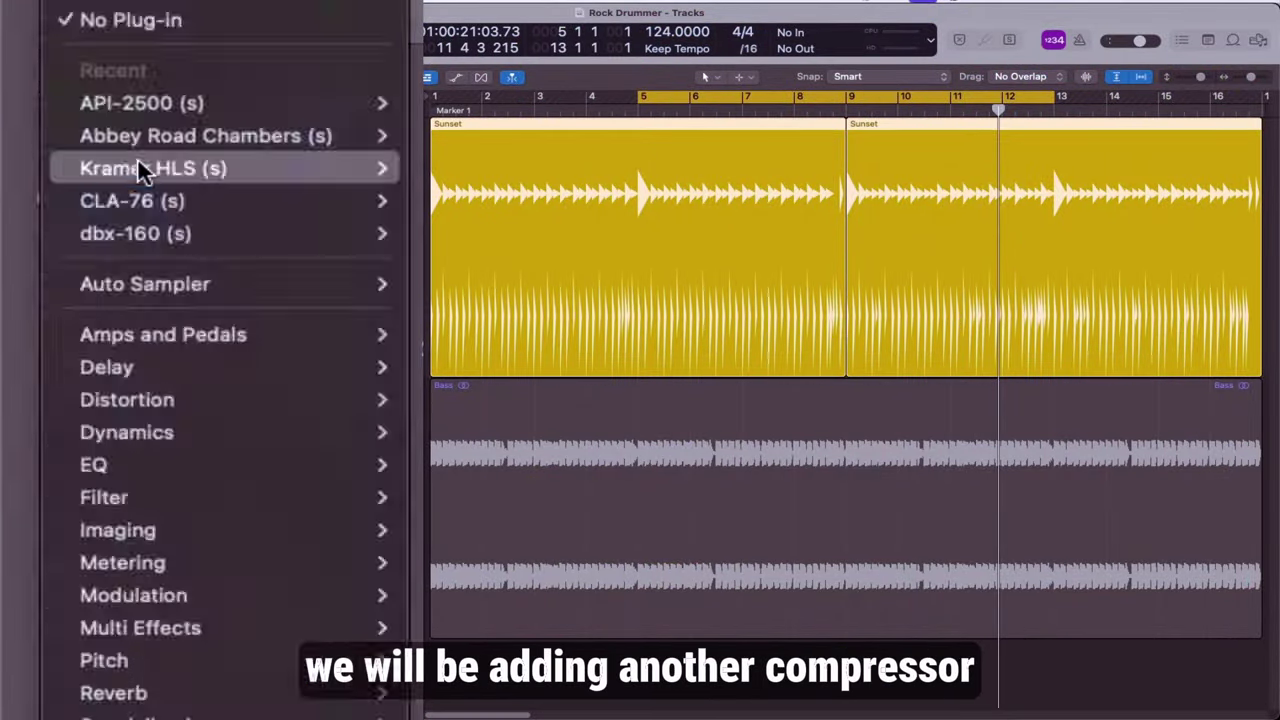
click(169, 206)
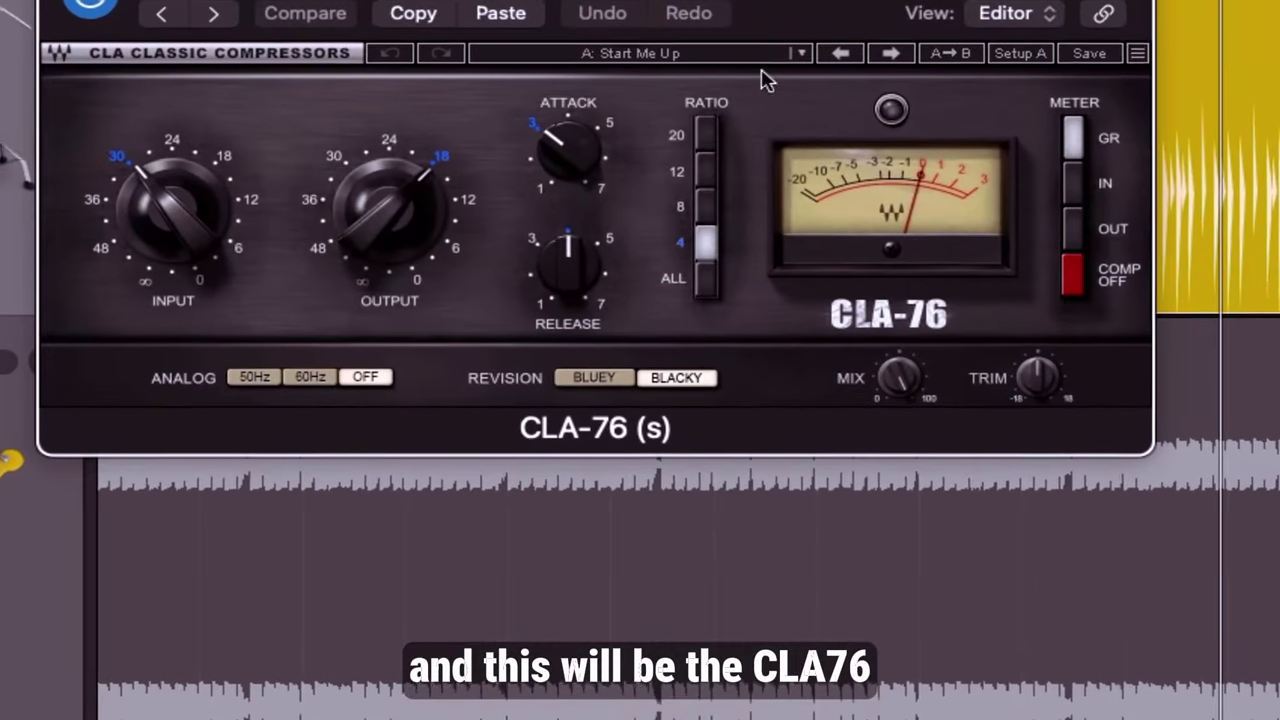
drag(770, 2, 822, 5)
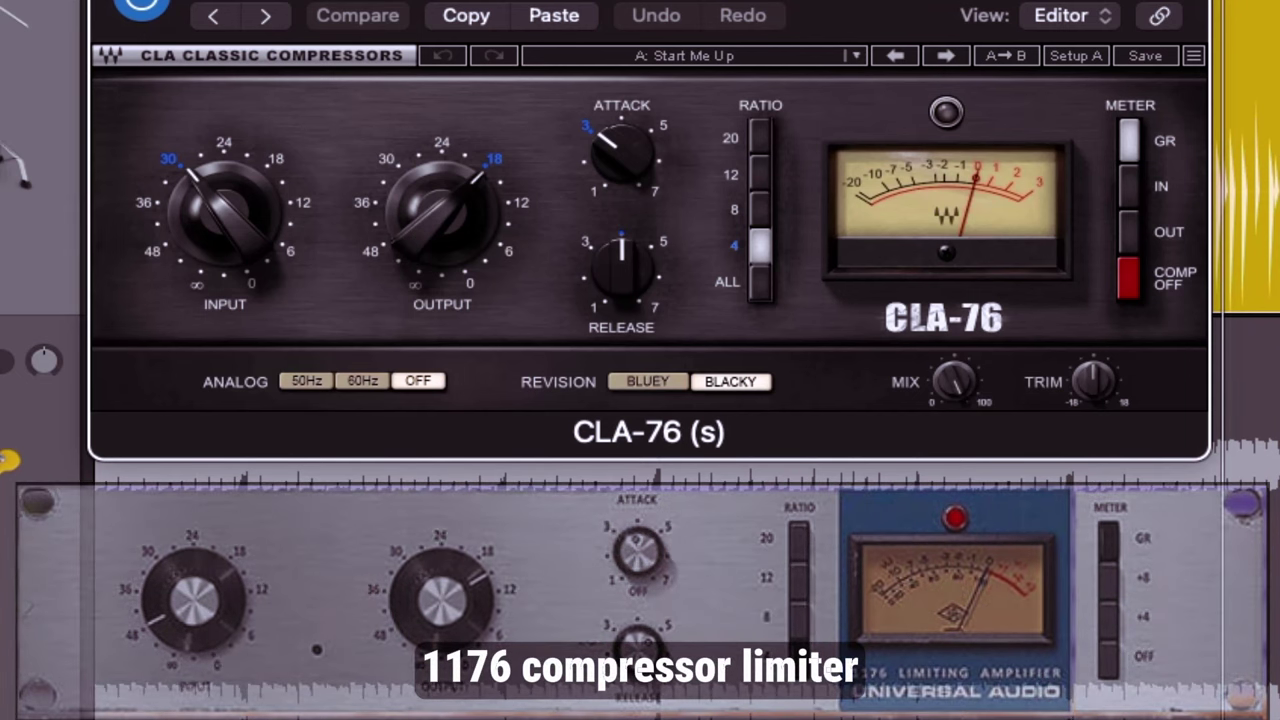
click(503, 225)
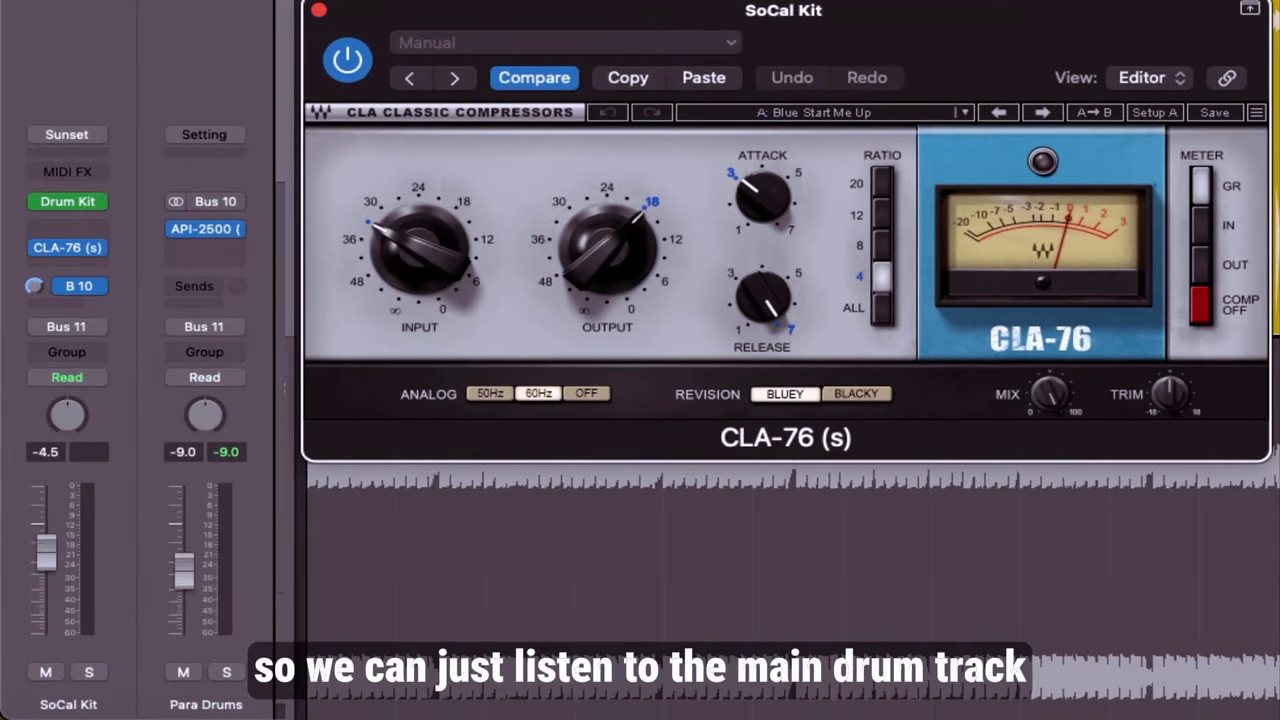
- Mute Para Drums, play the drums and bypass the CLA-76 to compare
click(183, 672)
key(space)
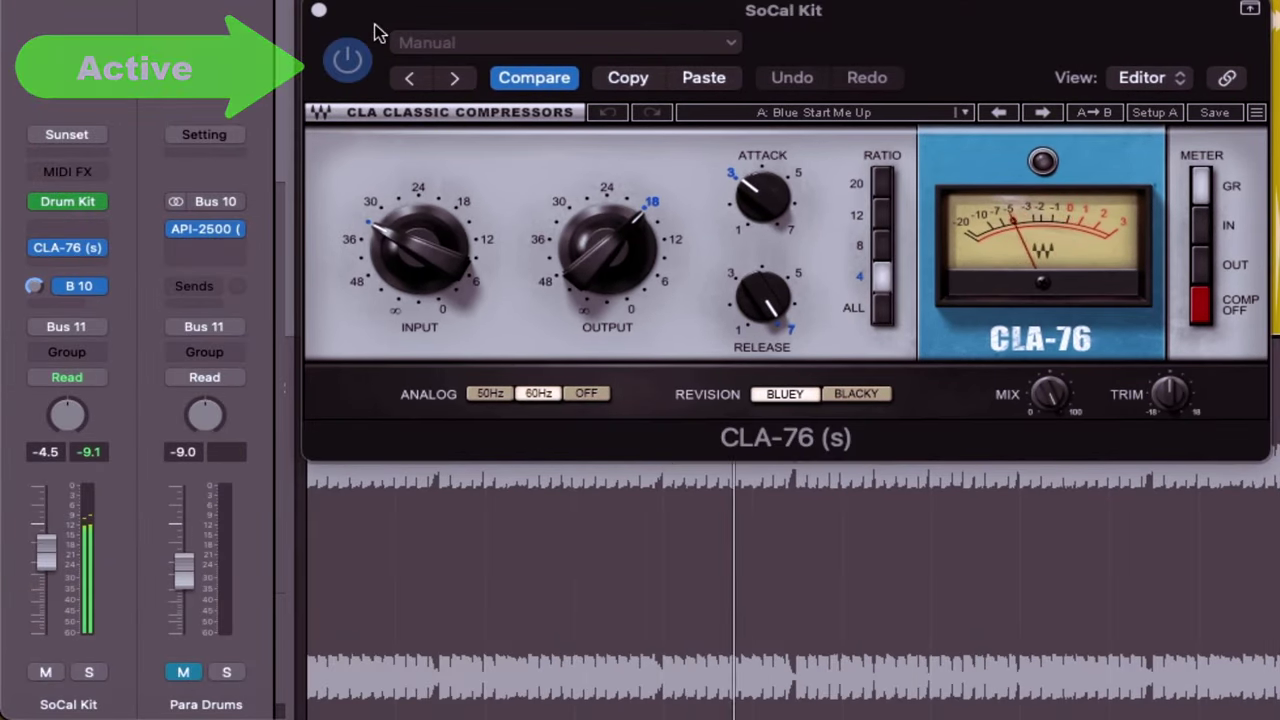
click(347, 59)
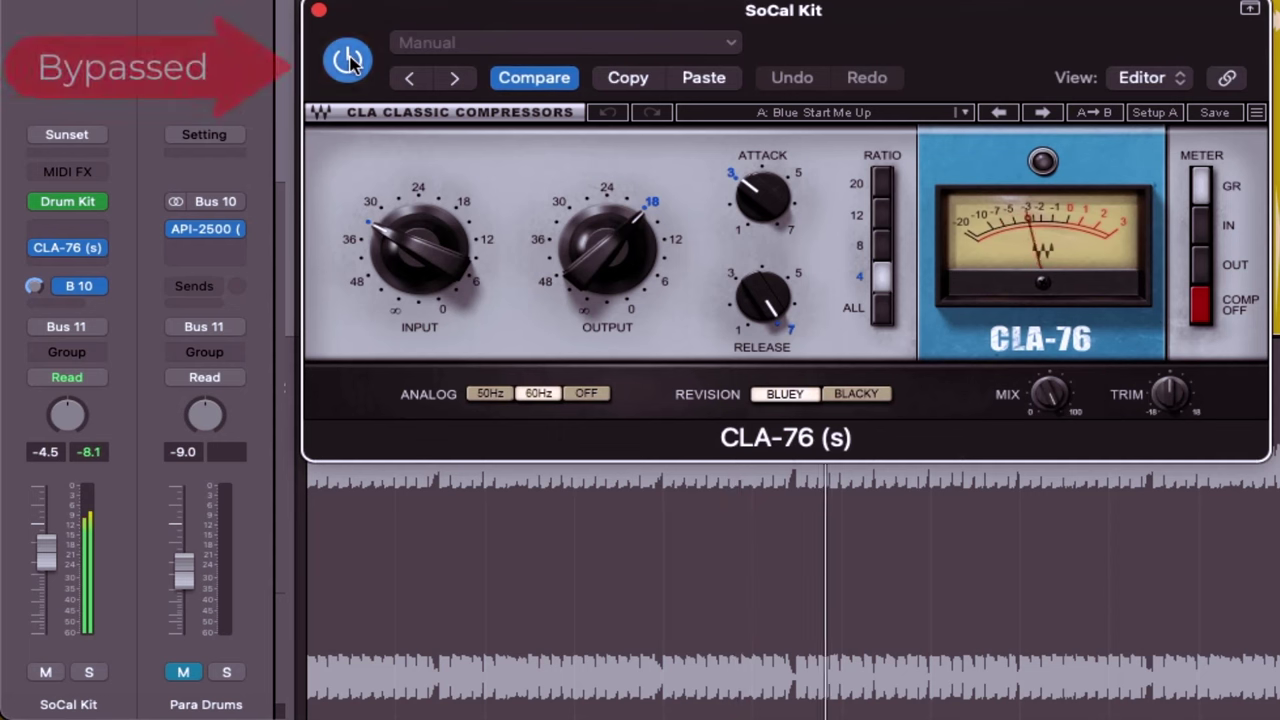
click(347, 60)
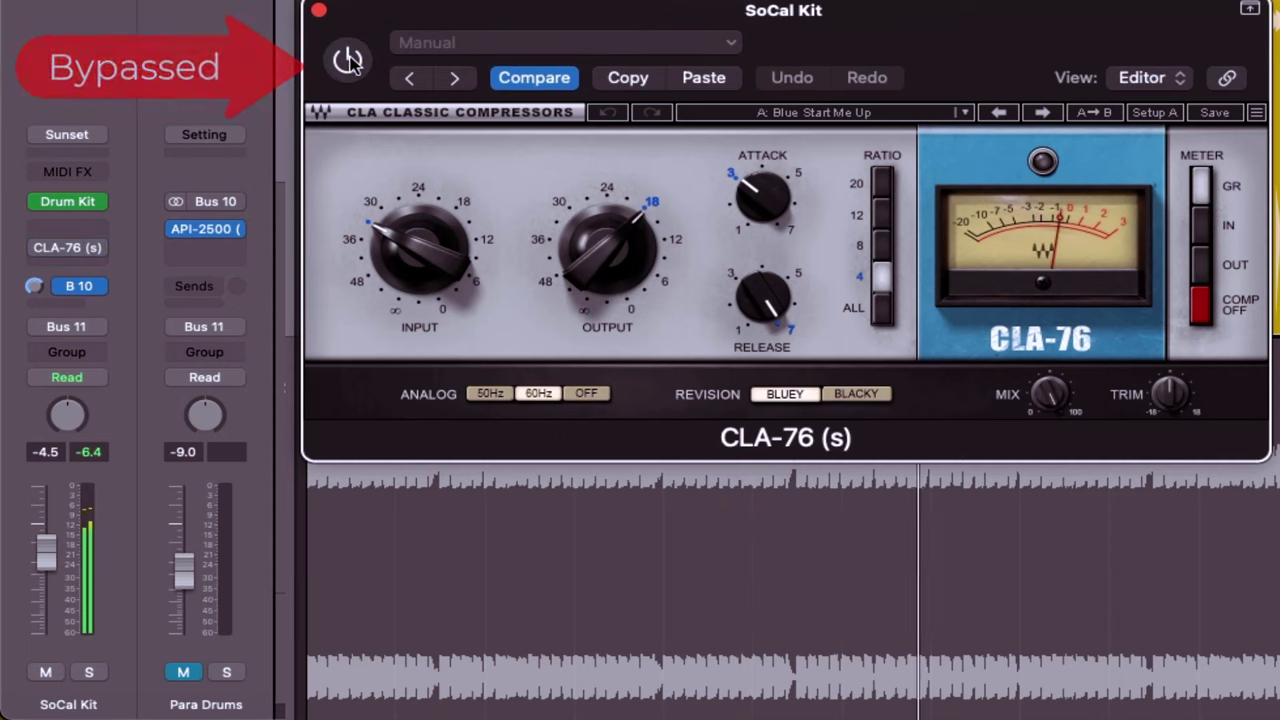
- Re-enable the CLA-76 on the SoCal Kit channel
click(348, 60)
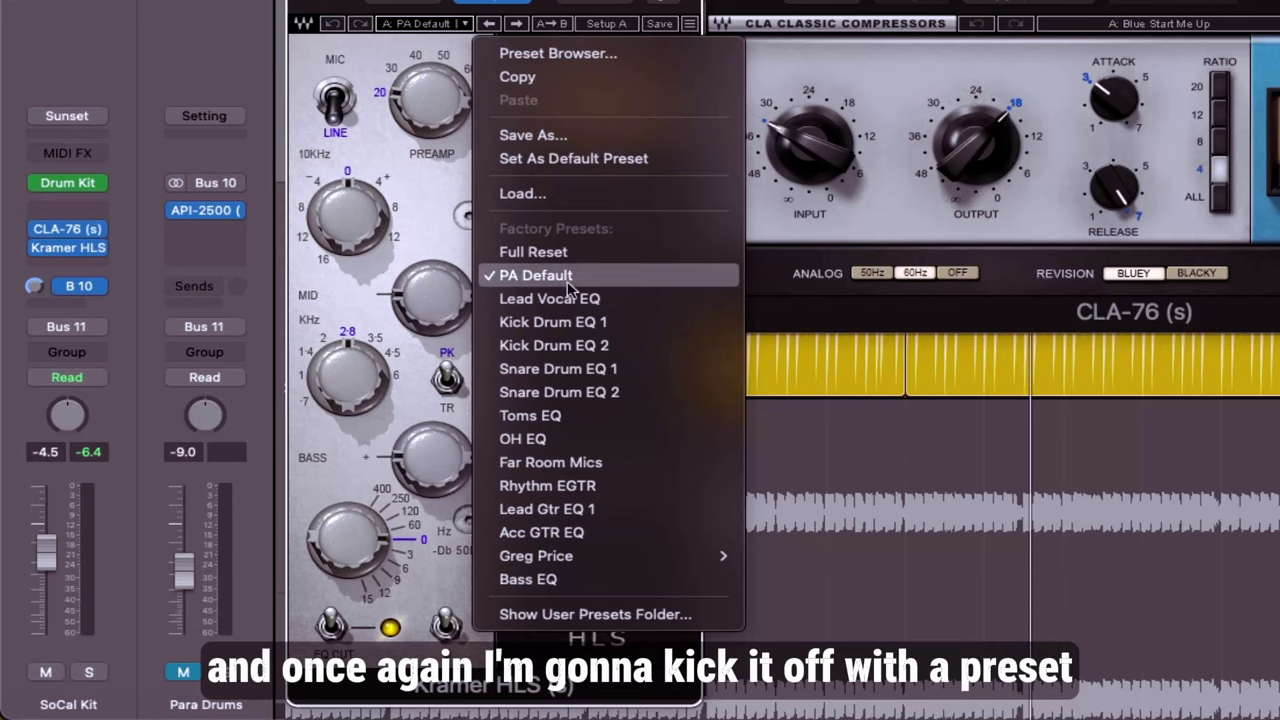
- Play the SoCal Kit with the Kramer HLS bypassed, then re-enabled, keeping the PA Default preset
click(163, 153)
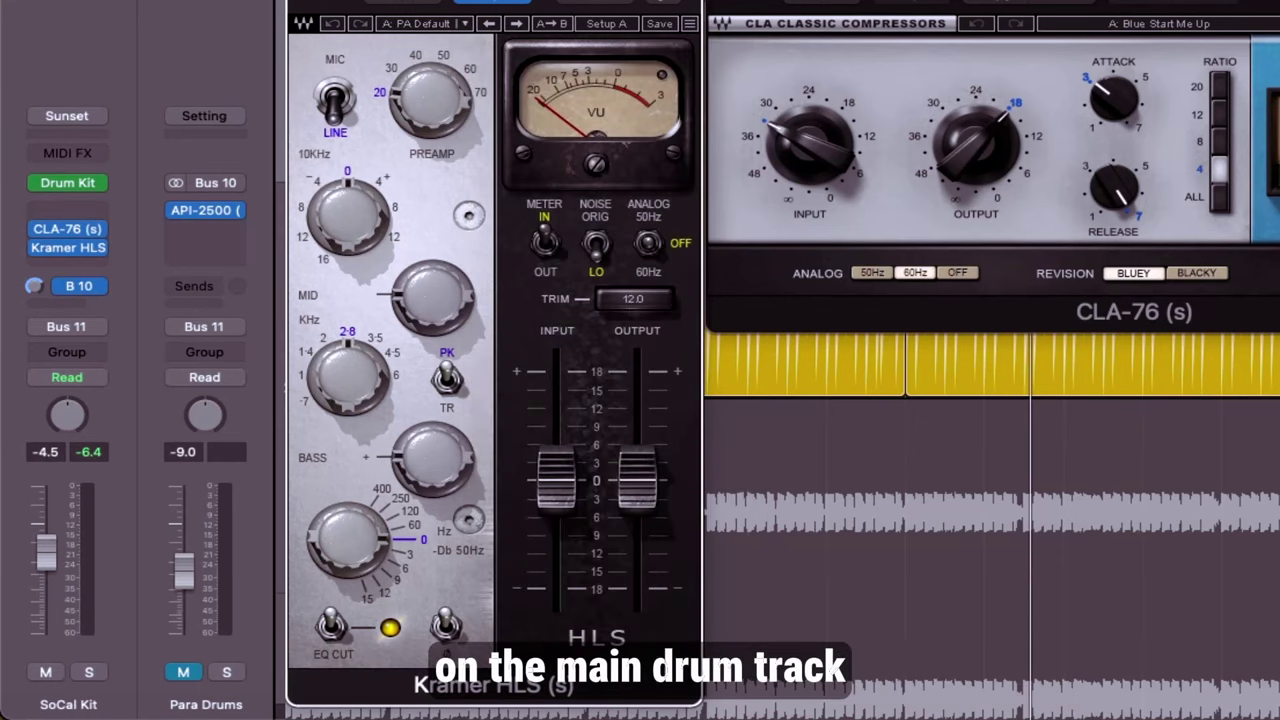
key(space)
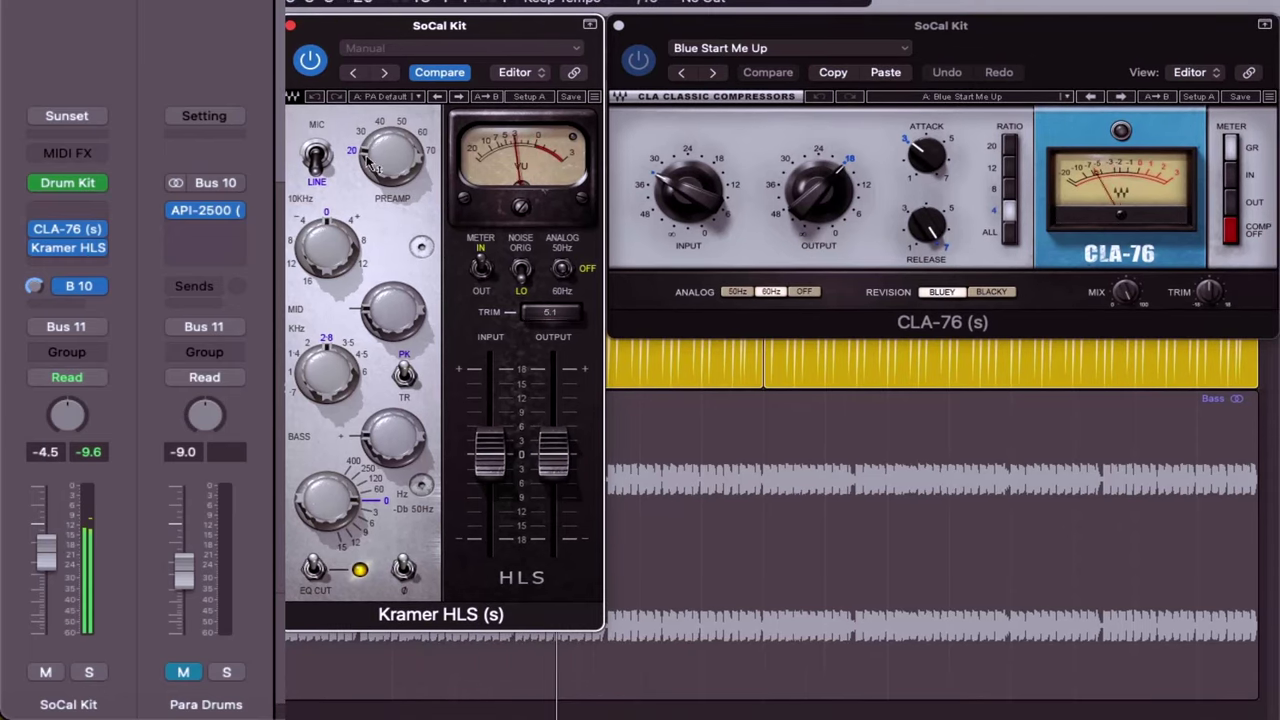
click(37, 249)
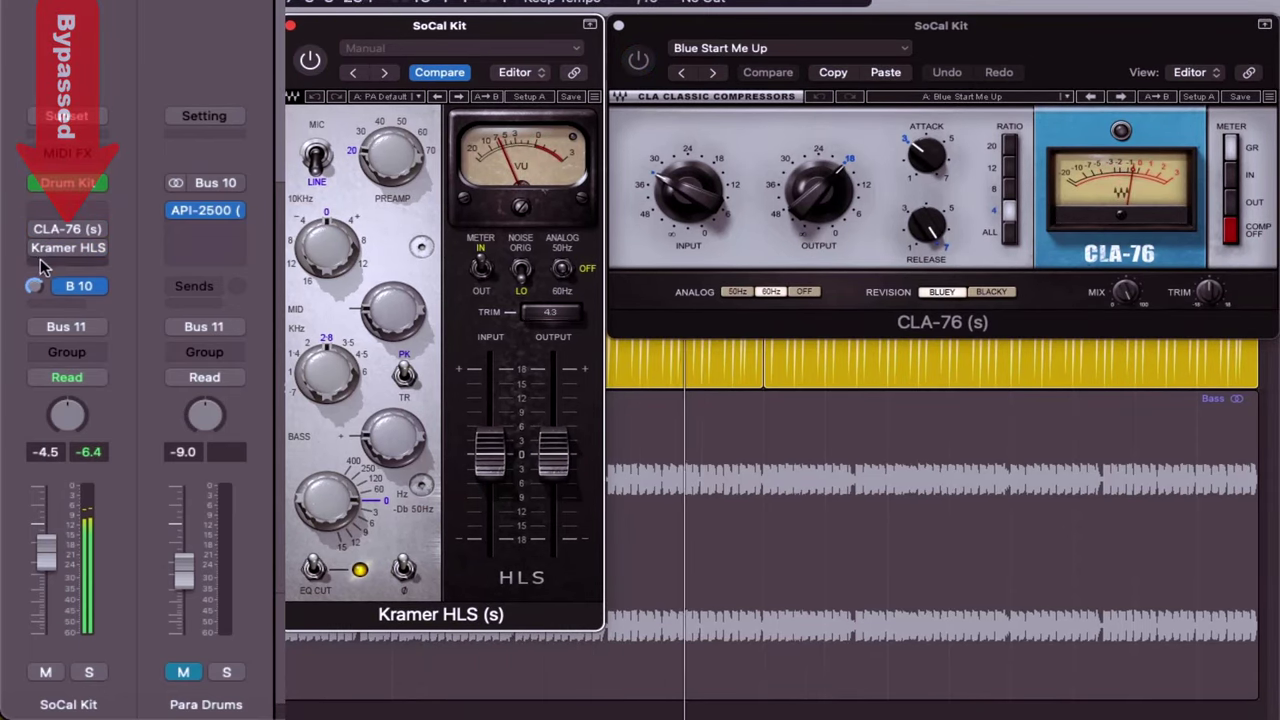
click(39, 249)
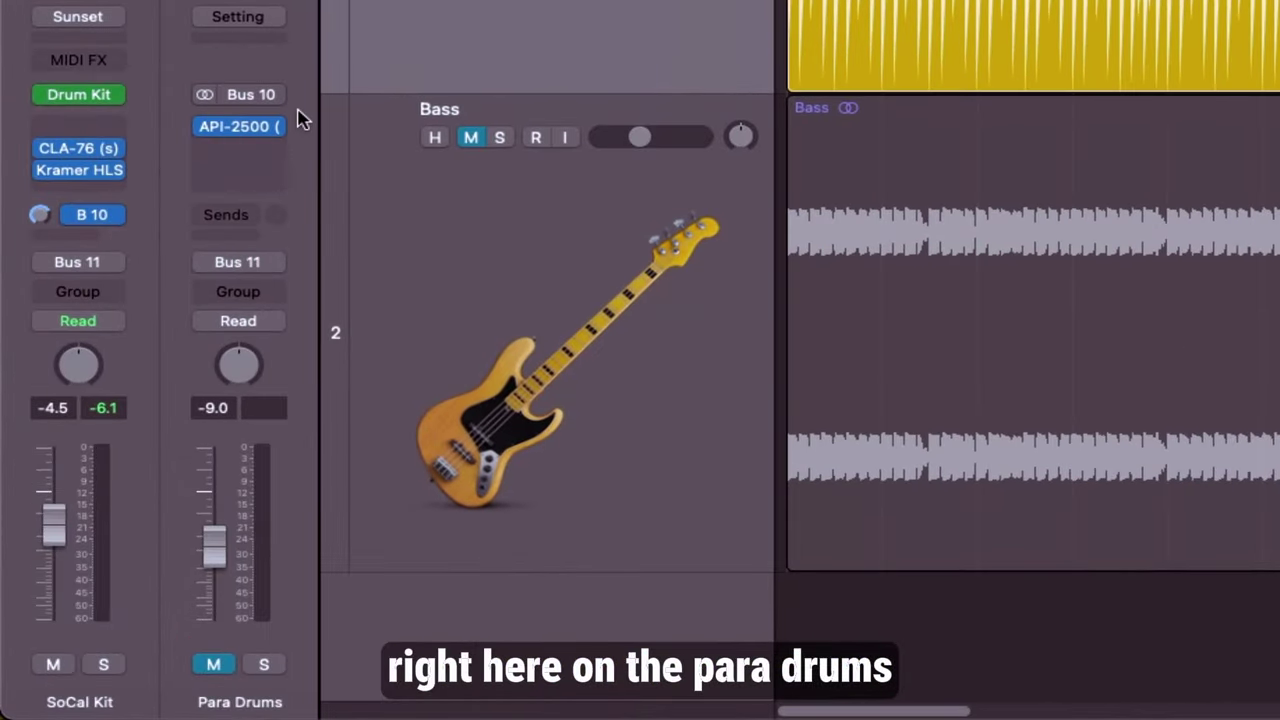
- Insert a stereo Kramer HLS in the slot after the API-2500 on Para Drums
click(280, 160)
mouse_move(268, 148)
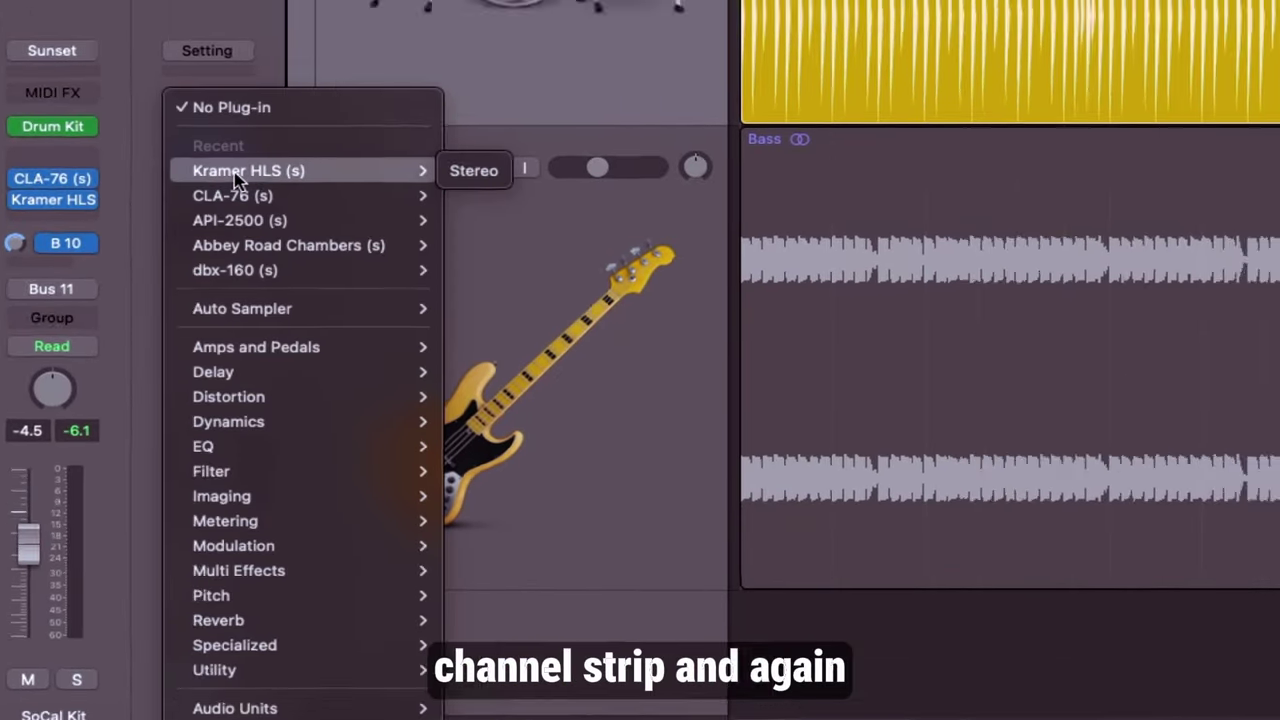
click(512, 140)
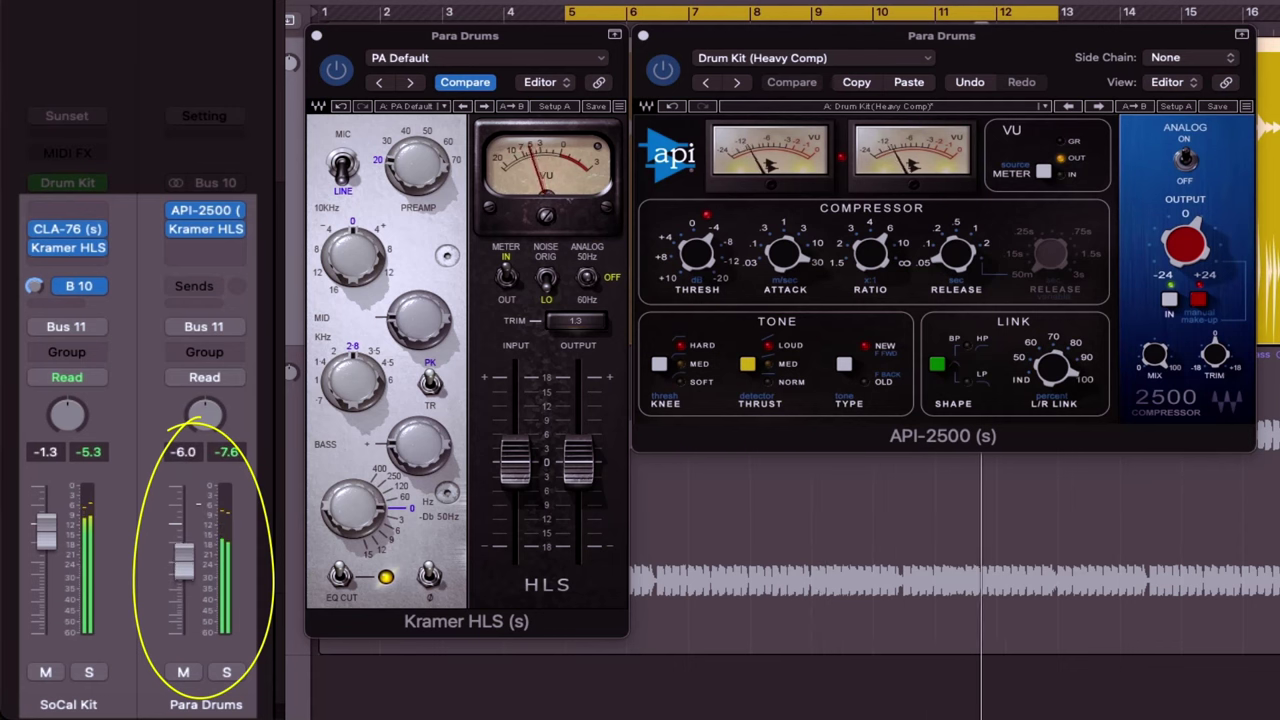
- Raise the Para Drums fader to about -5.0 dB
mouse_move(184, 208)
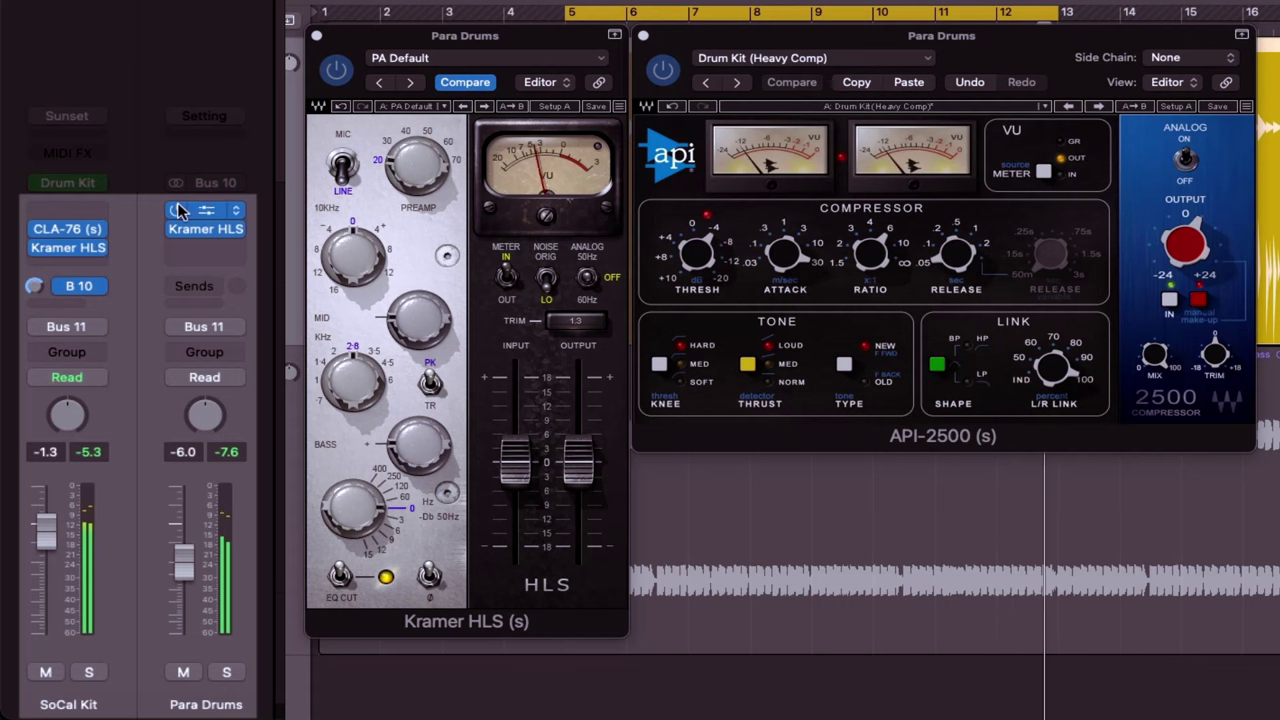
mouse_move(80, 252)
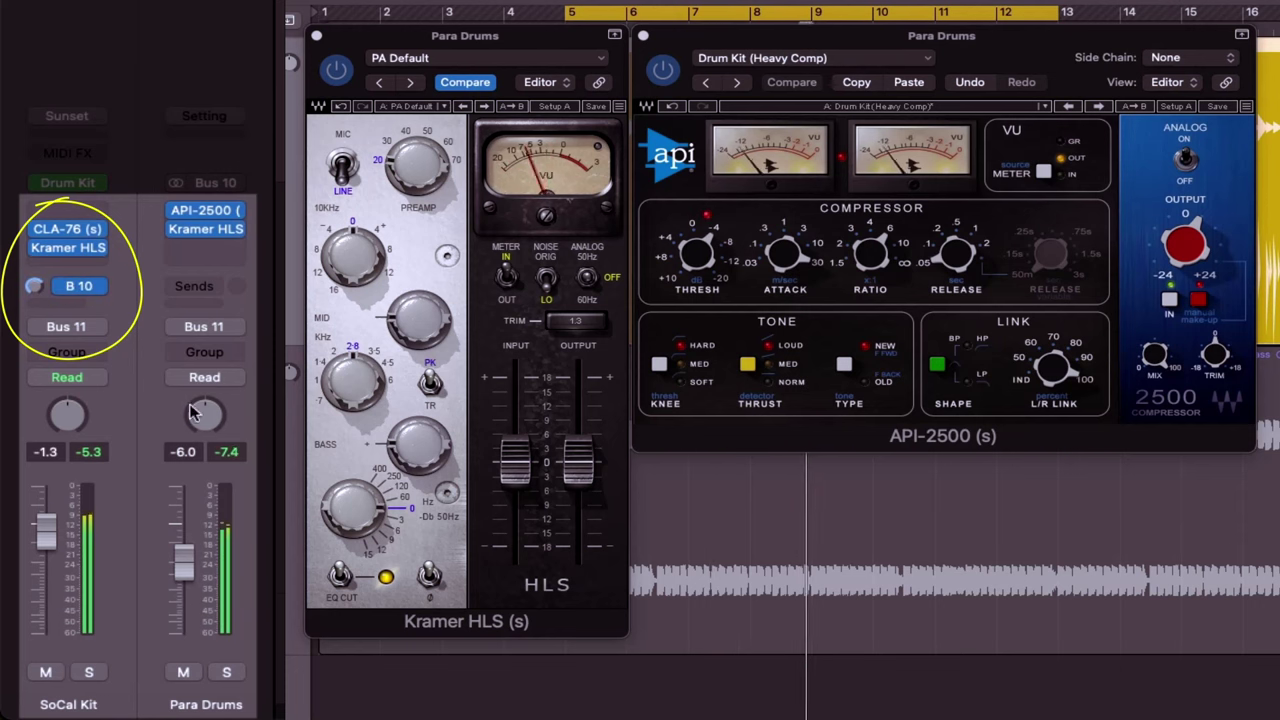
drag(186, 558, 193, 537)
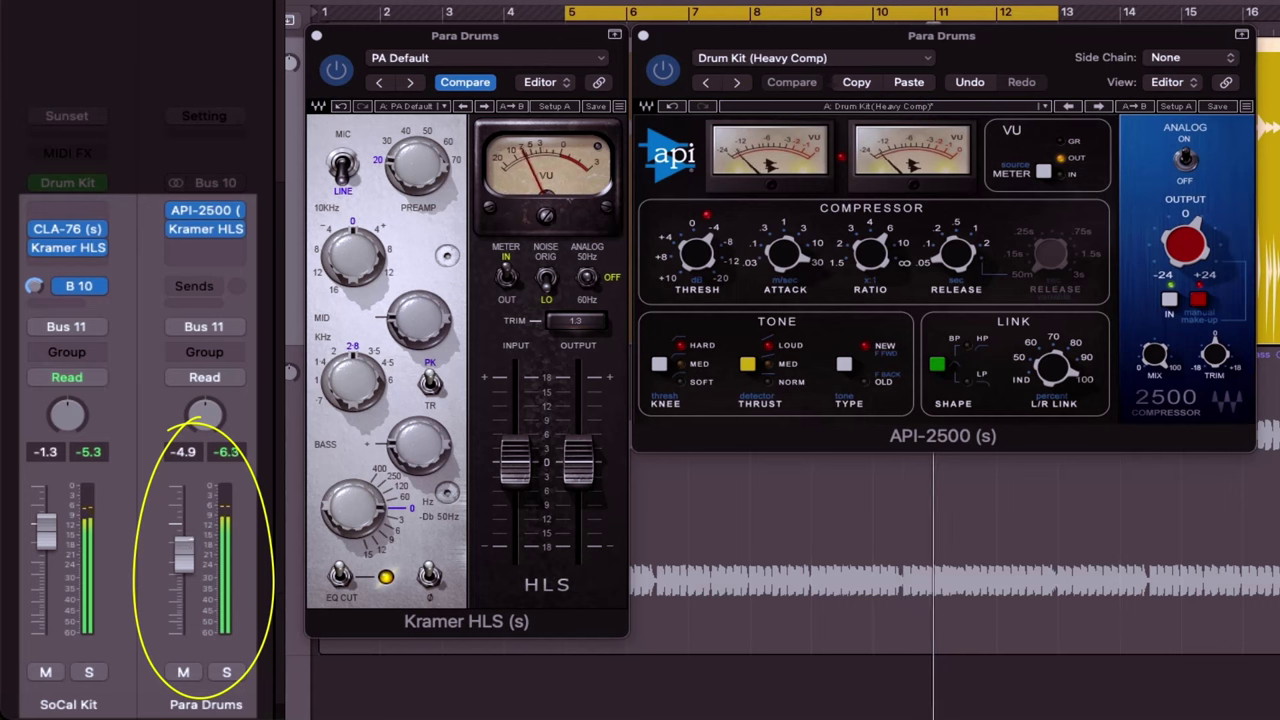
- Bypass the SoCal Kit's Bus 10 send and re-enable its bypassed insert
click(63, 286)
mouse_move(42, 222)
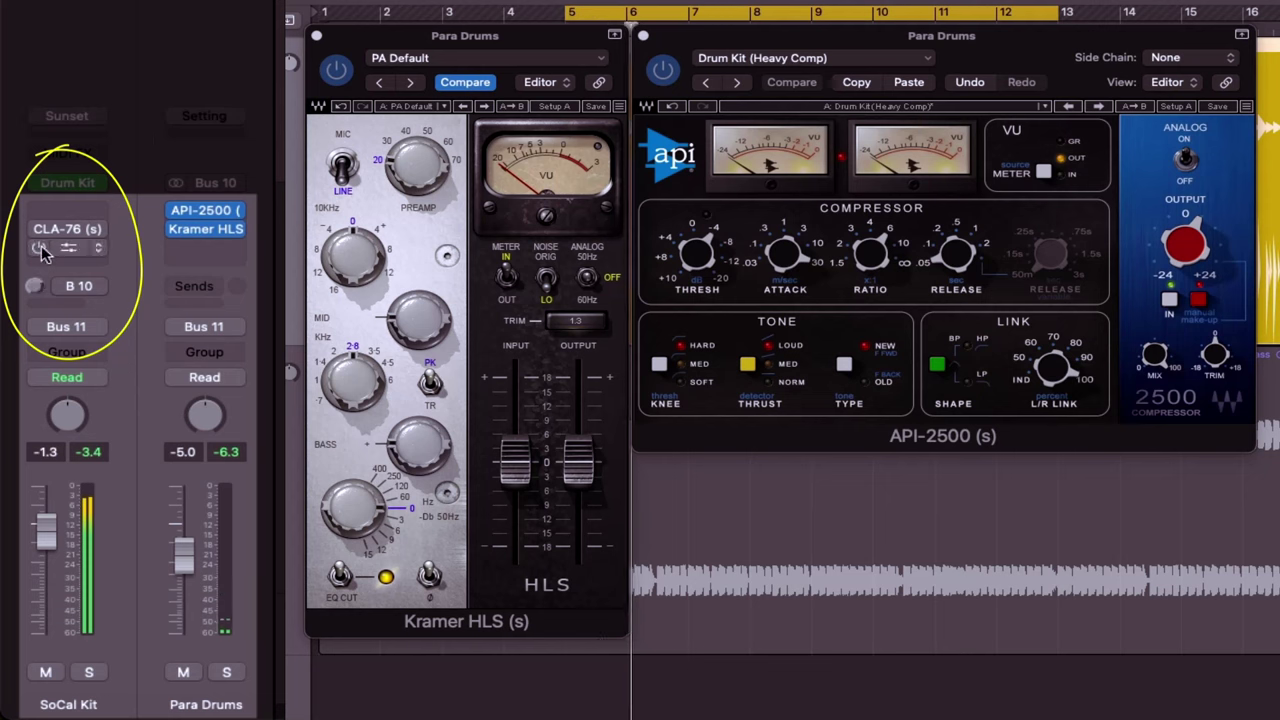
click(39, 229)
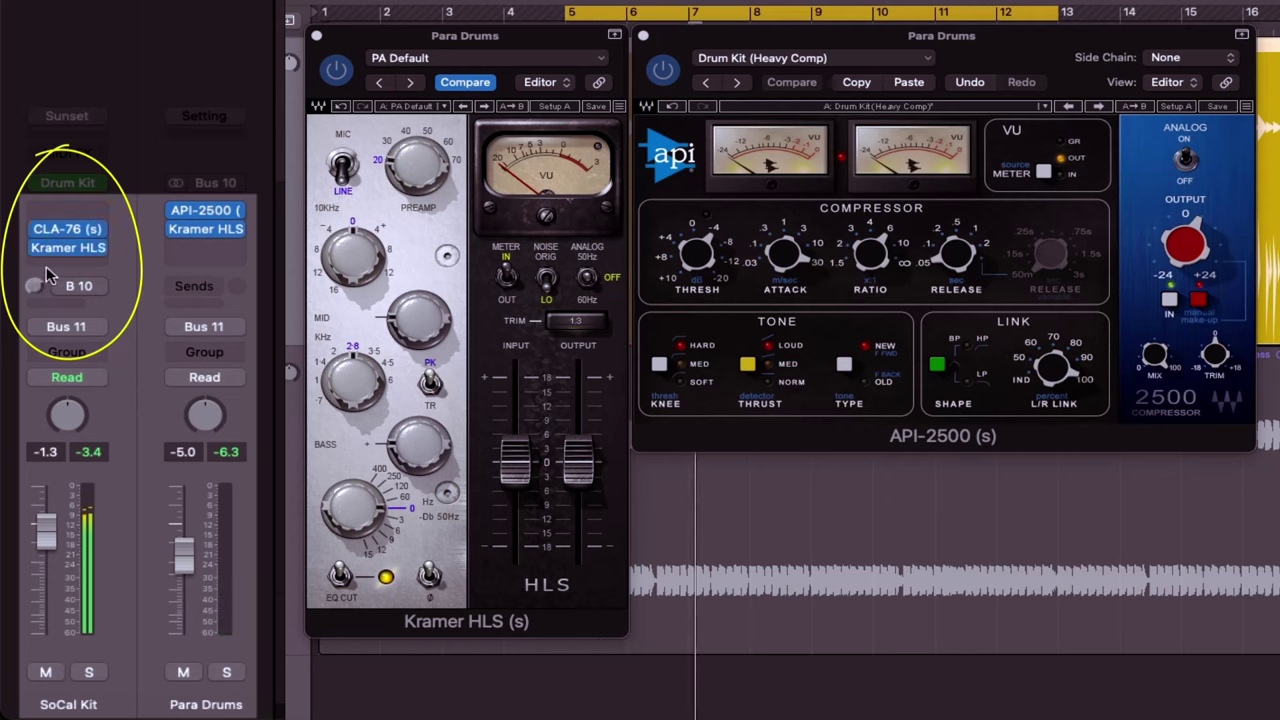
mouse_move(66, 288)
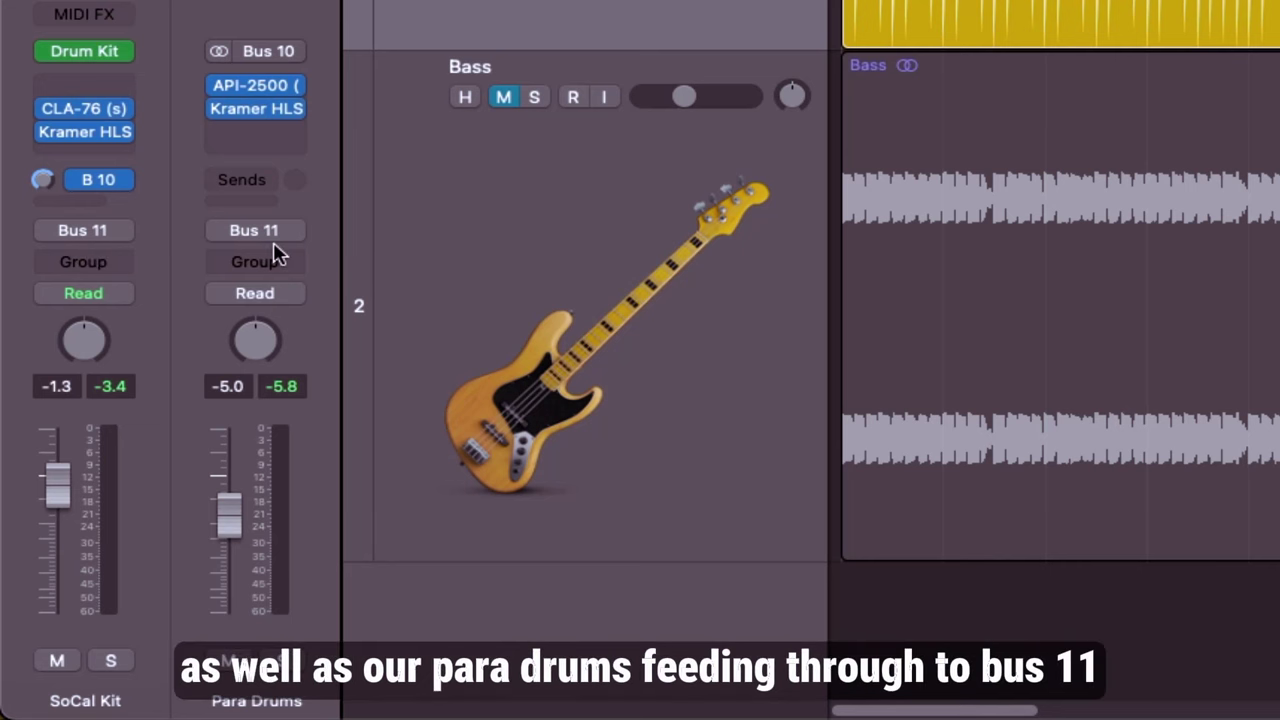
- Show all channel strips in the Mixer and select the Drum Mix channel
key(x)
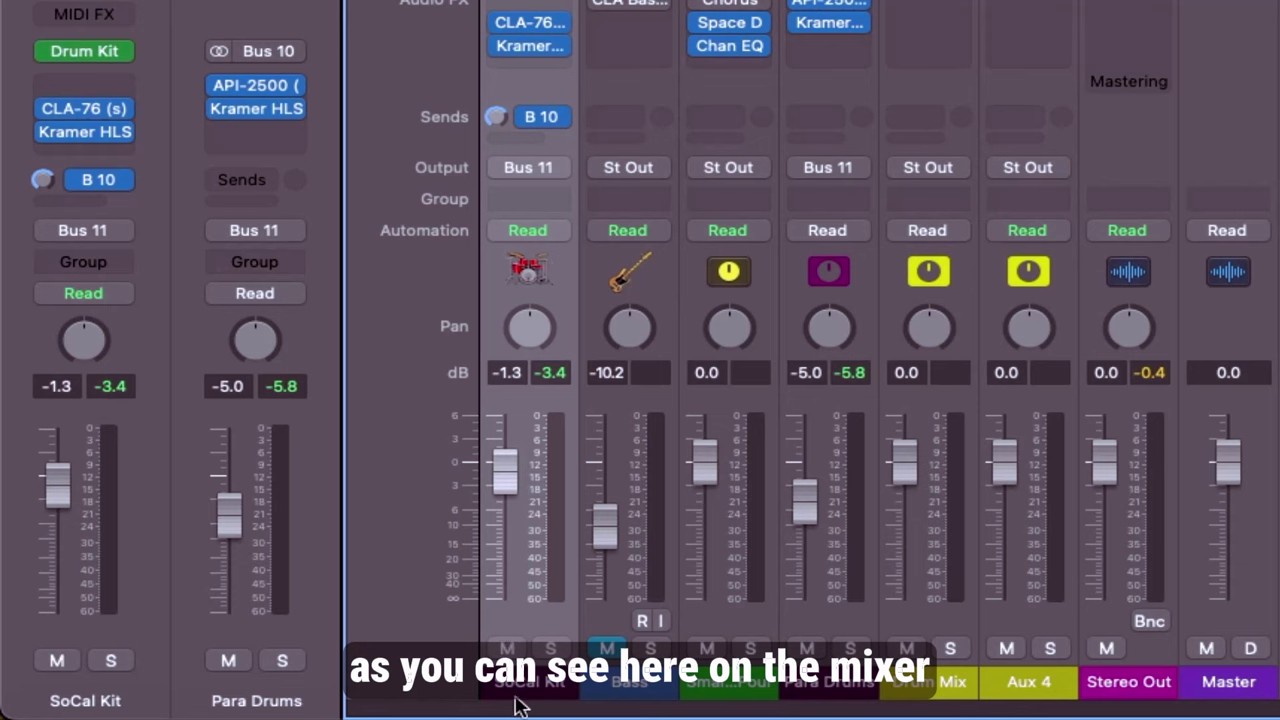
click(862, 499)
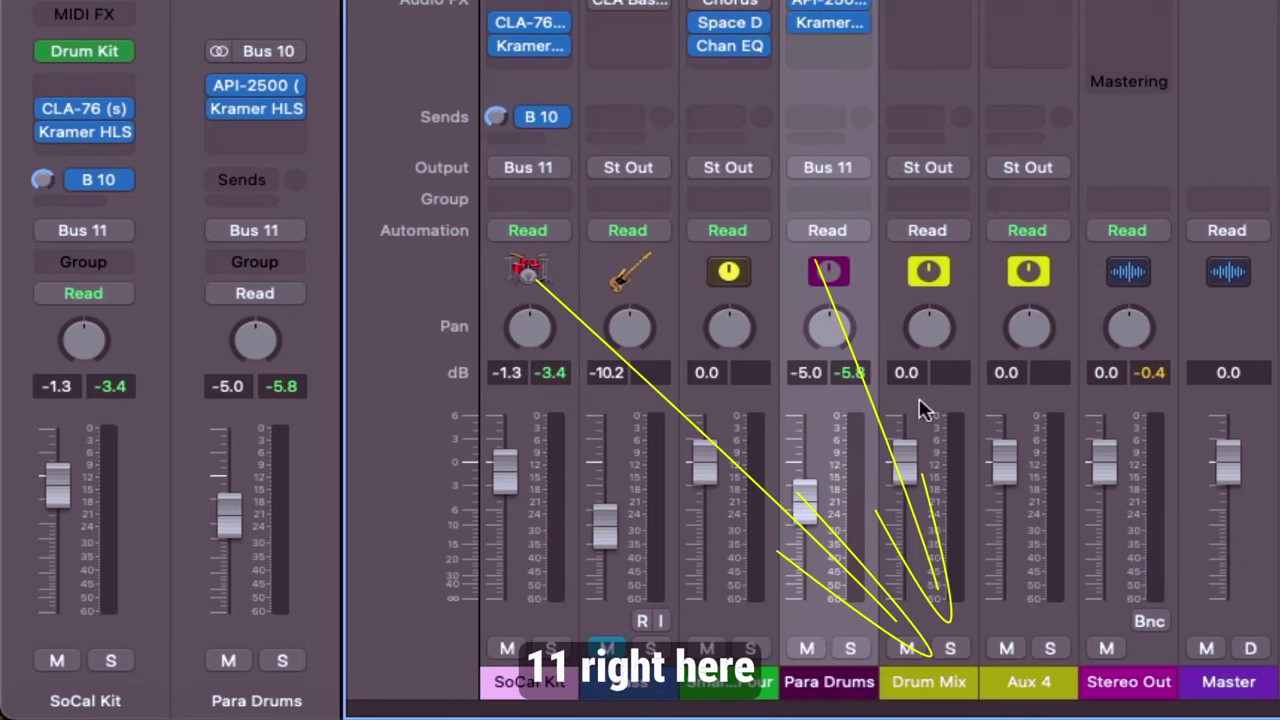
click(968, 86)
- Insert a stereo Kramer HLS on Drum Mix and load its PA Default preset
click(928, 3)
mouse_move(1020, 82)
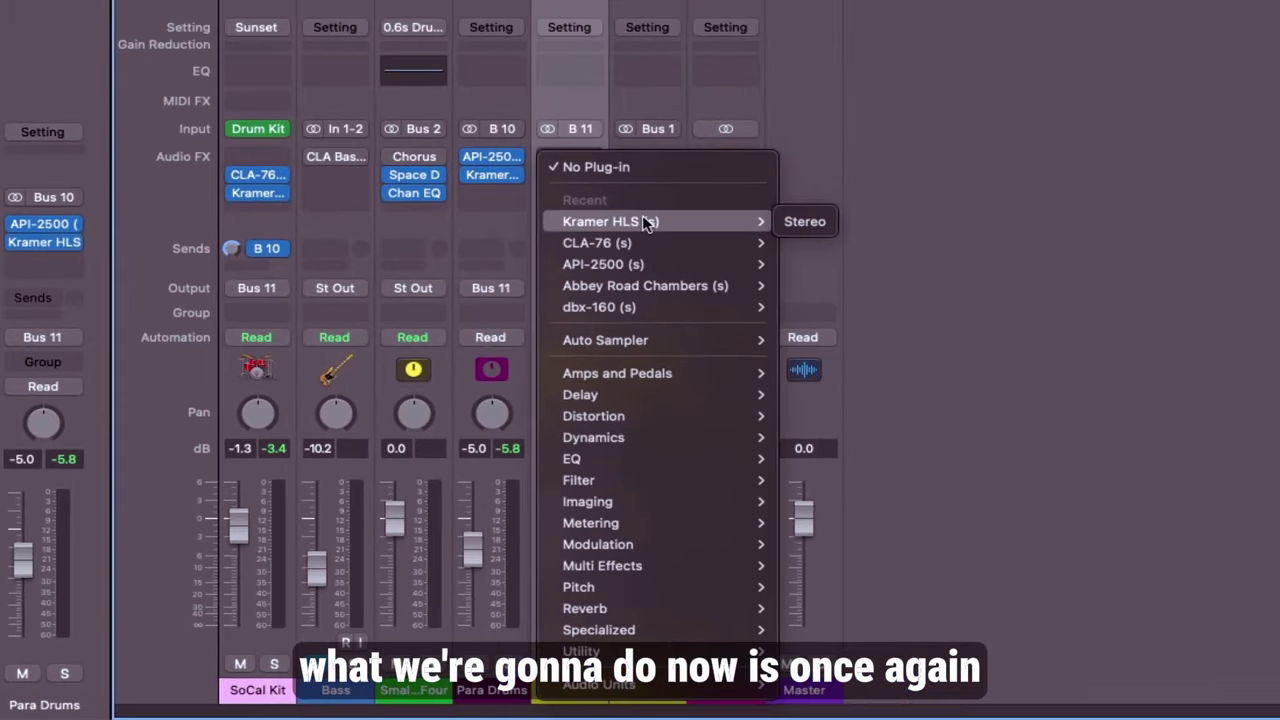
click(805, 221)
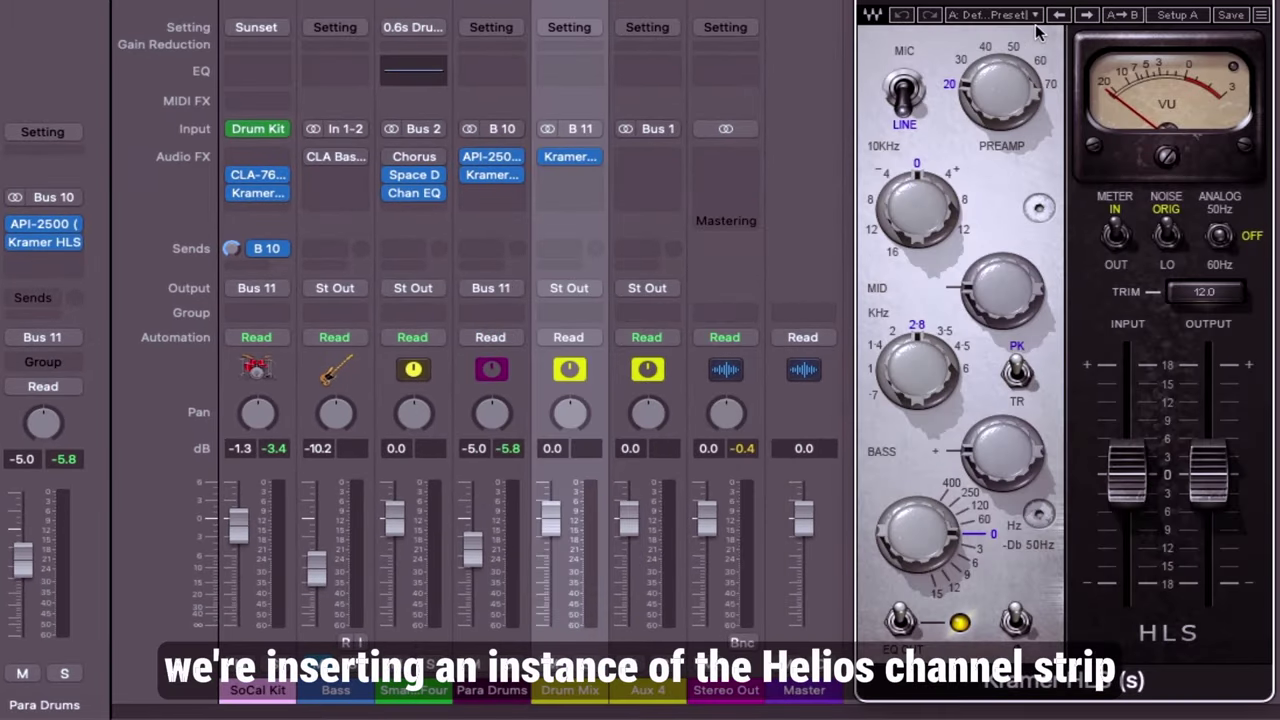
click(1036, 15)
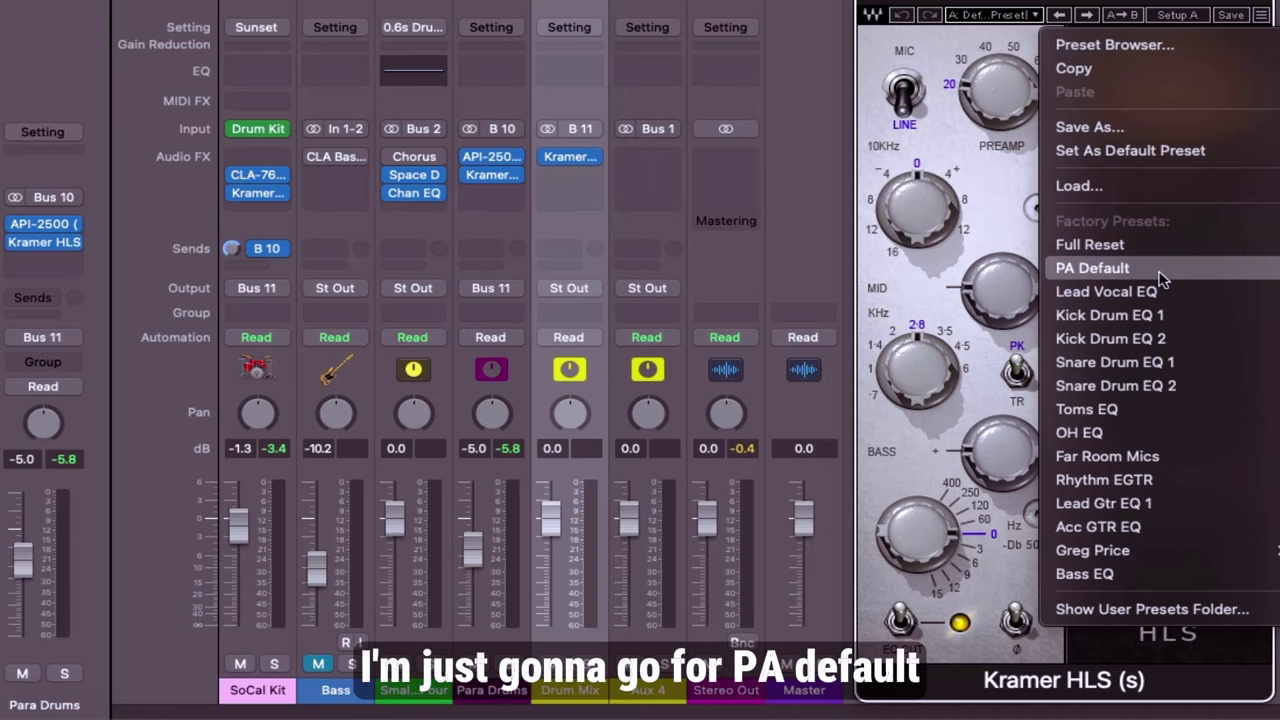
click(1092, 268)
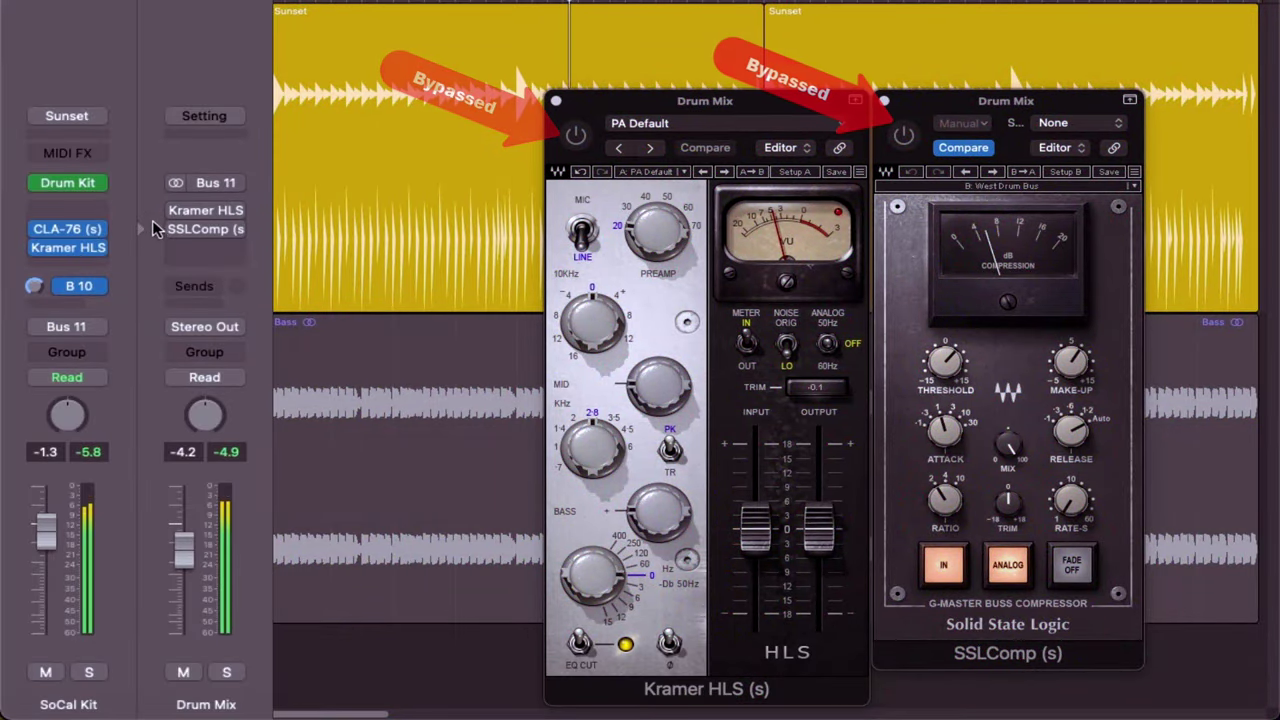
- Switch on the Kramer HLS and SSLComp inserts on the Drum Mix channel
click(176, 211)
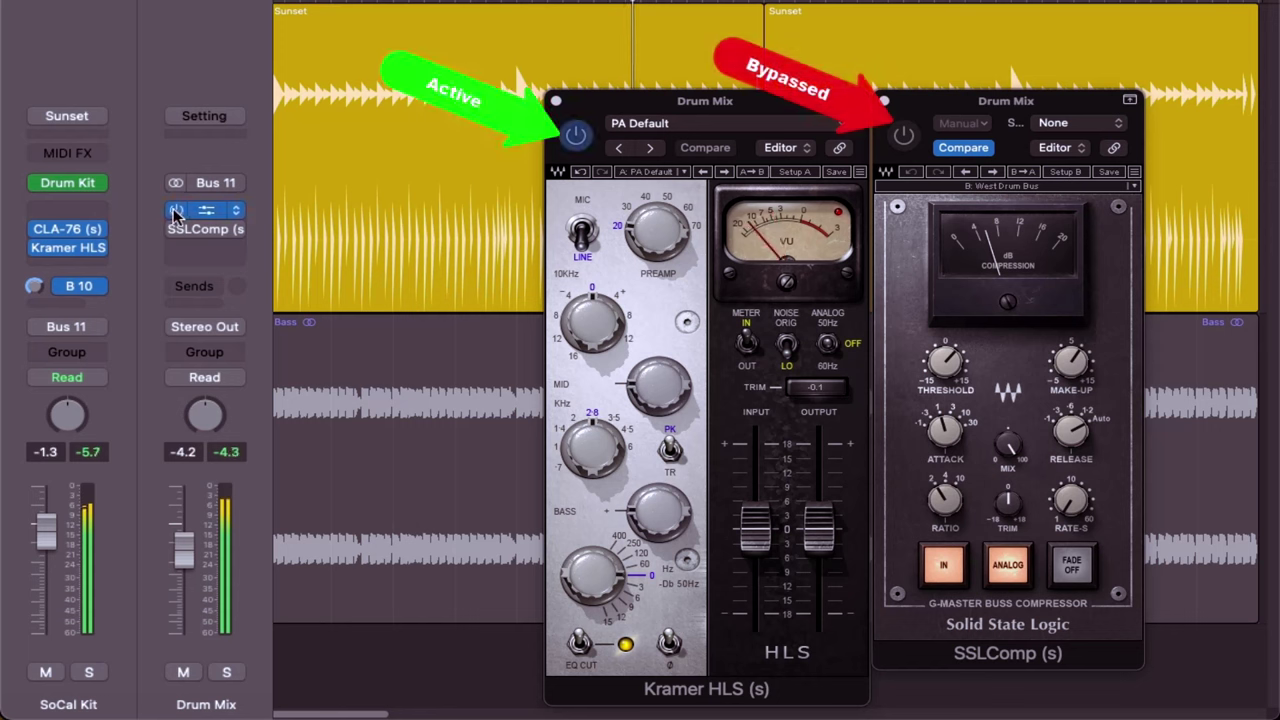
mouse_move(172, 230)
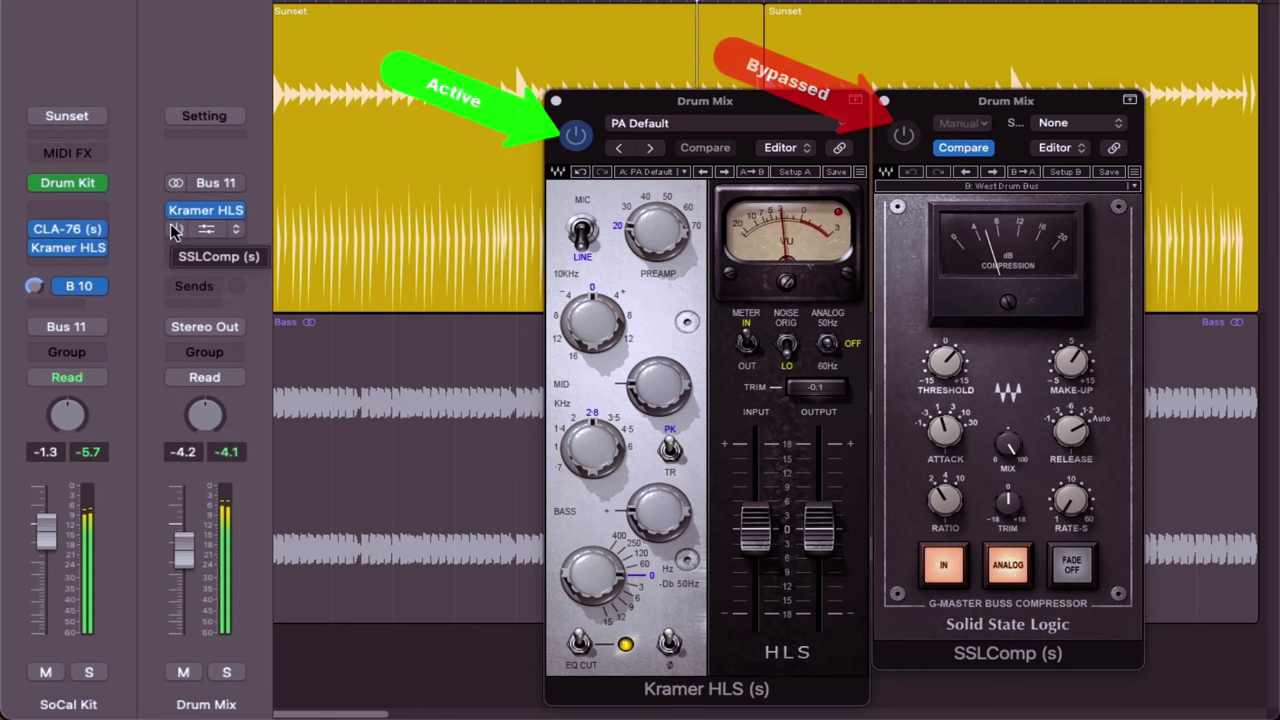
click(176, 231)
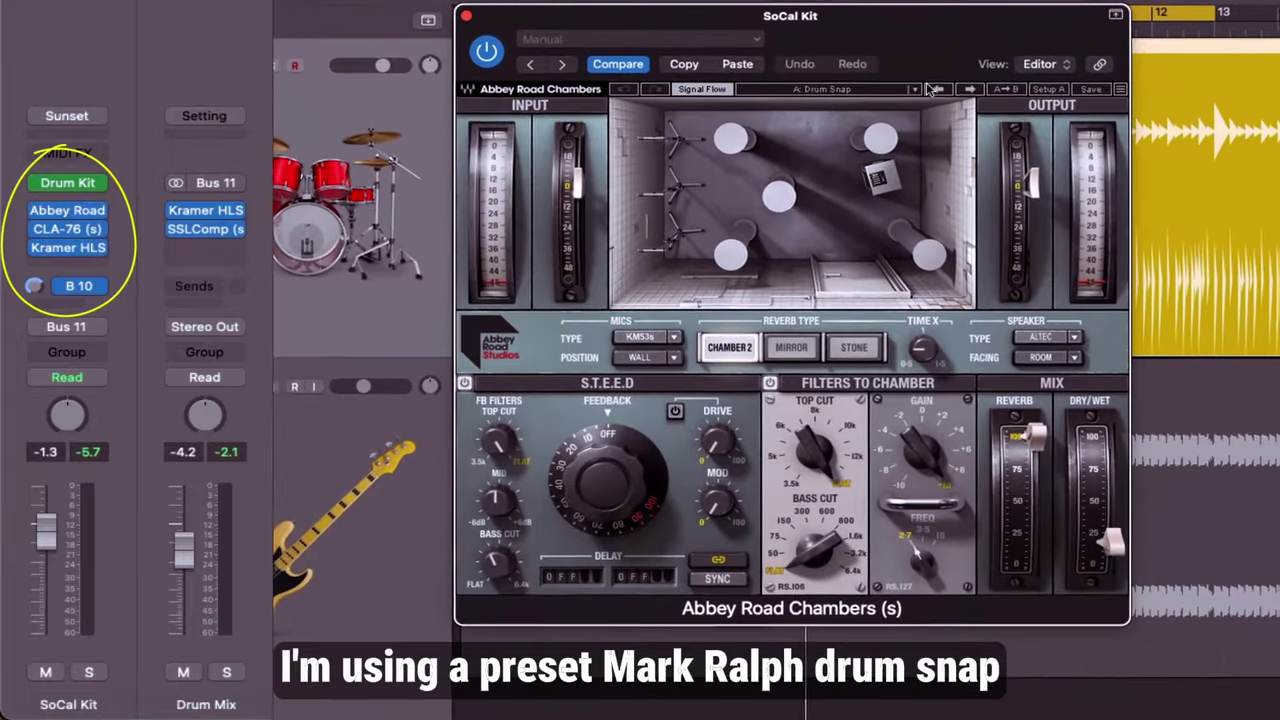
- Keep the Mark Ralph Drum Snap chamber preset and set its dry/wet mix to about 6 %
click(895, 115)
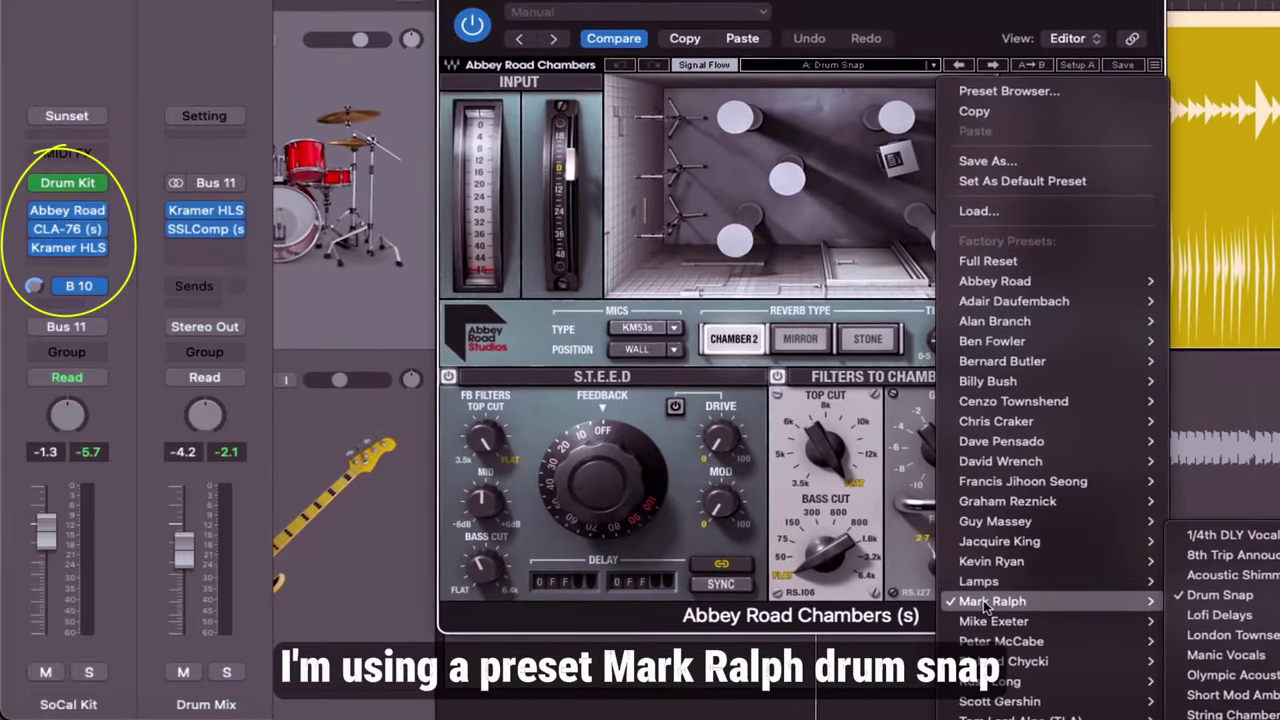
click(1228, 597)
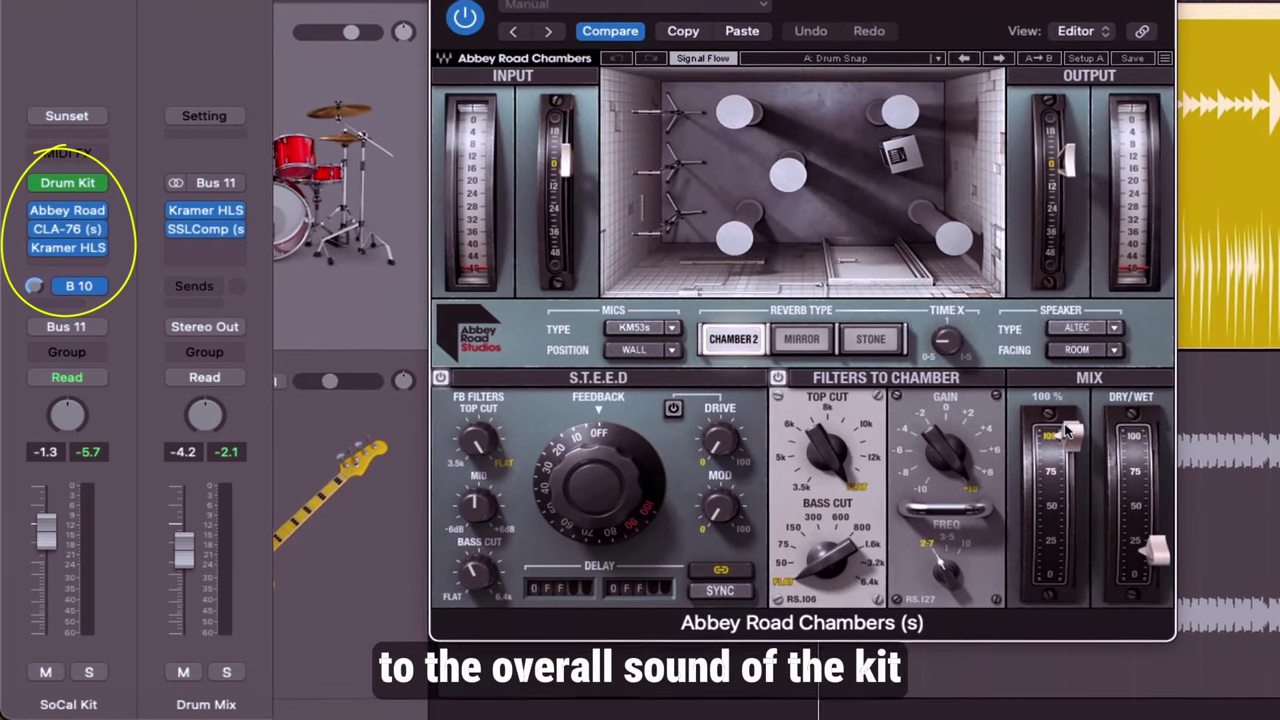
click(1078, 438)
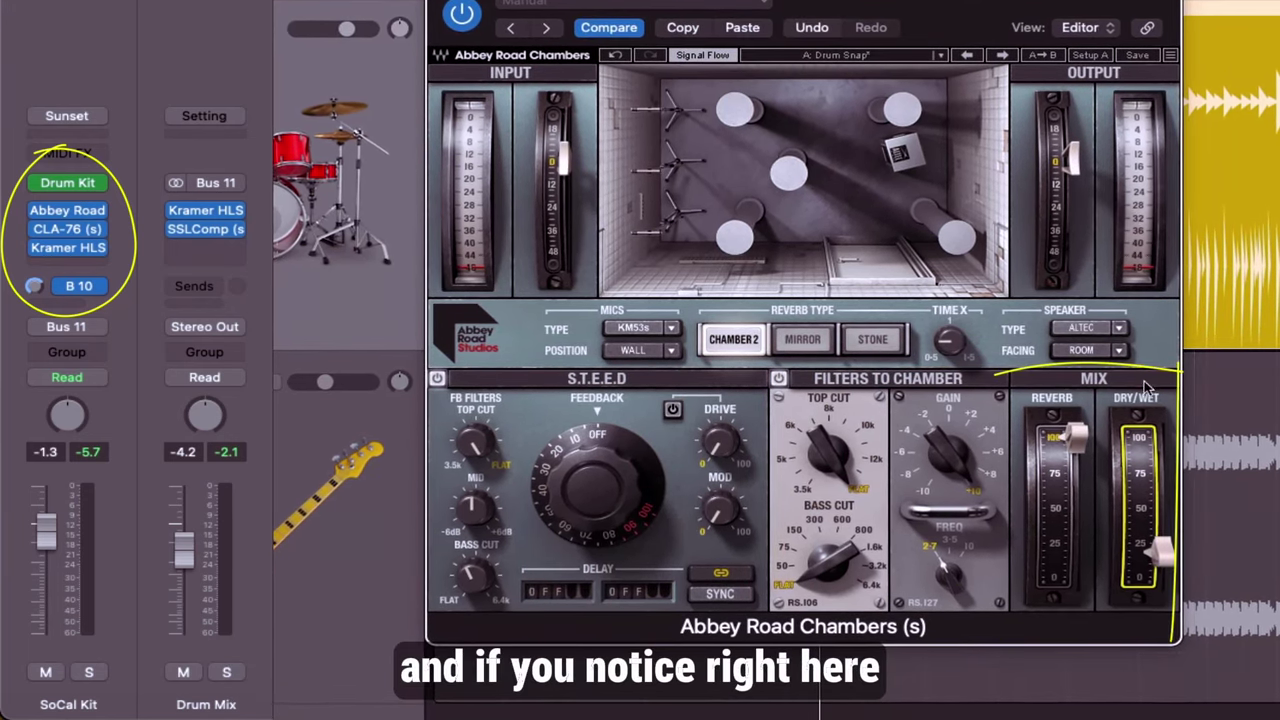
drag(1162, 553, 1178, 610)
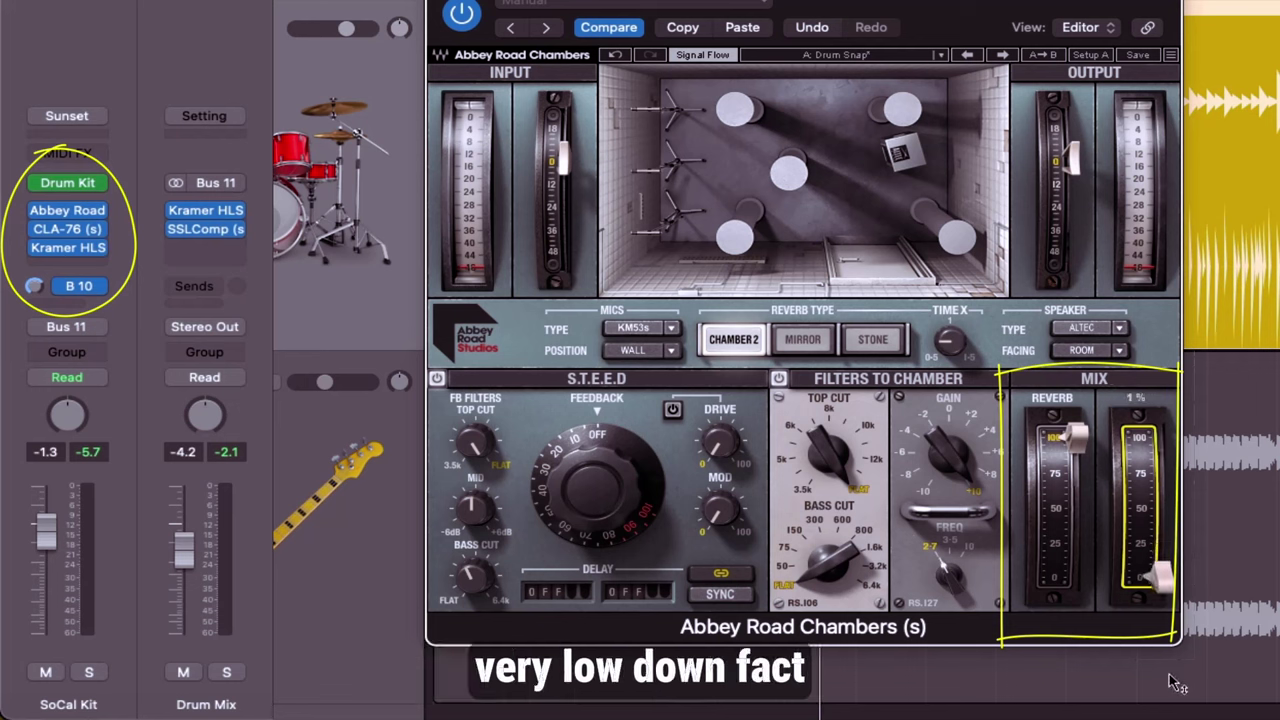
drag(1178, 684, 1178, 692)
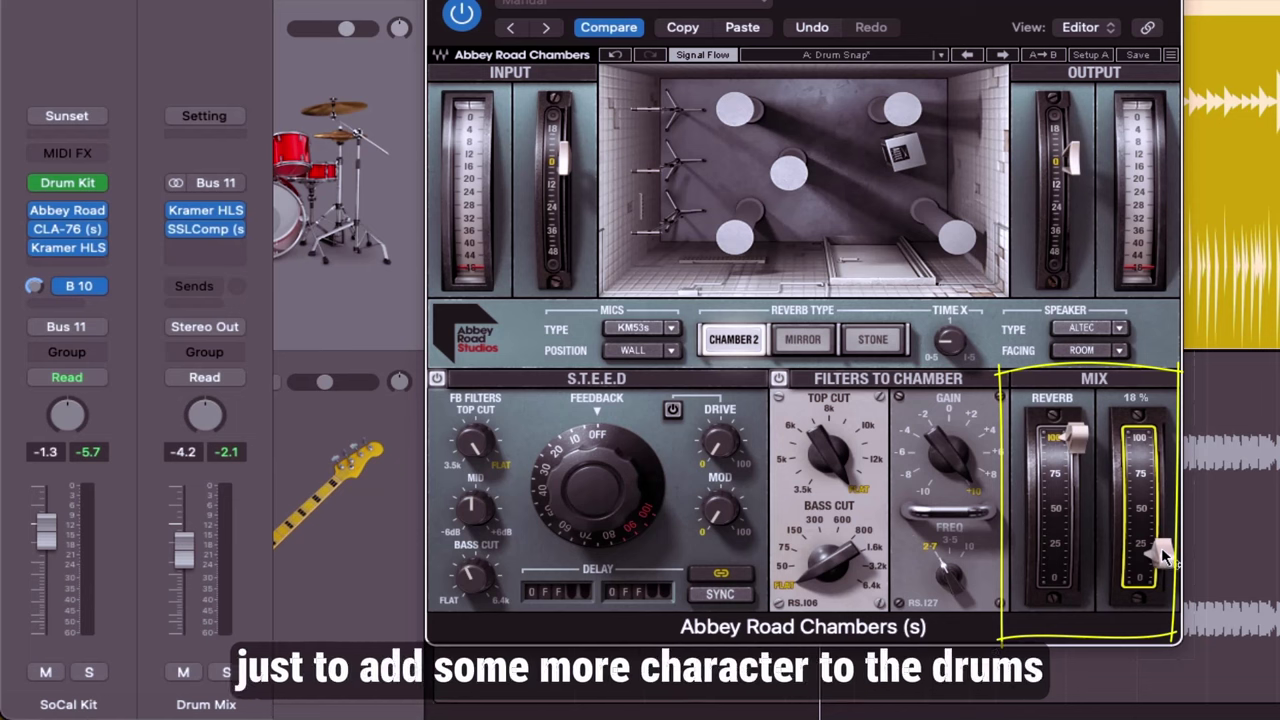
drag(1161, 547, 1163, 578)
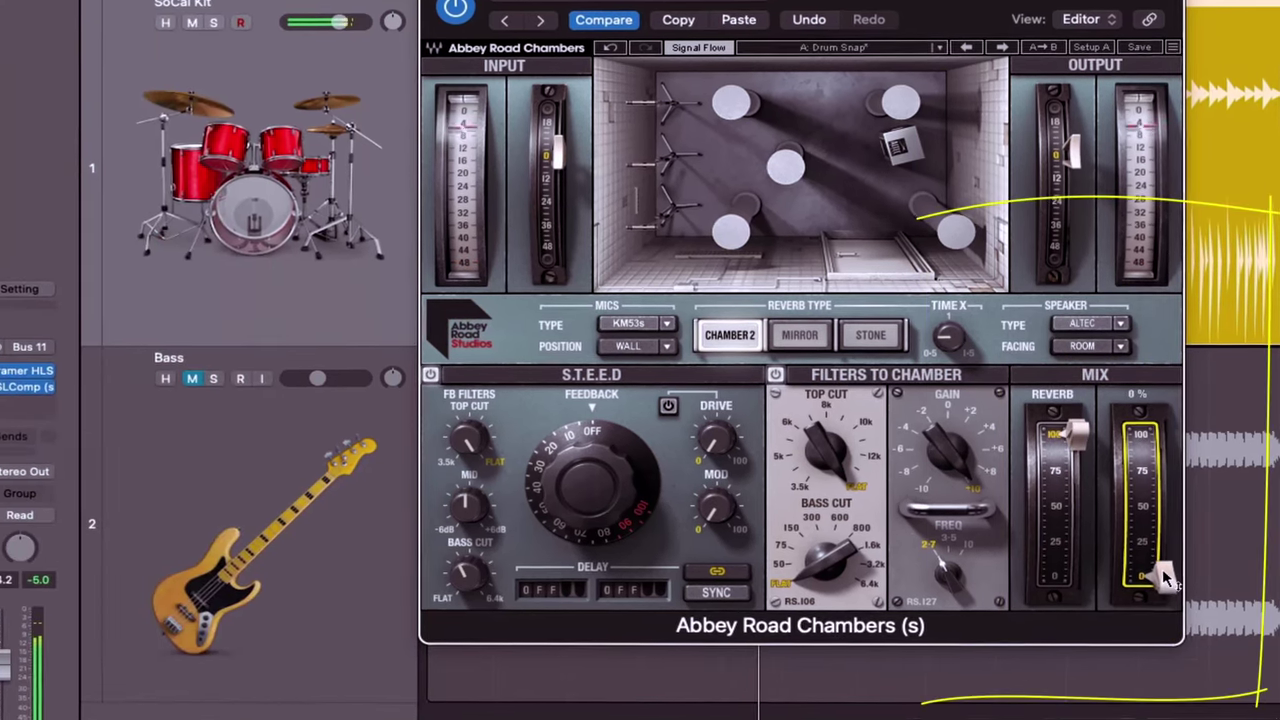
drag(1163, 577, 1203, 295)
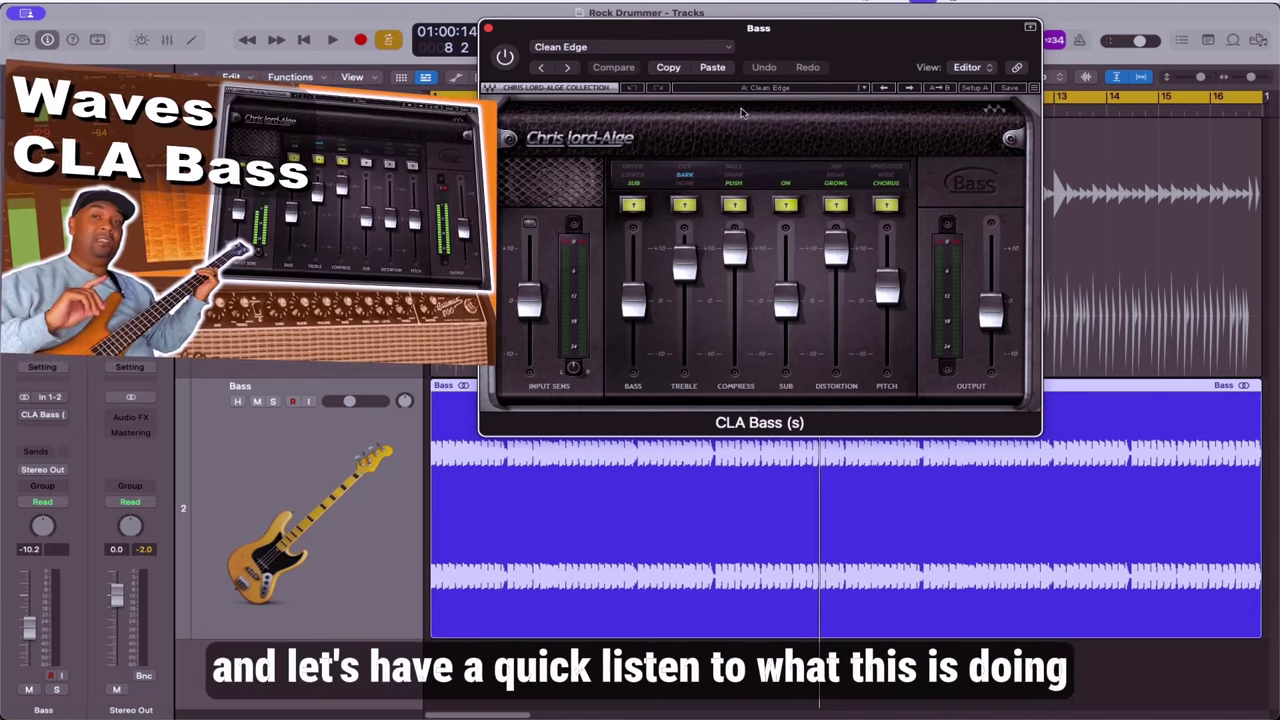
- Play the song and A/B the CLA Bass twice, leaving it switched on
key(space)
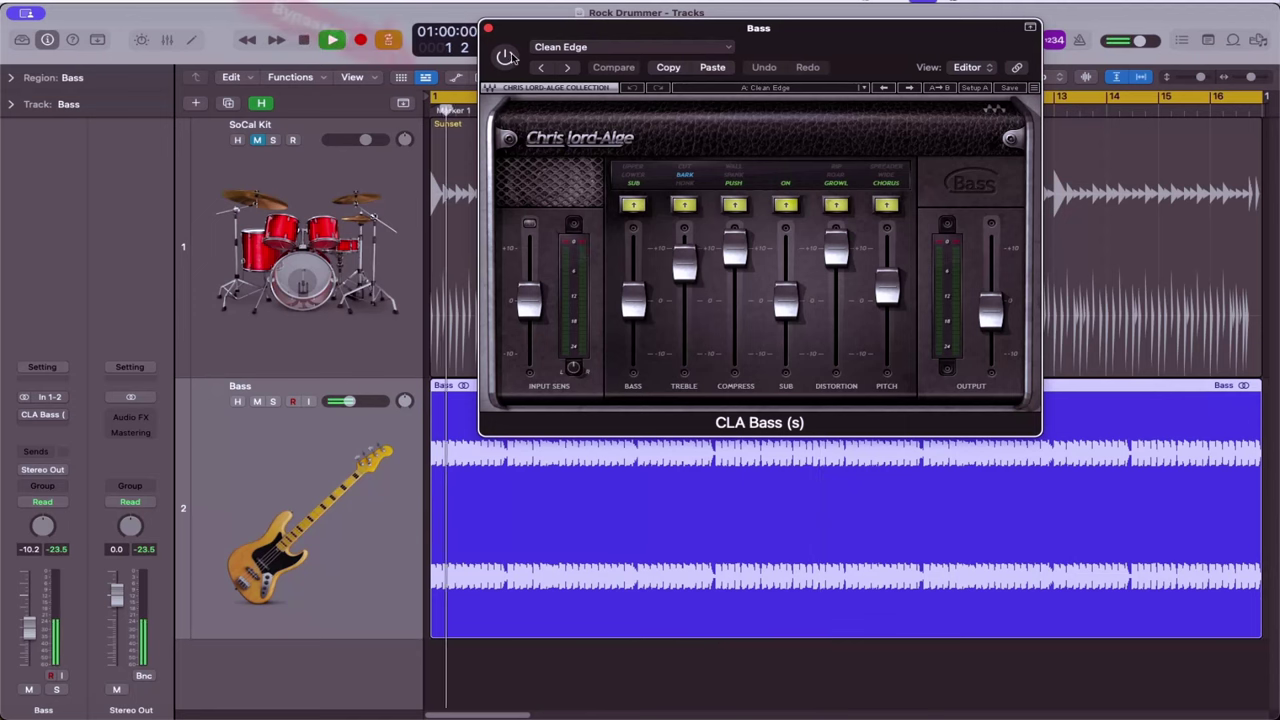
click(506, 56)
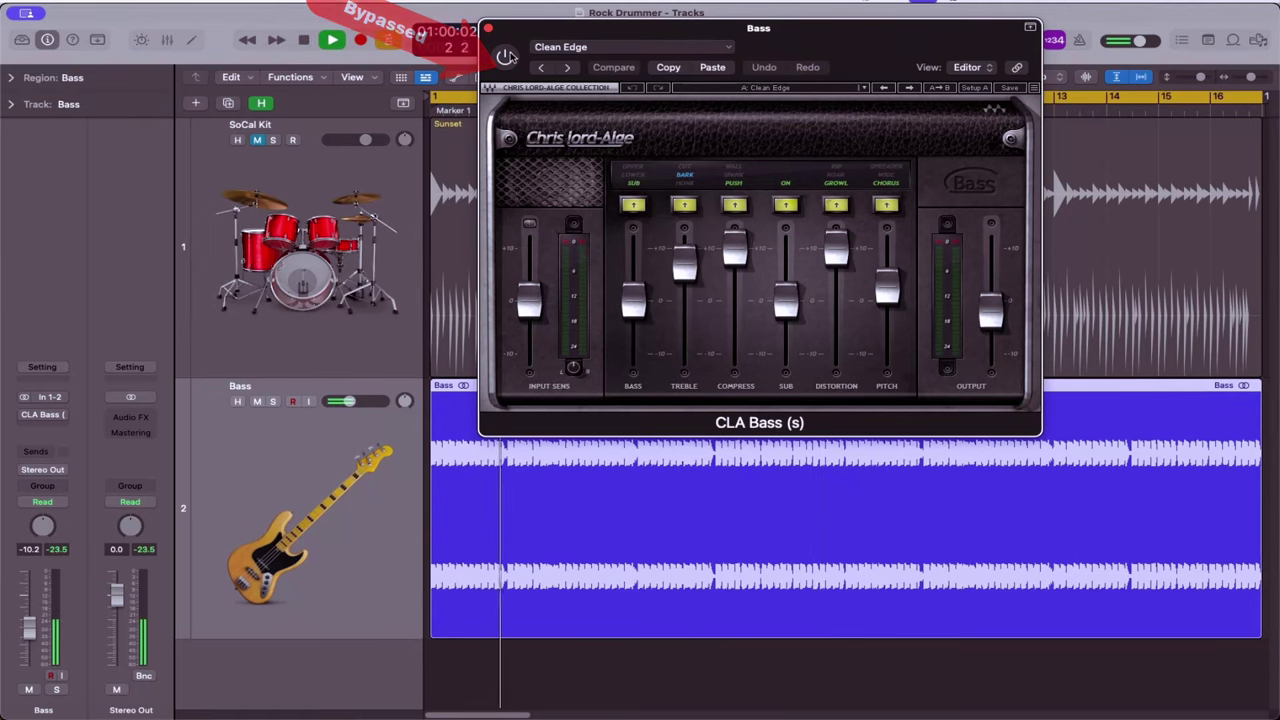
click(507, 57)
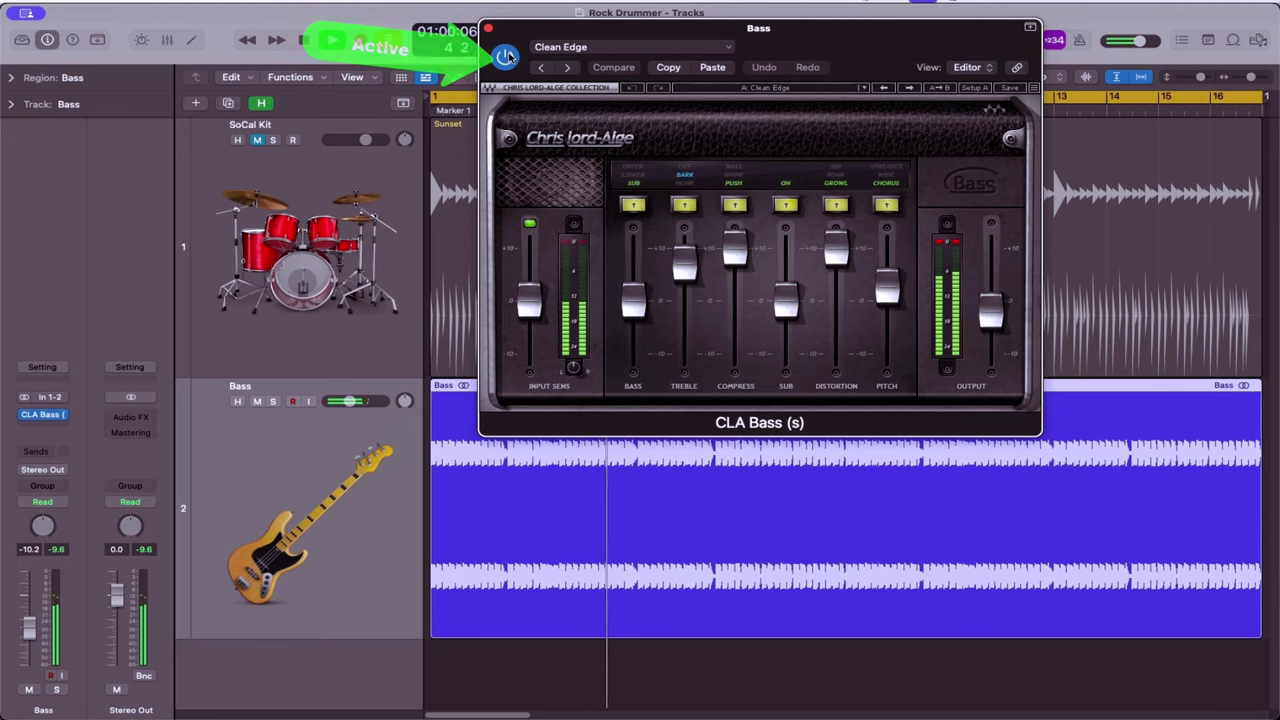
click(507, 57)
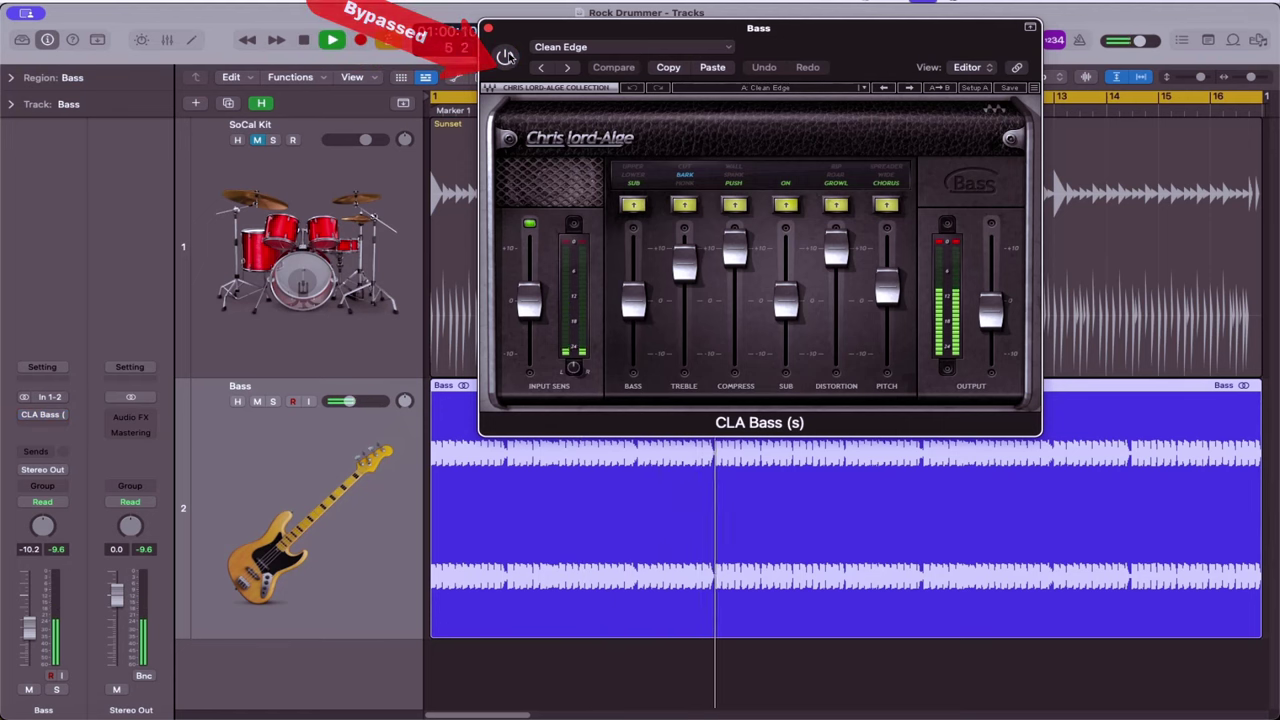
click(507, 57)
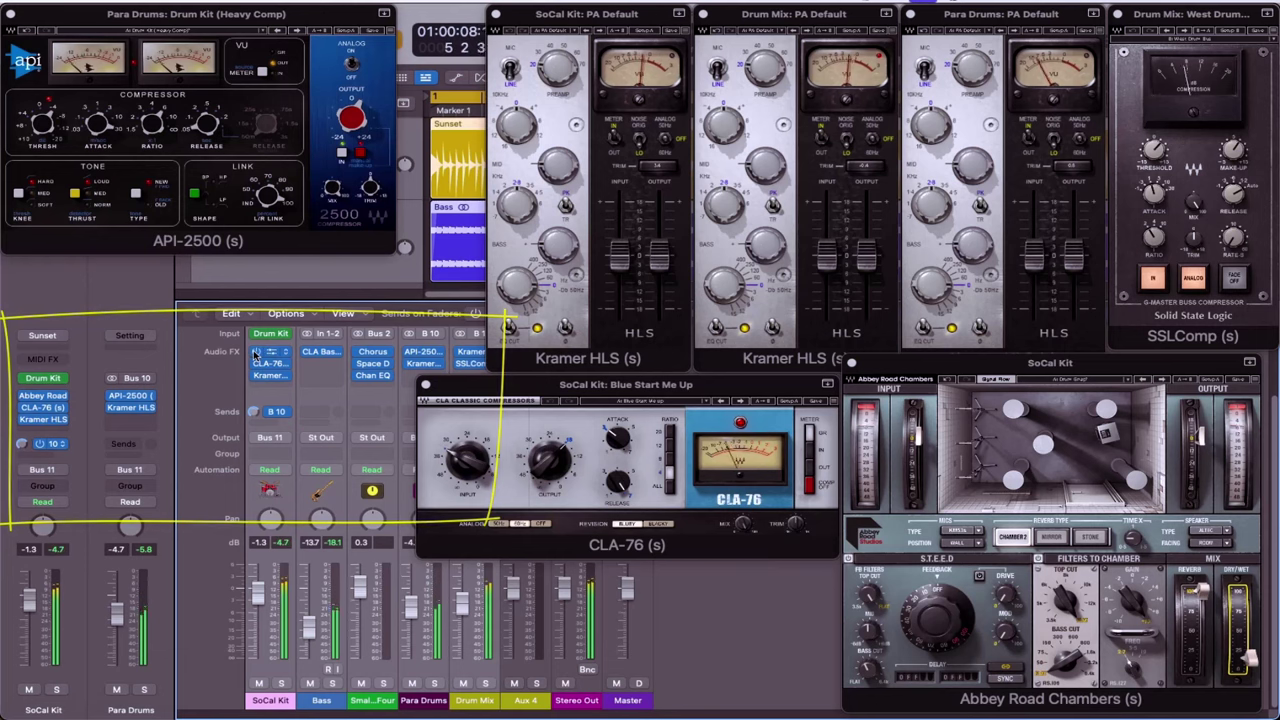
click(256, 411)
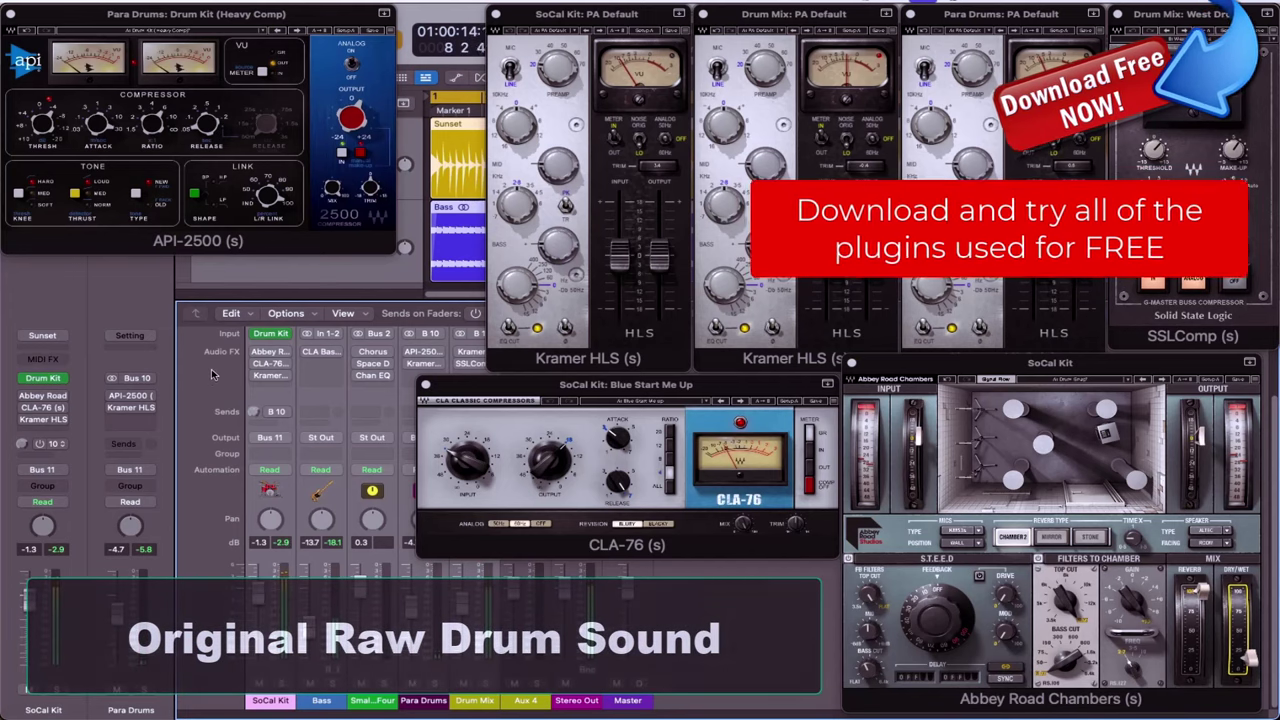
mouse_move(257, 355)
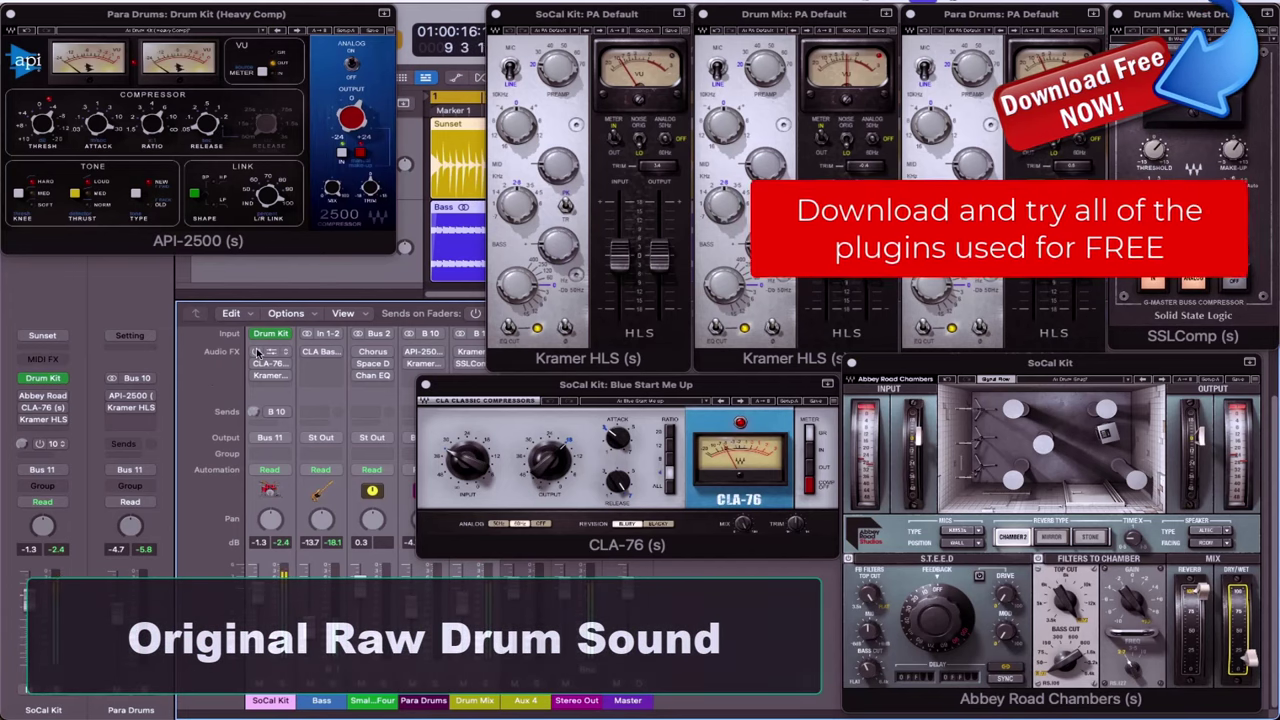